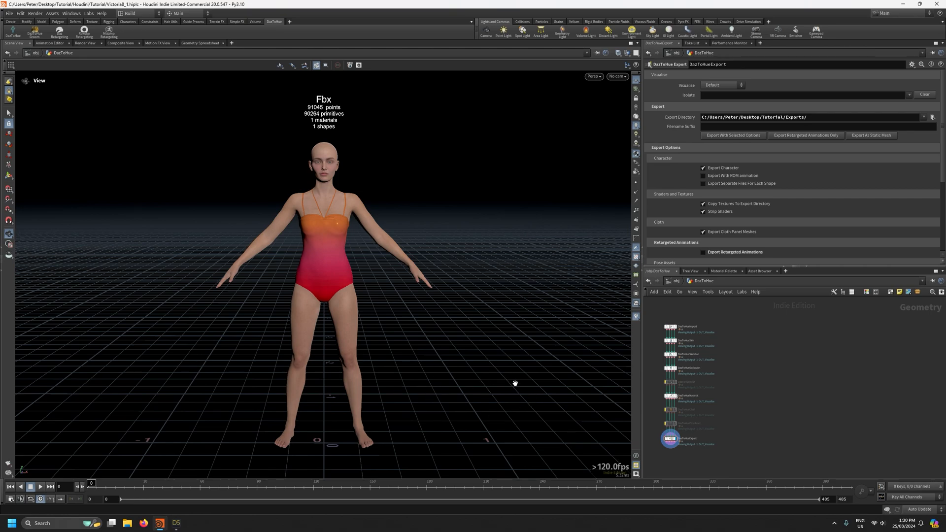
# Switch to DAZ Studio and open the Genesis 8.1 folder of the DazToHue poses library
pyautogui.click(178, 525)
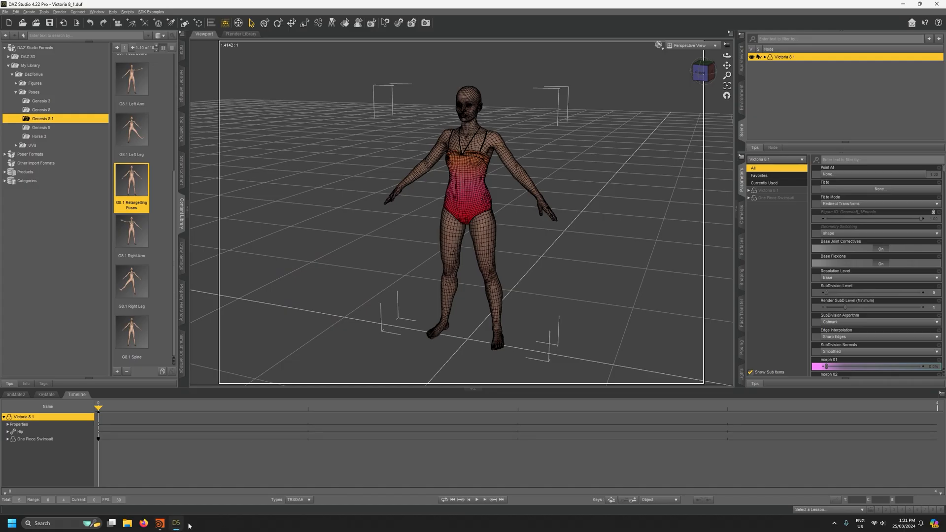
pyautogui.moveTo(307, 409); pyautogui.dragTo(123, 408)
pyautogui.moveTo(129, 196)
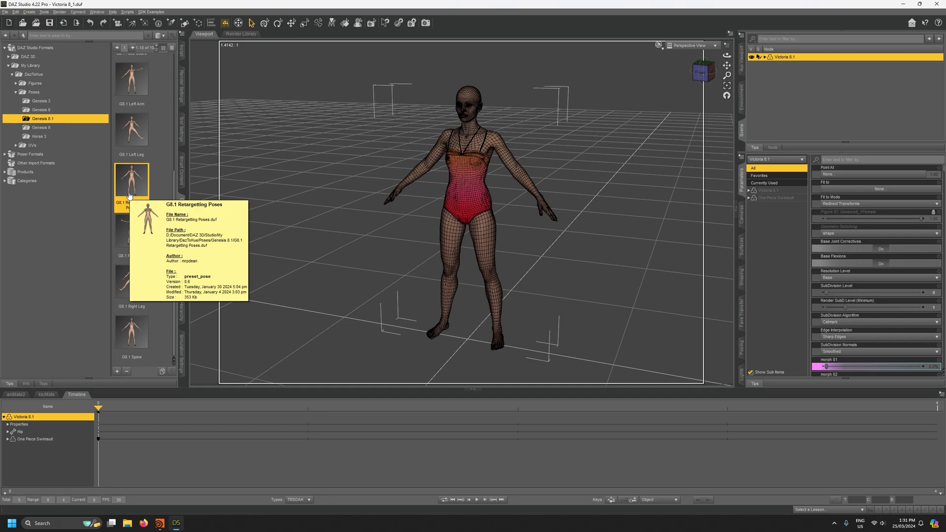
pyautogui.click(45, 101)
pyautogui.click(47, 119)
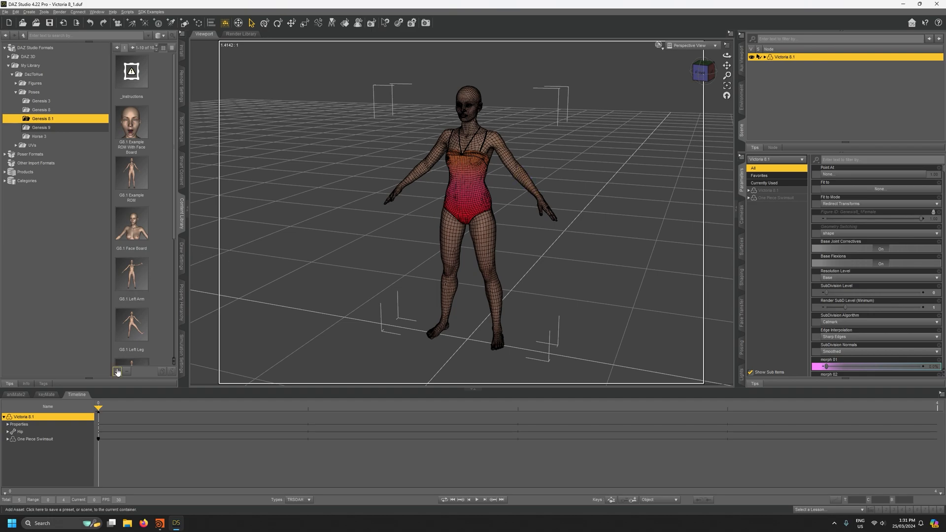
# Apply the G8.1 Retargetting Poses preset to Victoria 8.1 with transform limits turned off
pyautogui.moveTo(98, 406); pyautogui.dragTo(40, 403)
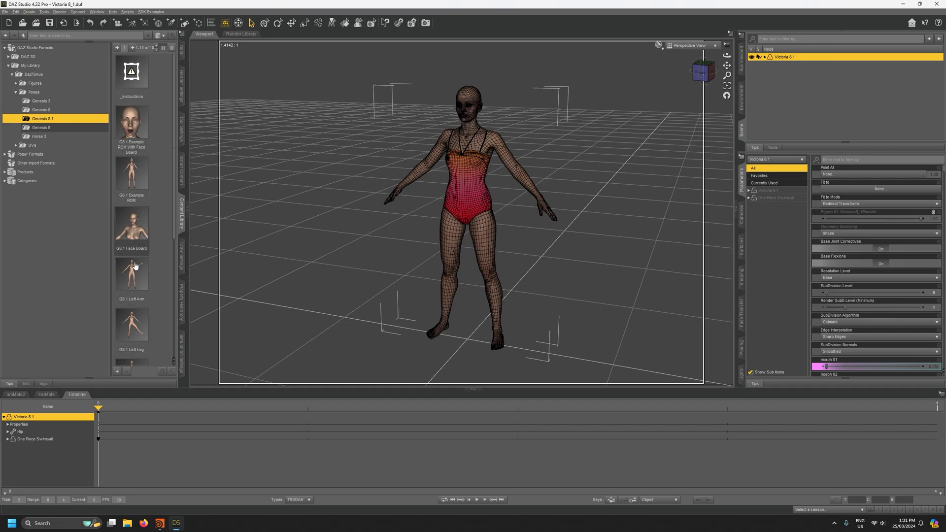
pyautogui.scroll(-4, 138, 197)
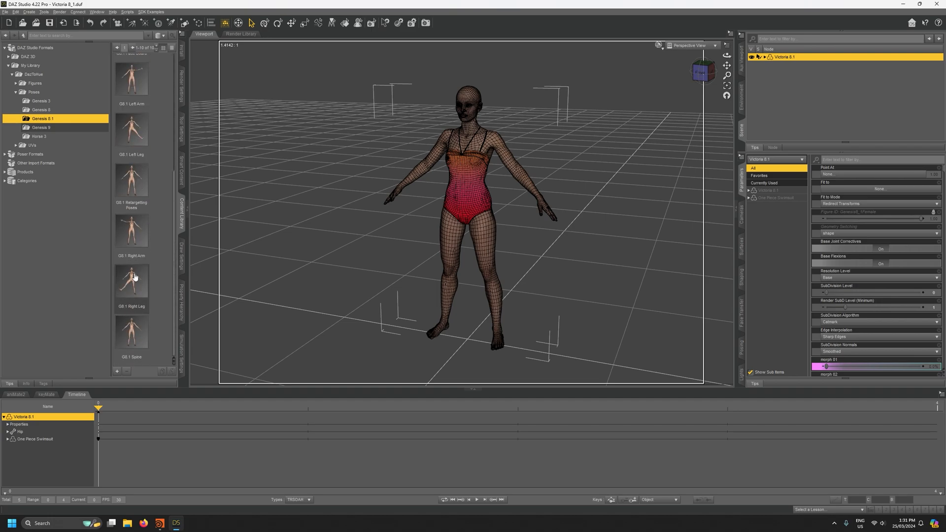
pyautogui.doubleClick(134, 181)
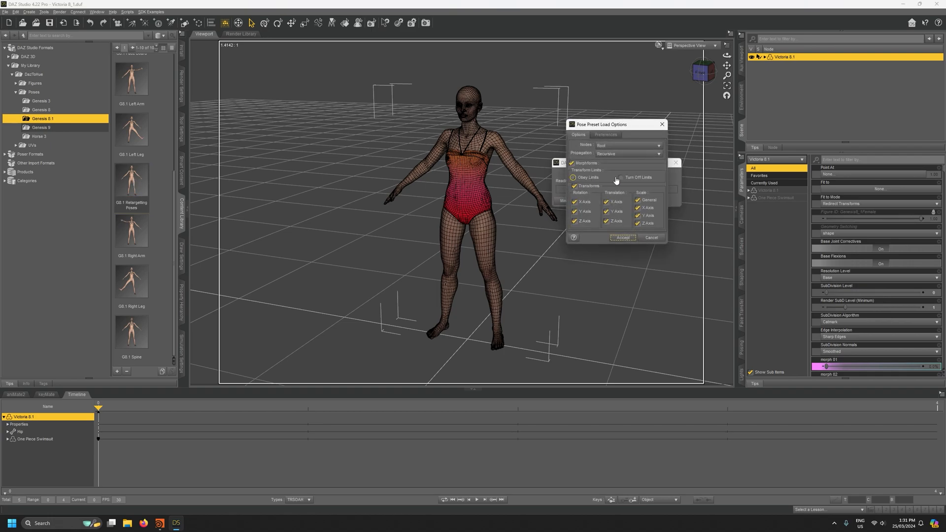
pyautogui.click(620, 178)
pyautogui.click(627, 239)
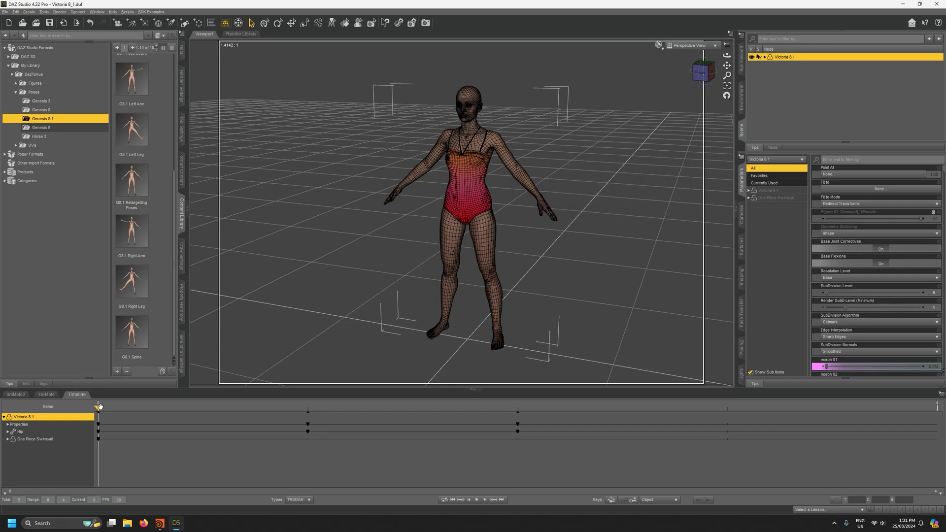
# Scrub through the retargeting poses on the timeline and leave the playhead on frame 3
pyautogui.moveTo(99, 406)
pyautogui.mouseDown()
pyautogui.moveTo(515, 407)
pyautogui.moveTo(99, 407)
pyautogui.mouseUp()
pyautogui.moveTo(161, 406); pyautogui.dragTo(99, 407)
pyautogui.moveTo(137, 408); pyautogui.dragTo(116, 412)
pyautogui.moveTo(99, 408); pyautogui.dragTo(659, 410)
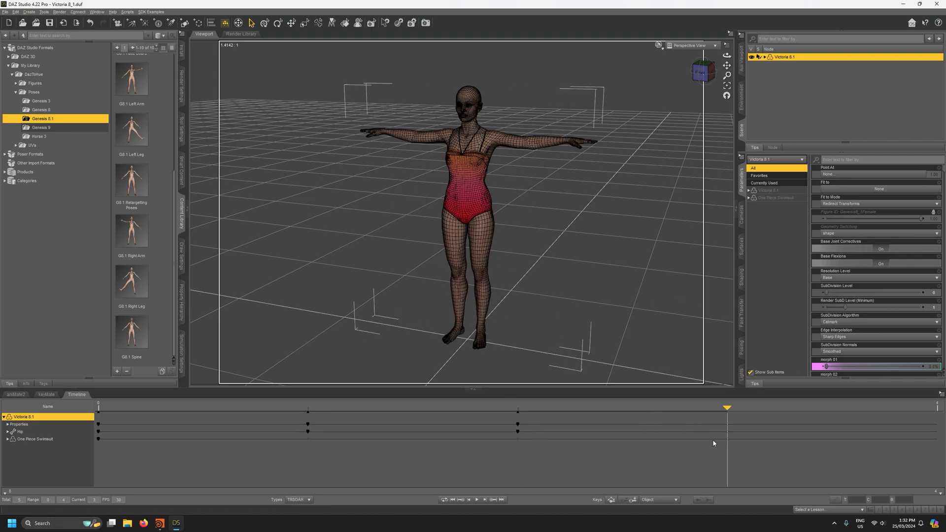
# Apply the Walk Forward animation from Smart Content to Victoria 8.1 at frame 3
pyautogui.click(182, 170)
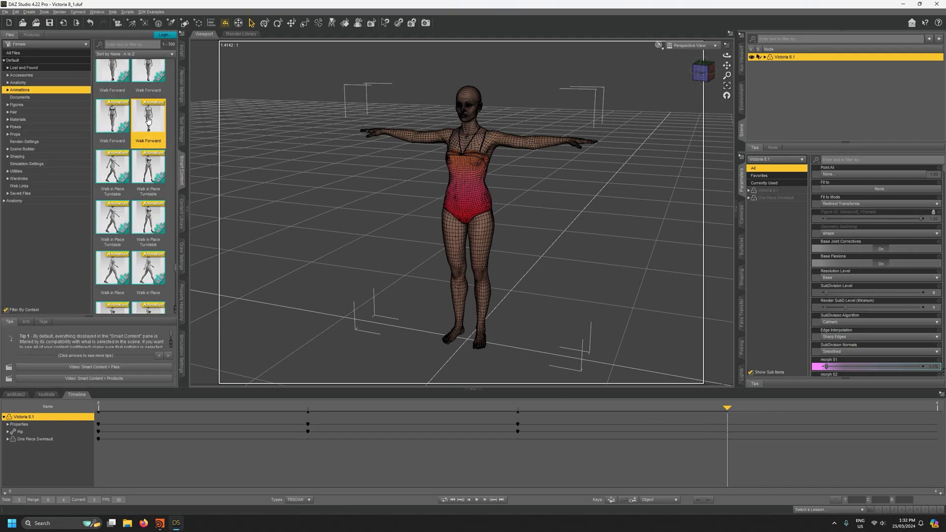
pyautogui.moveTo(148, 120)
pyautogui.doubleClick(154, 123)
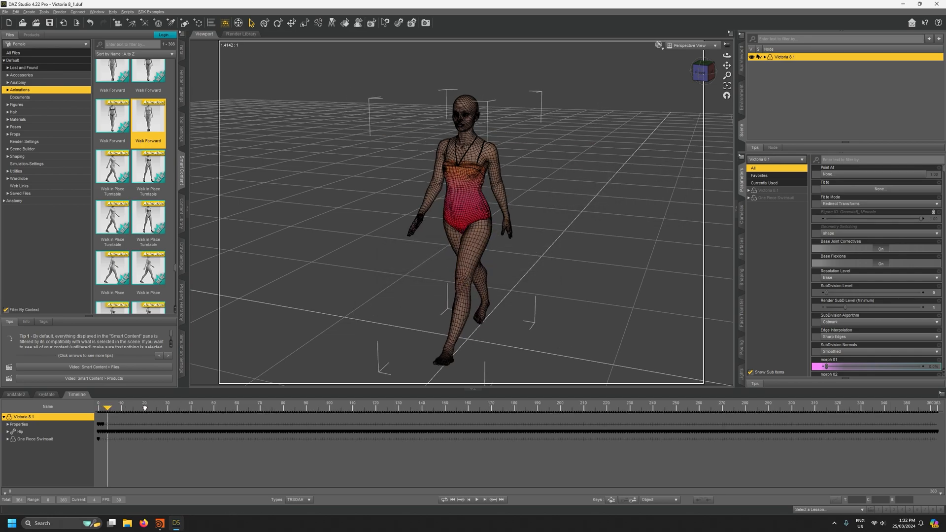
# Review the opening poses and the start of the walk on the timeline, going back to frame 0
pyautogui.moveTo(111, 407); pyautogui.dragTo(87, 407)
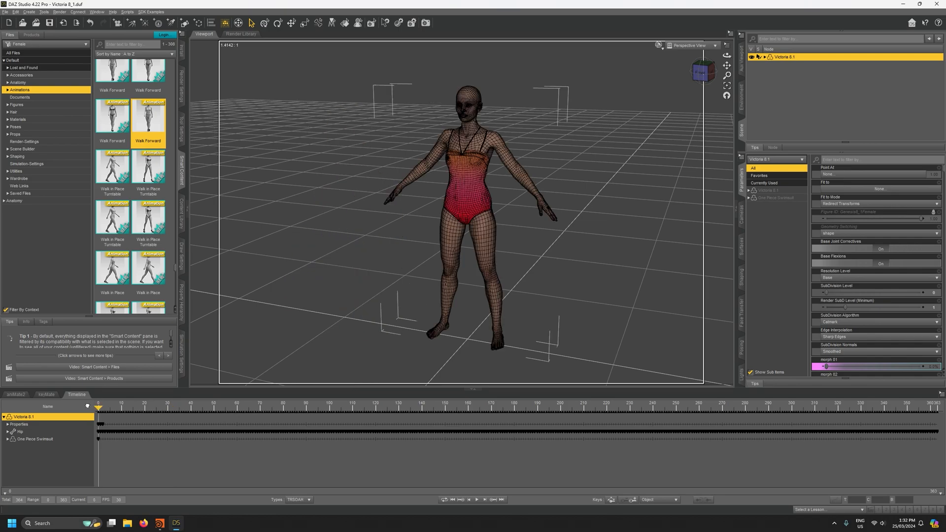
pyautogui.click(485, 500)
pyautogui.click(484, 500)
# Send the figure through the Daz To Maya bridge with the asset type set to Animation
pyautogui.click(5, 12)
pyautogui.moveTo(61, 107)
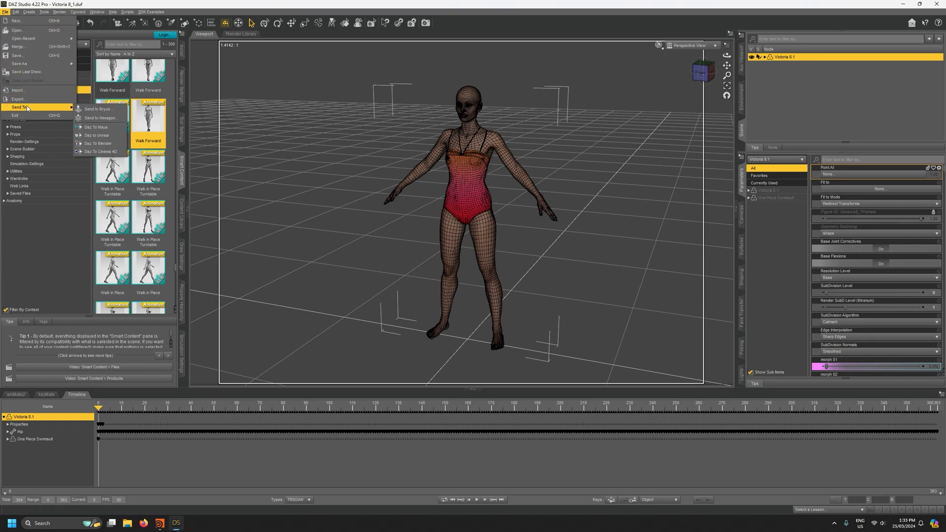
pyautogui.click(102, 127)
pyautogui.click(347, 238)
pyautogui.click(327, 254)
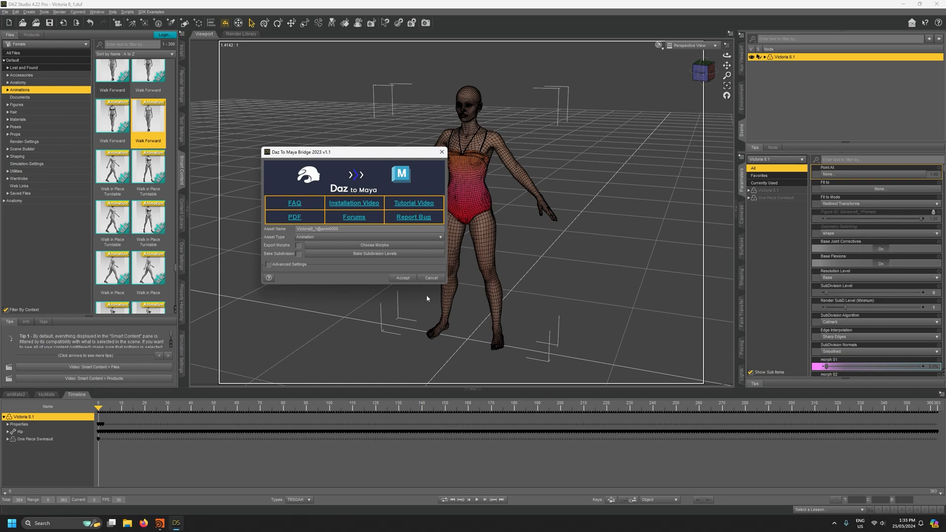
pyautogui.click(402, 278)
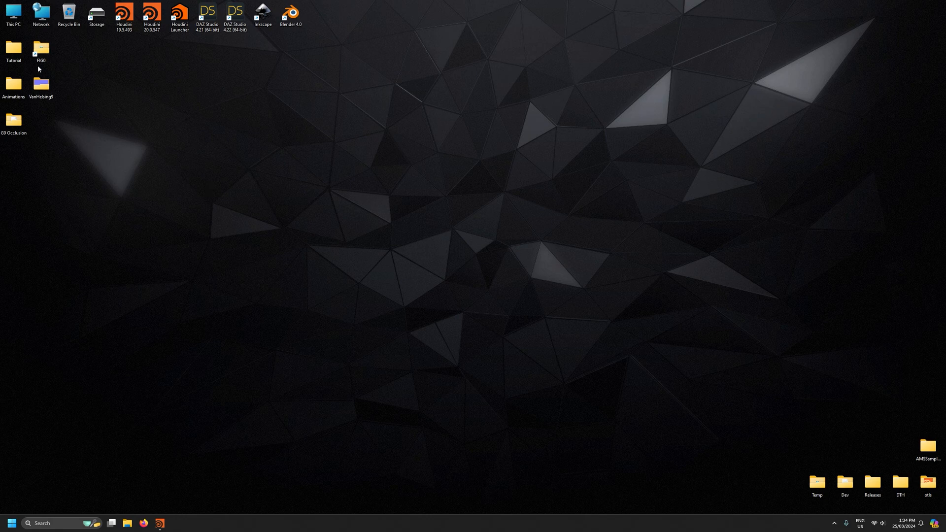
# Open the FIG0 export folder from the desktop and rename B_FIG.fbx as v81walkforward.fbx
pyautogui.doubleClick(41, 48)
pyautogui.moveTo(395, 164); pyautogui.dragTo(472, 141)
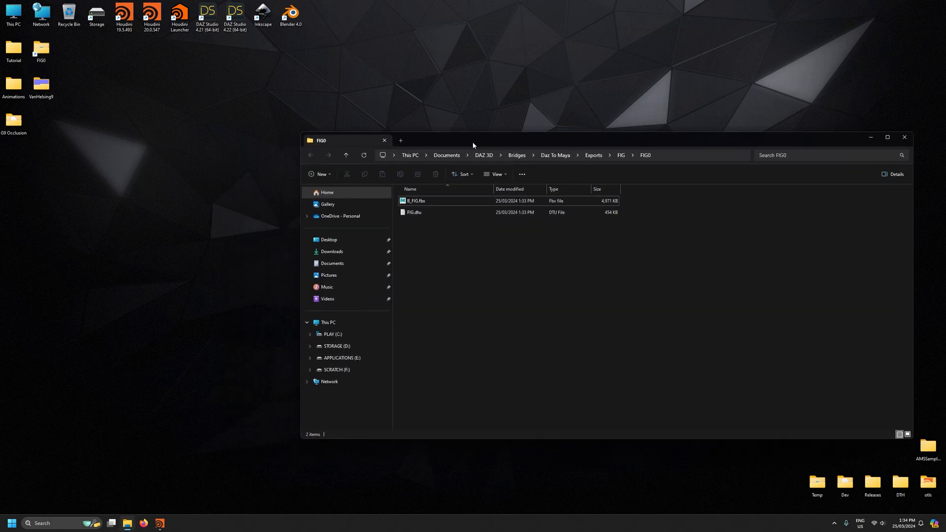
pyautogui.click(411, 204)
pyautogui.click(412, 203)
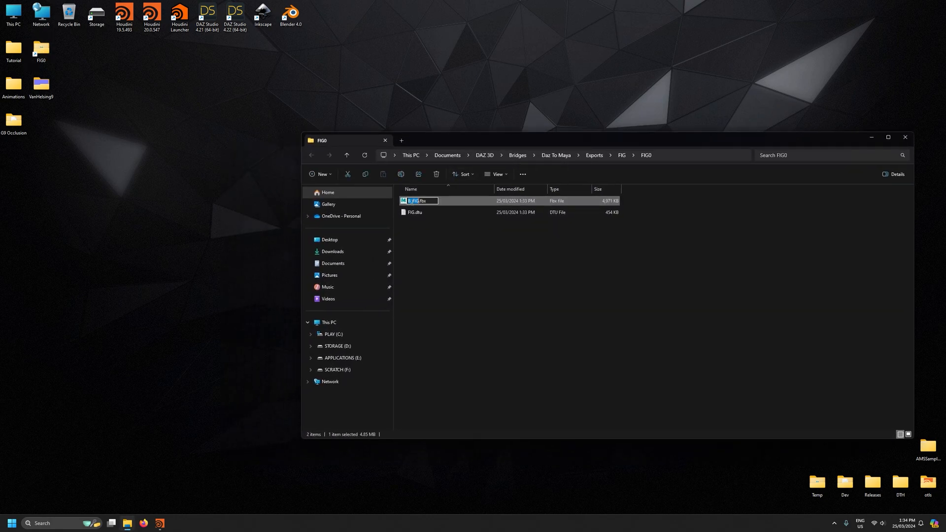
pyautogui.write('v8_walkforward')
pyautogui.press('Return')
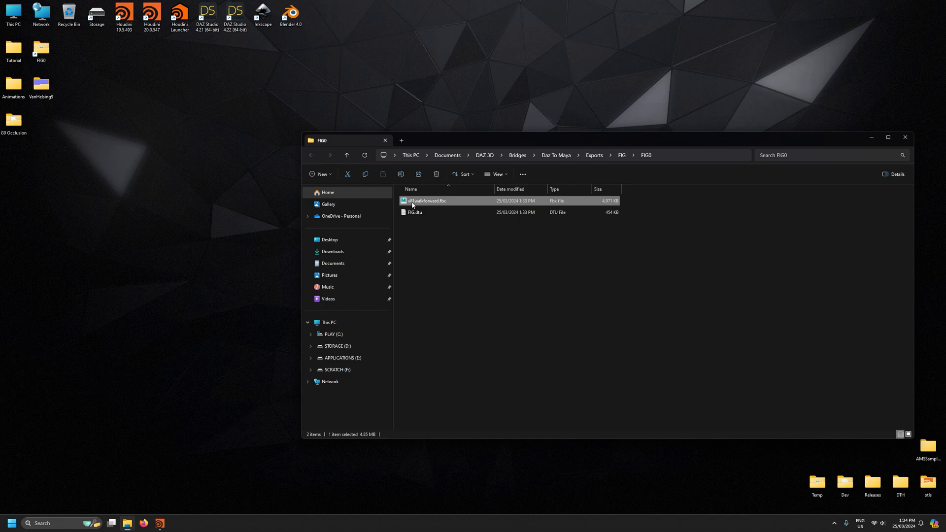
pyautogui.click(412, 203)
pyautogui.moveTo(408, 201); pyautogui.dragTo(408, 201)
pyautogui.click(414, 201)
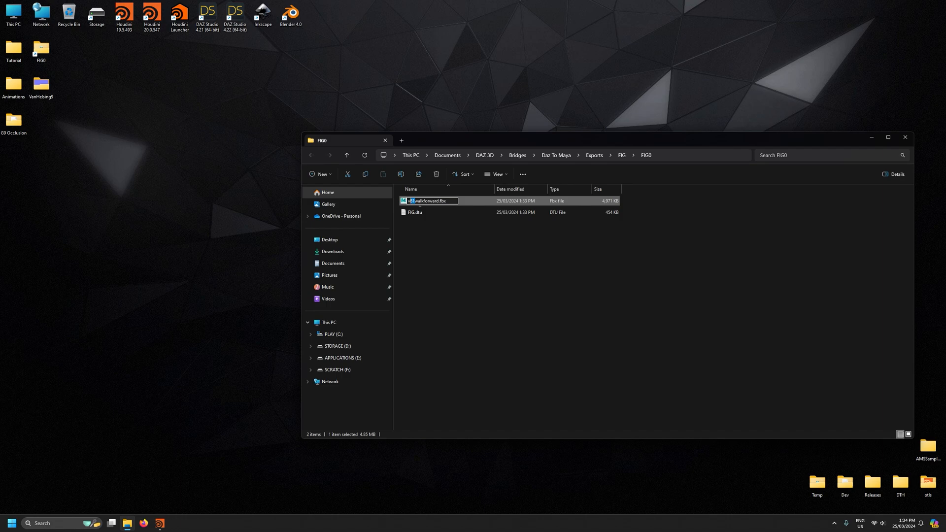
pyautogui.click(451, 219)
# Move v81walkforward.fbx into the daz folder inside Animations, close the folder windows and return to Houdini
pyautogui.doubleClick(13, 84)
pyautogui.moveTo(459, 141); pyautogui.dragTo(270, 164)
pyautogui.doubleClick(217, 228)
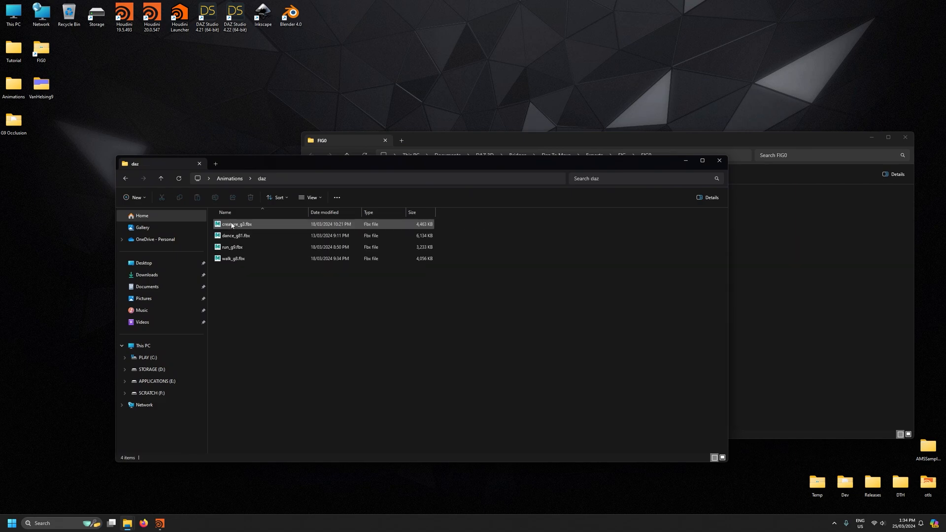
pyautogui.click(828, 315)
pyautogui.moveTo(429, 205); pyautogui.dragTo(253, 334)
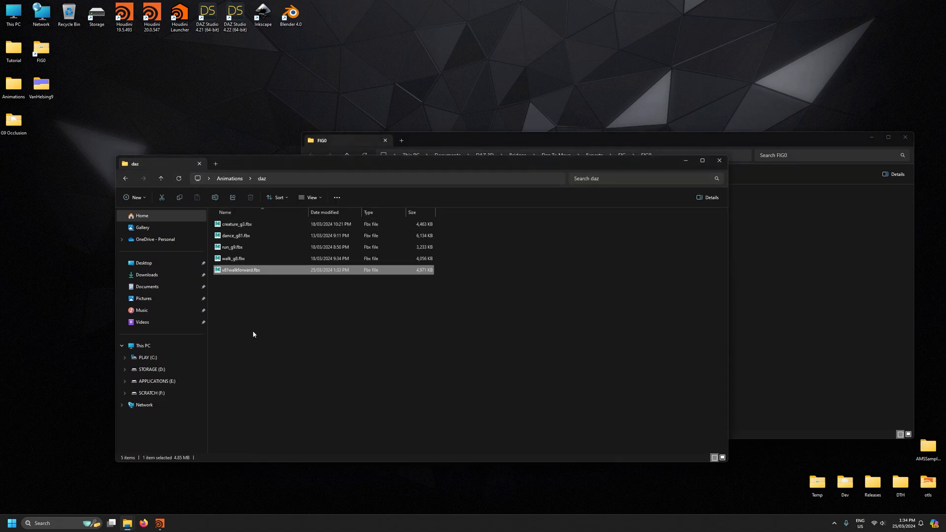
pyautogui.click(905, 137)
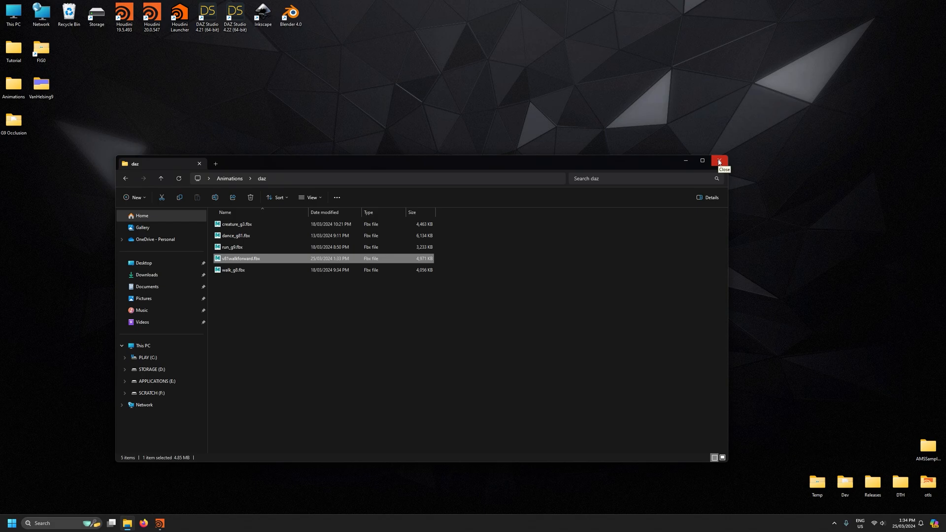
pyautogui.click(719, 160)
pyautogui.click(158, 525)
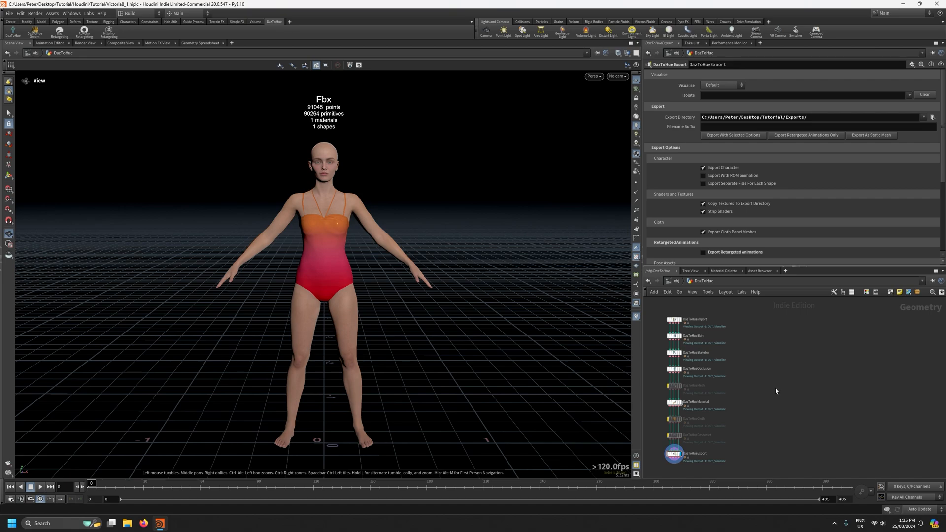
# Look at which animation nodes the DazToHue node category offers
pyautogui.press('Tab')
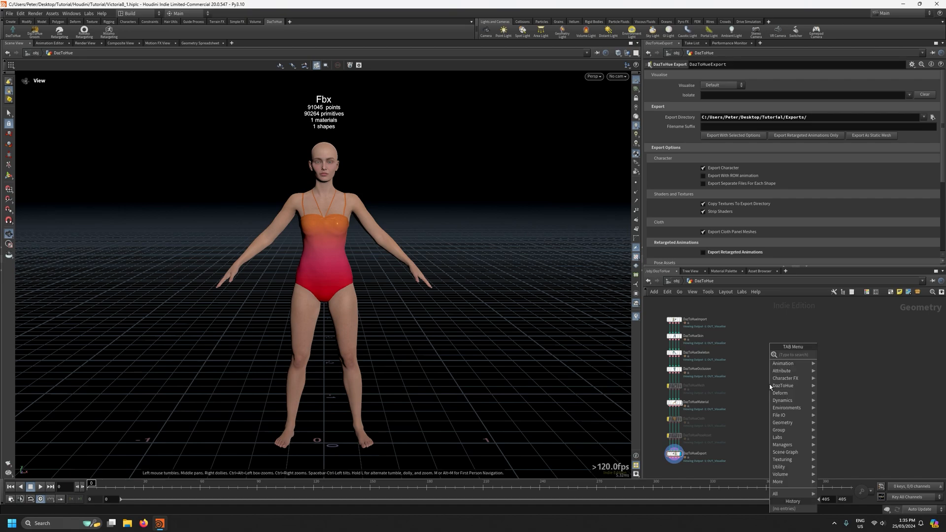
pyautogui.moveTo(780, 387)
pyautogui.moveTo(826, 388)
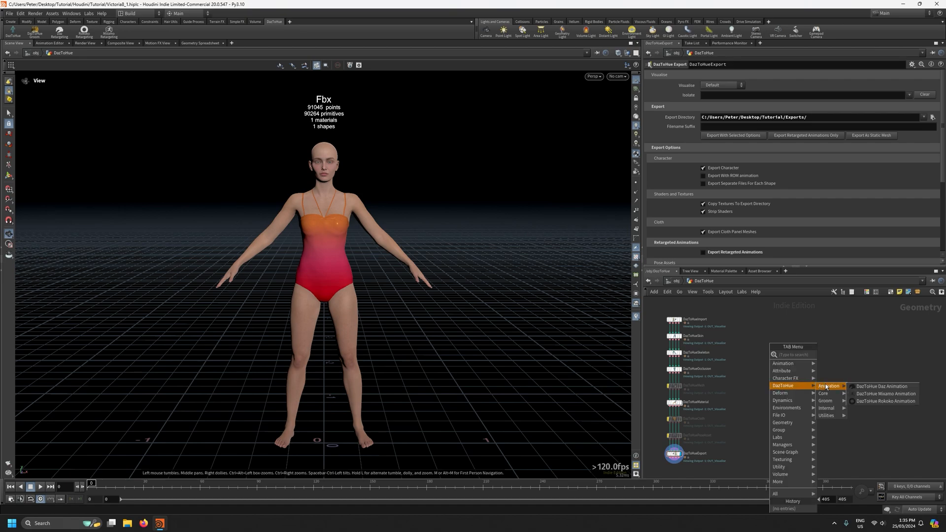
pyautogui.click(738, 359)
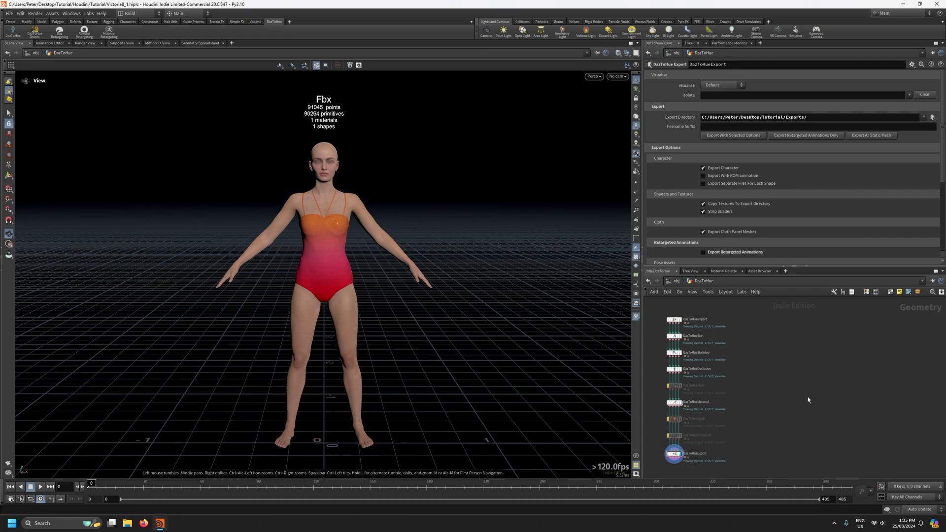
# Add a DazToHue Daz Animation node, place it beside the existing node chain and make it the displayed node
pyautogui.click(59, 33)
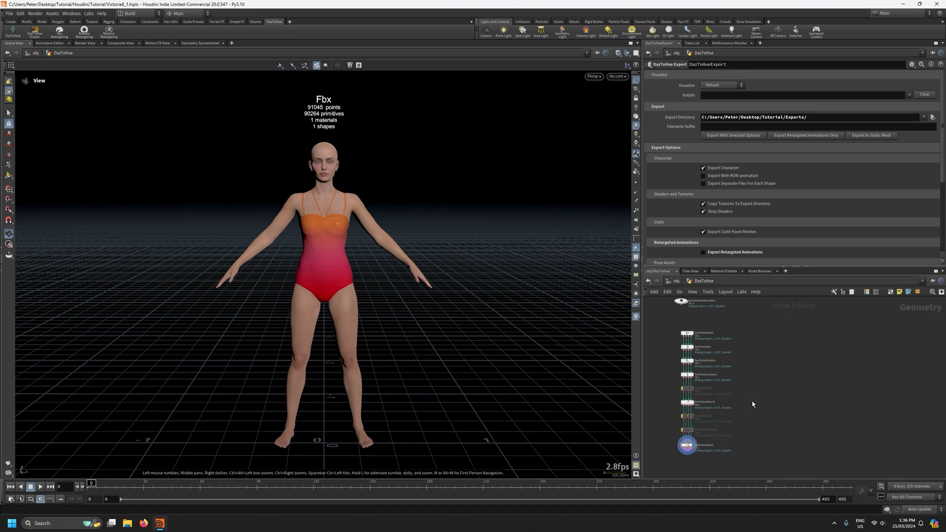
pyautogui.click(681, 302)
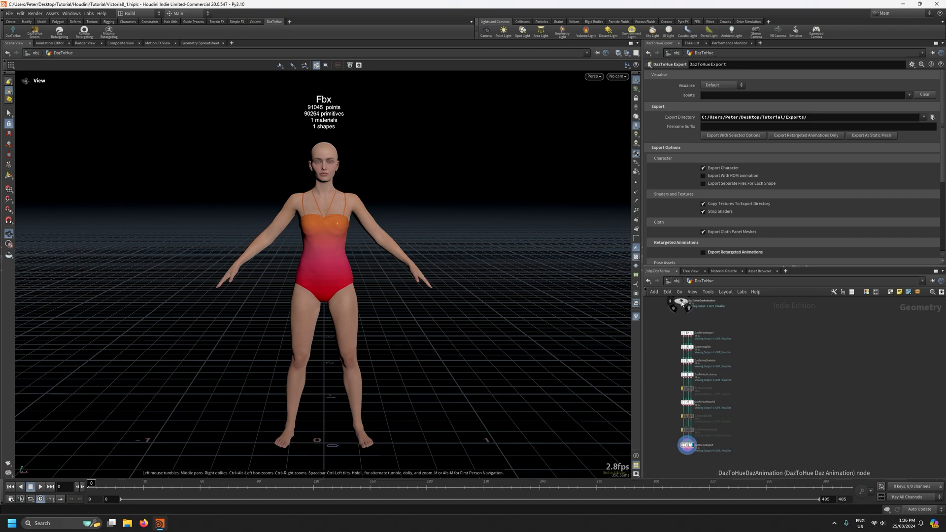
pyautogui.moveTo(681, 303); pyautogui.dragTo(759, 402)
pyautogui.scroll(3, 746, 405)
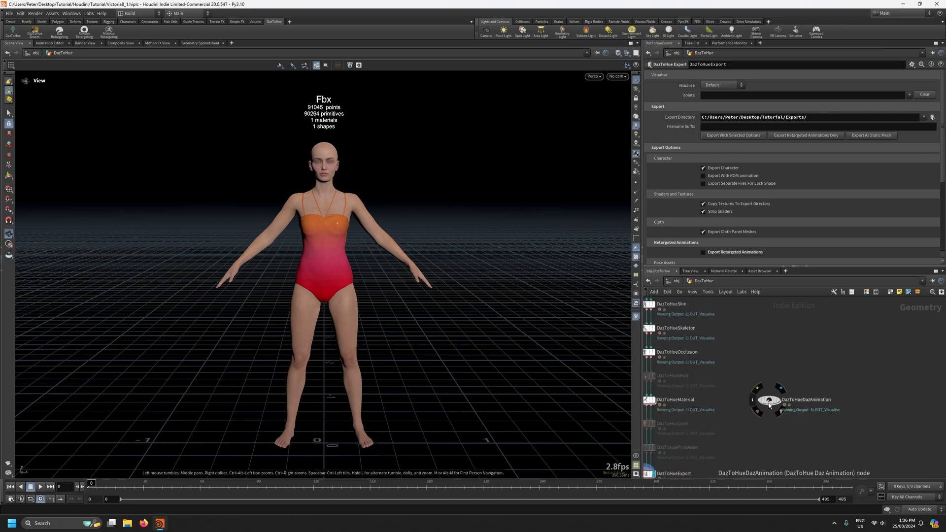
pyautogui.click(770, 400)
pyautogui.click(779, 403)
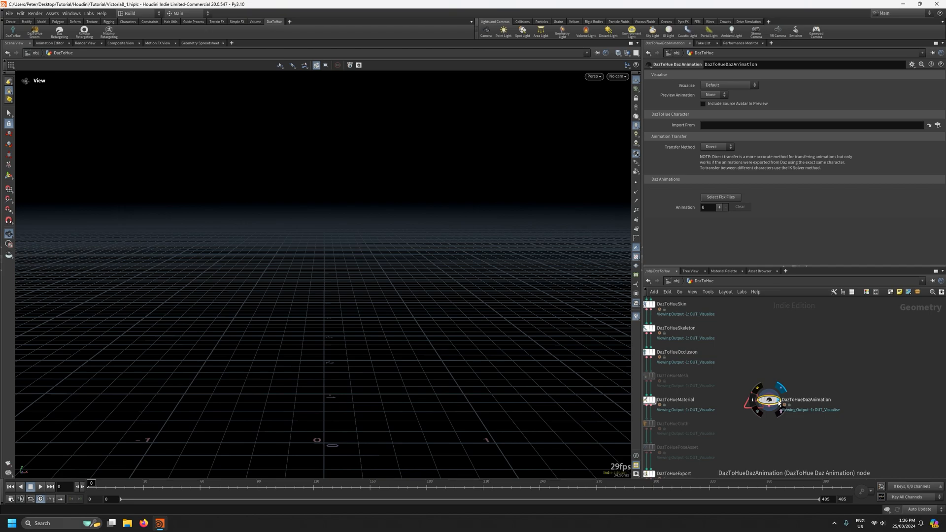
pyautogui.scroll(-1, 778, 403)
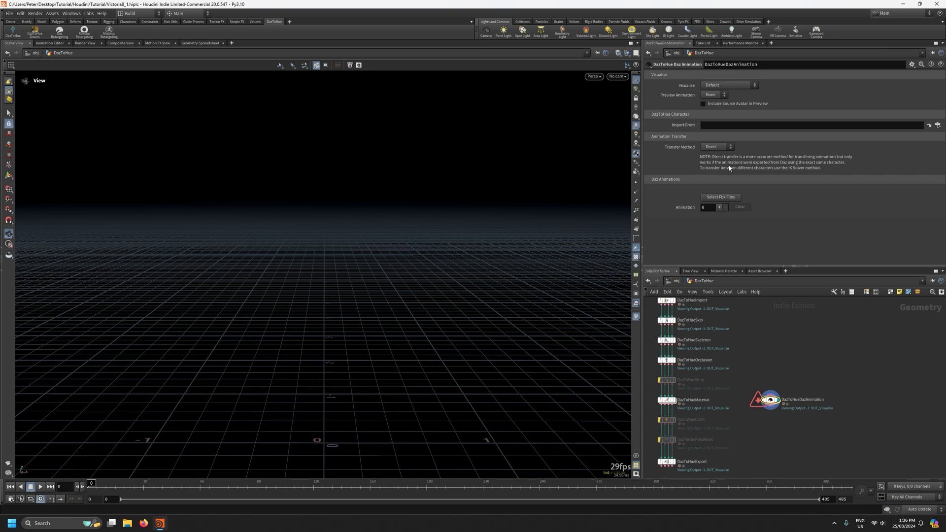
# Set the animation node's character import source to the DazToHueSkeleton node and enlarge the parameter area
pyautogui.moveTo(668, 342)
pyautogui.moveTo(666, 325)
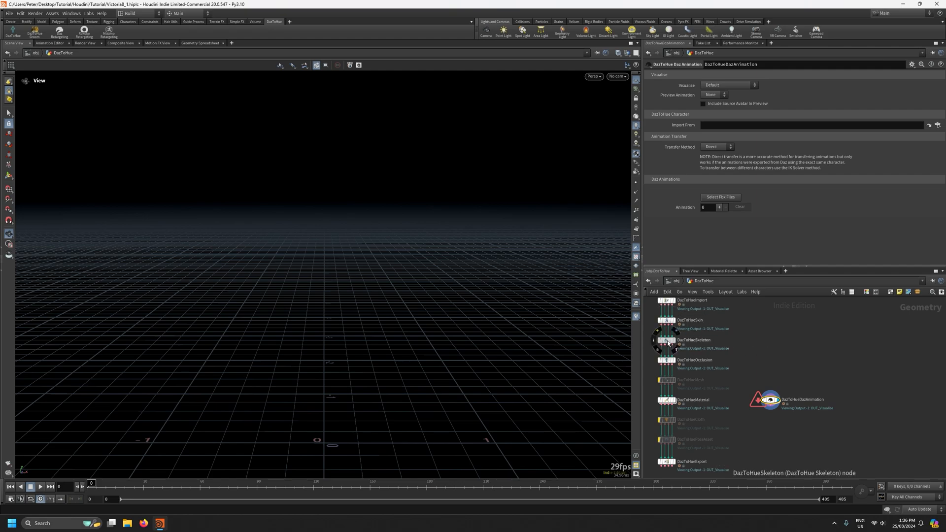
pyautogui.moveTo(668, 344); pyautogui.dragTo(723, 127)
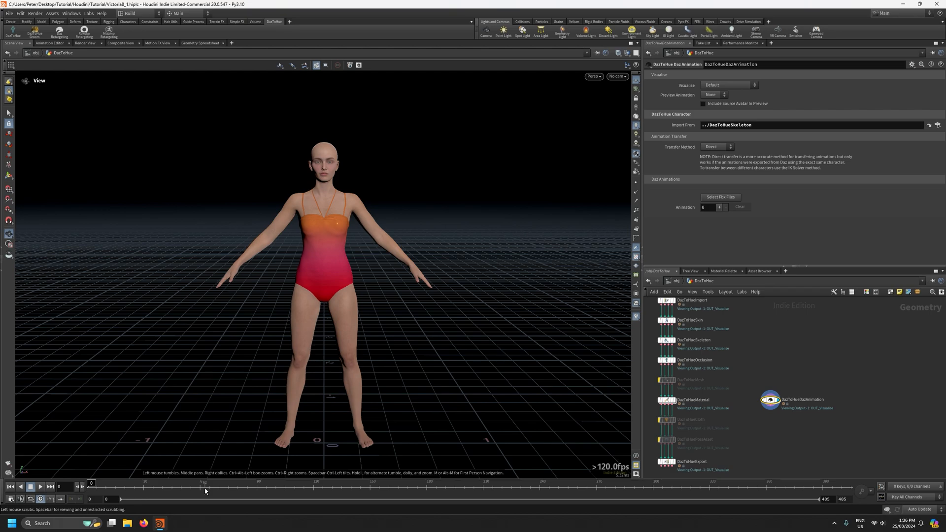
pyautogui.moveTo(99, 487)
pyautogui.mouseDown()
pyautogui.moveTo(148, 485)
pyautogui.moveTo(90, 486)
pyautogui.mouseUp()
pyautogui.moveTo(762, 266); pyautogui.dragTo(761, 275)
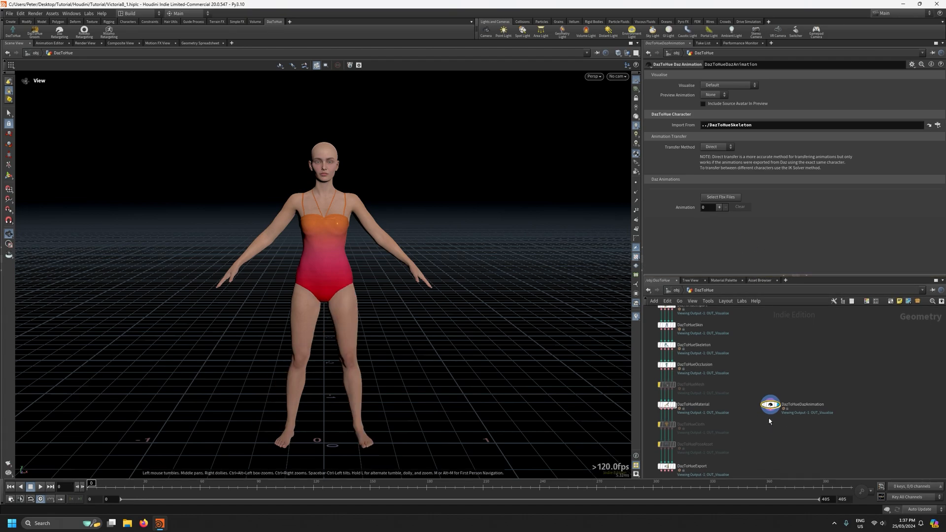
# Add one blank FBX animation entry to the Daz animation list and clear the list
pyautogui.click(719, 207)
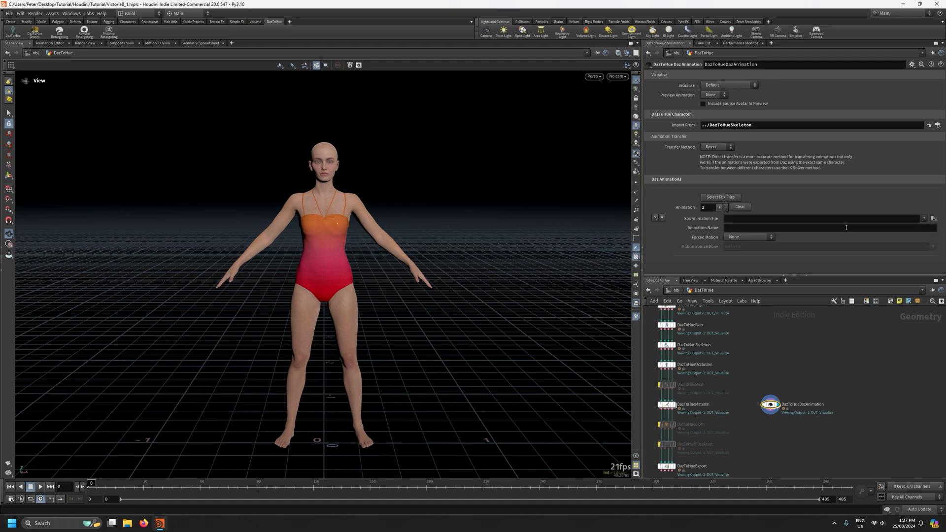
pyautogui.click(832, 230)
pyautogui.click(740, 207)
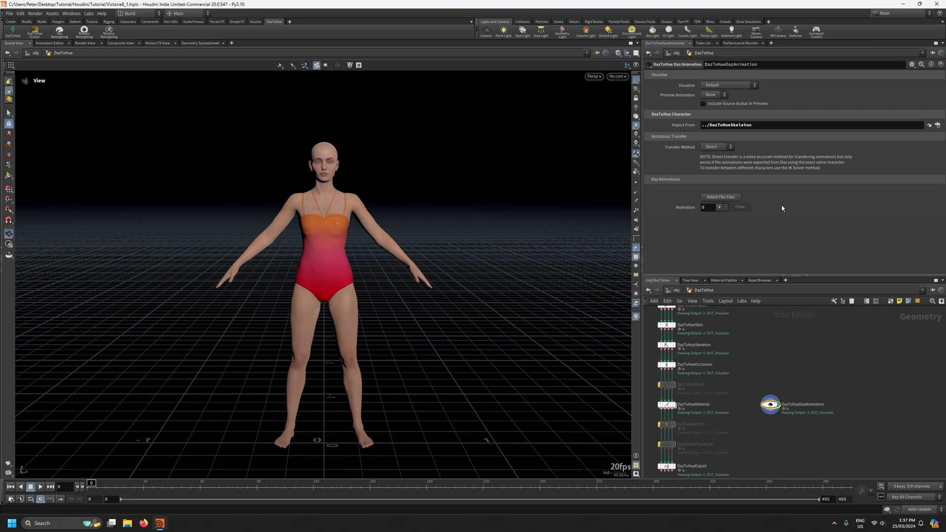
# Load all five FBX files from the Animations/daz folder, creature_g3 through walk_g8, into the Daz animation list
pyautogui.click(717, 198)
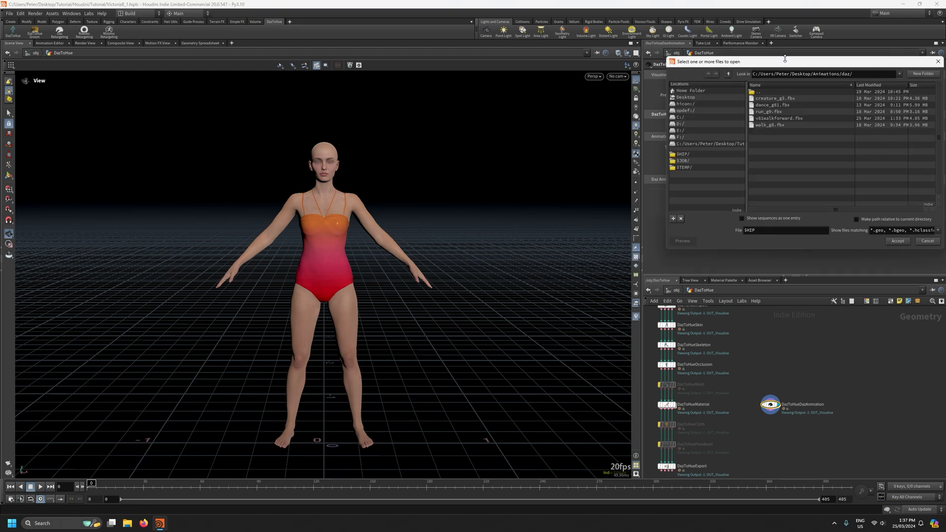
pyautogui.moveTo(791, 60); pyautogui.dragTo(468, 72)
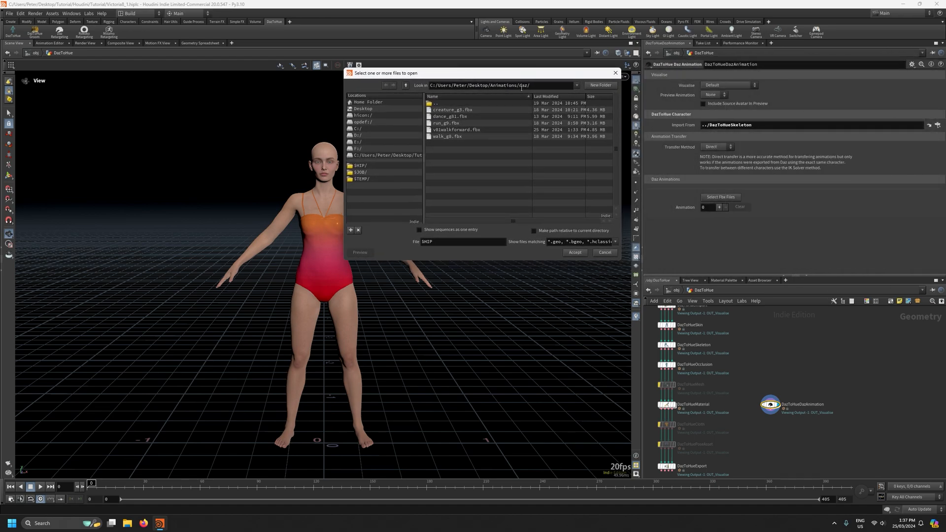
pyautogui.click(465, 110)
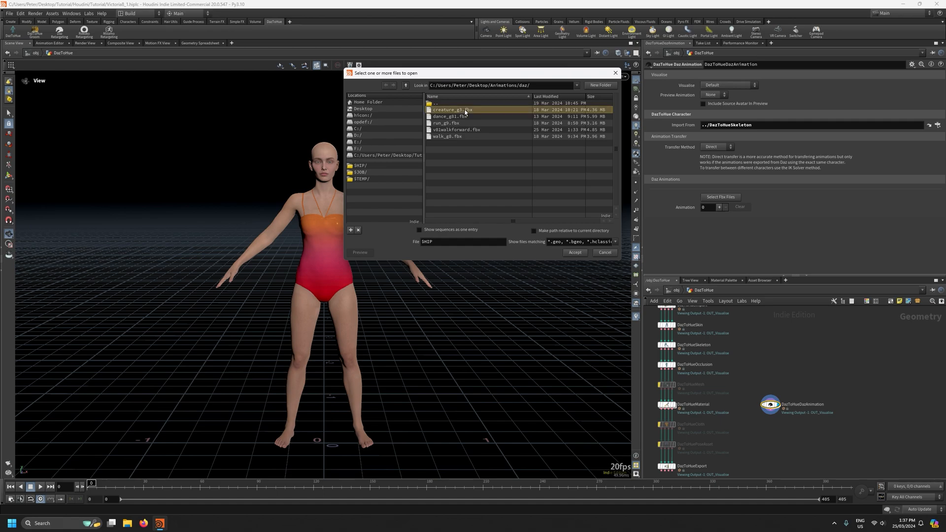
pyautogui.keyDown('shift'); pyautogui.click(461, 137); pyautogui.keyUp('shift')
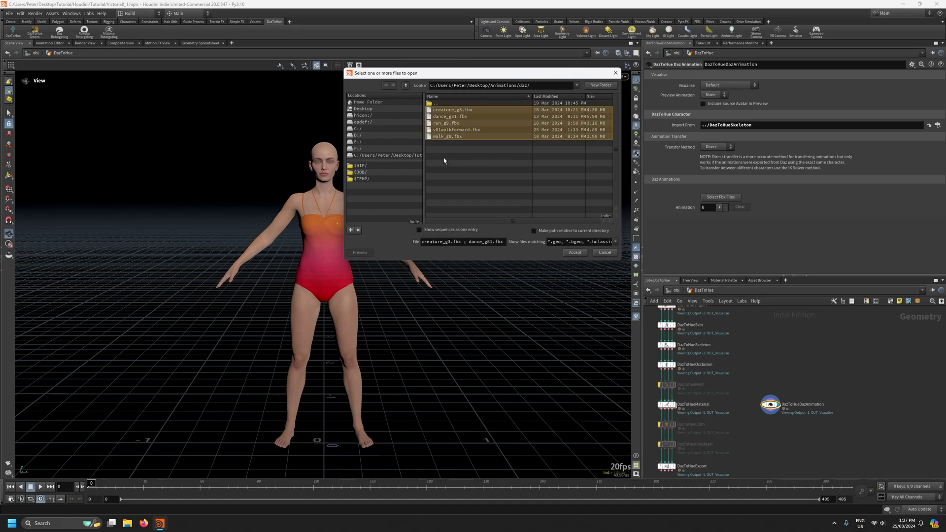
pyautogui.click(574, 252)
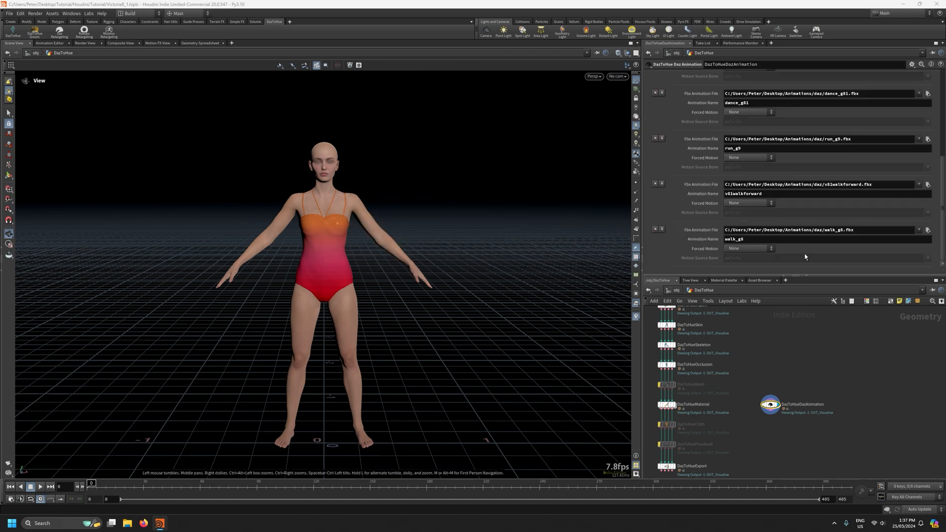
pyautogui.scroll(-1, 805, 256)
pyautogui.scroll(6, 806, 254)
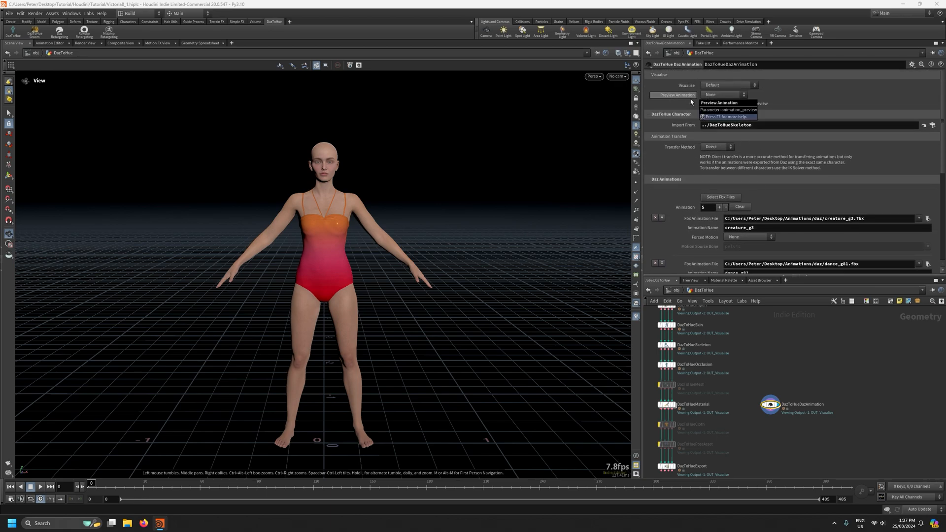
# Preview the v81walkforward animation on the character and scrub through it from several viewing angles
pyautogui.click(734, 96)
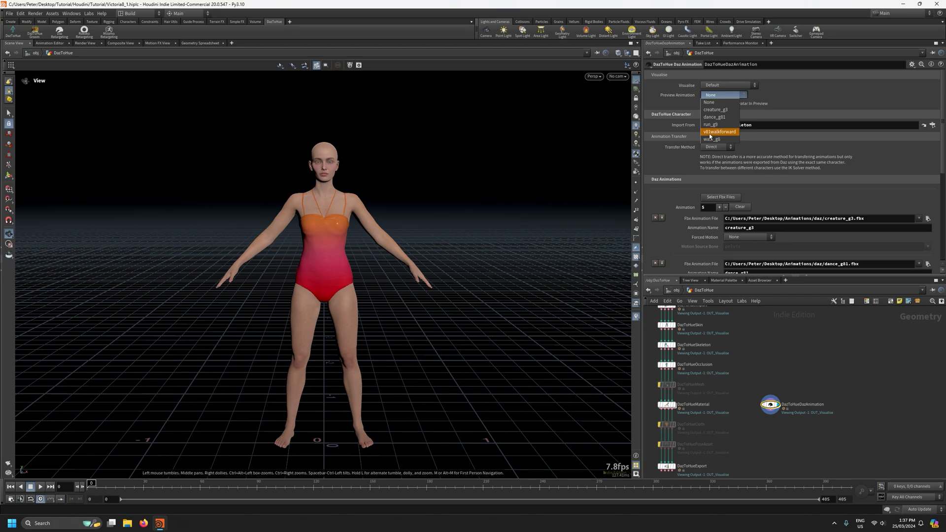
pyautogui.click(730, 136)
pyautogui.moveTo(392, 234); pyautogui.dragTo(451, 481, button='right')
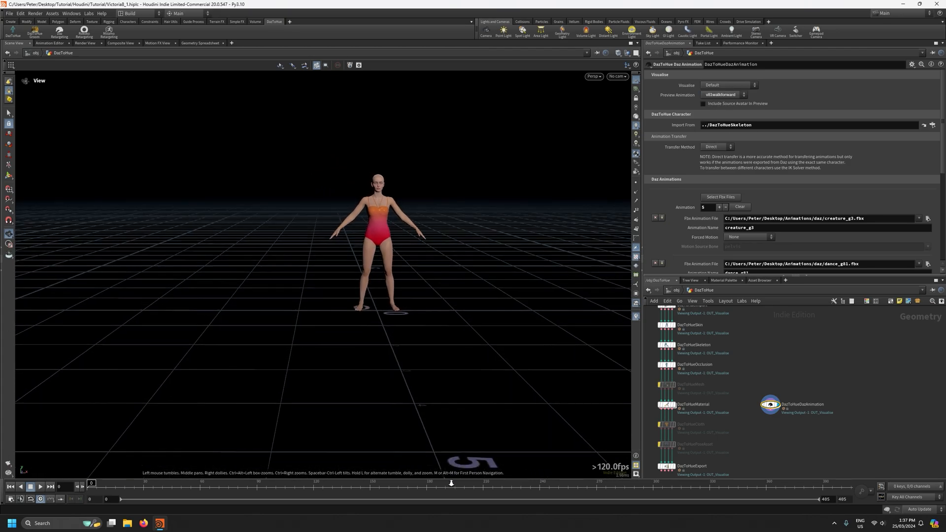
pyautogui.moveTo(452, 266); pyautogui.dragTo(418, 304)
pyautogui.moveTo(91, 488)
pyautogui.mouseDown()
pyautogui.moveTo(223, 495)
pyautogui.moveTo(86, 489)
pyautogui.mouseUp()
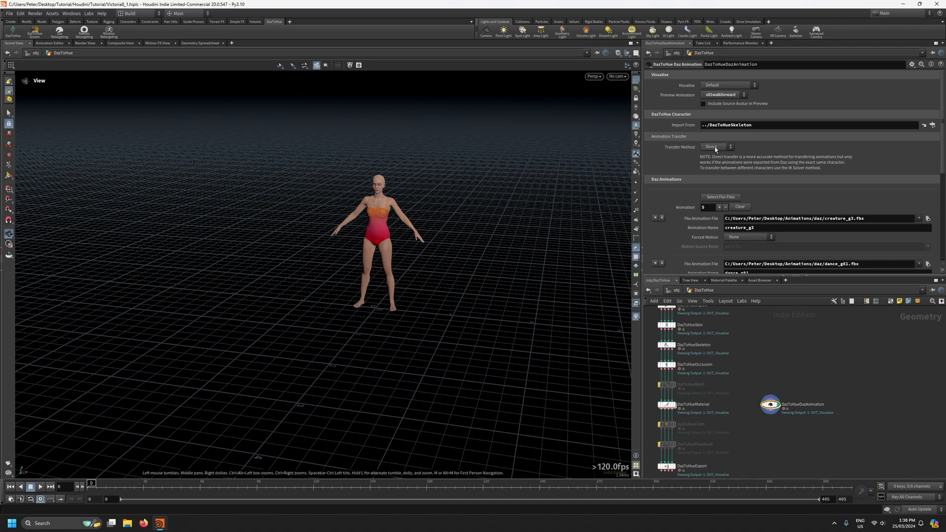
pyautogui.moveTo(456, 191); pyautogui.dragTo(462, 109, button='right')
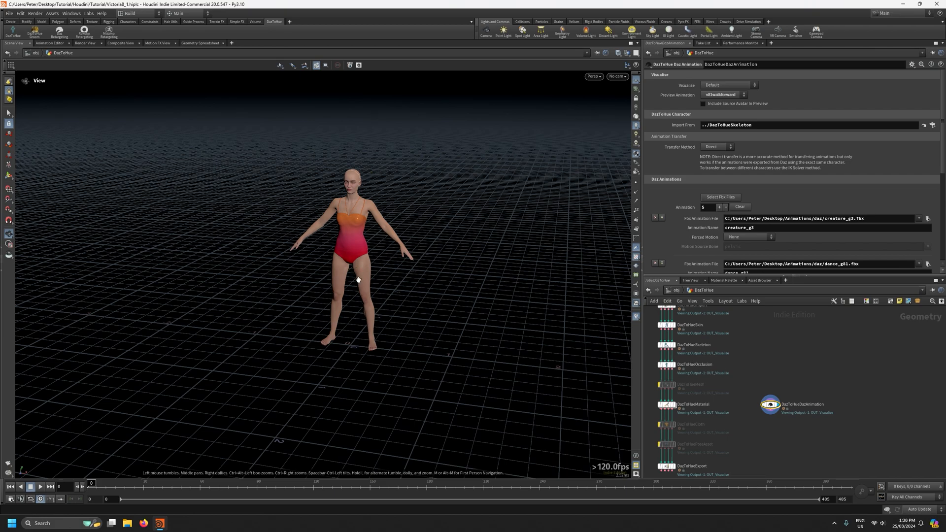
pyautogui.moveTo(402, 251); pyautogui.dragTo(399, 269)
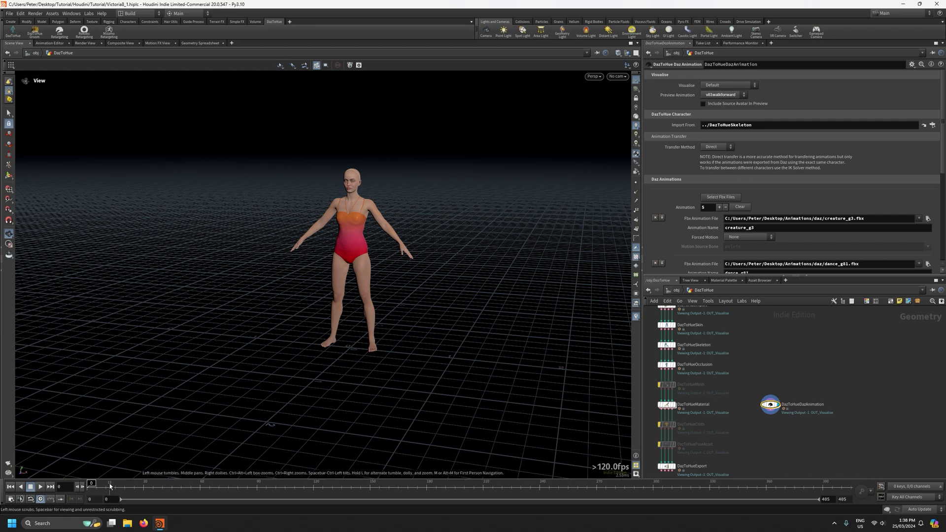
pyautogui.moveTo(109, 483); pyautogui.dragTo(86, 485)
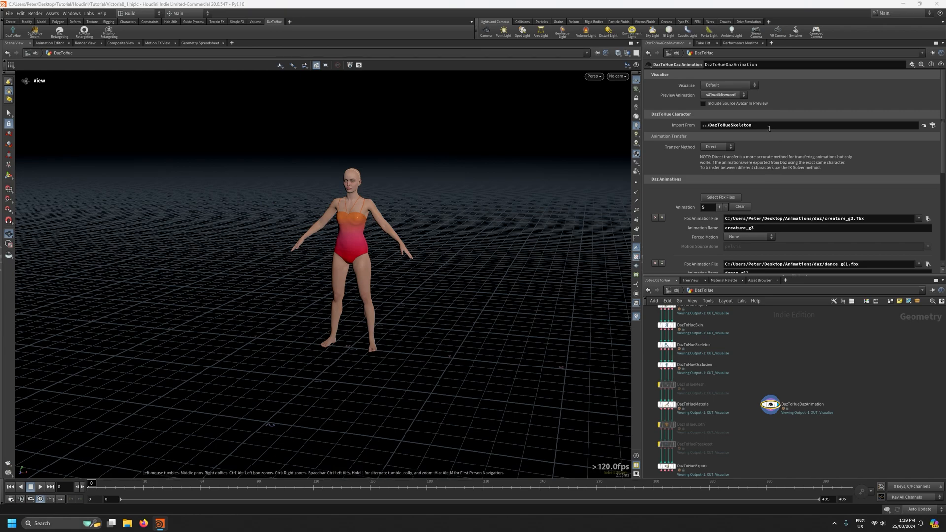
# Preview the creature_g3 animation with the direct transfer and scrub through it to frame 33
pyautogui.click(727, 95)
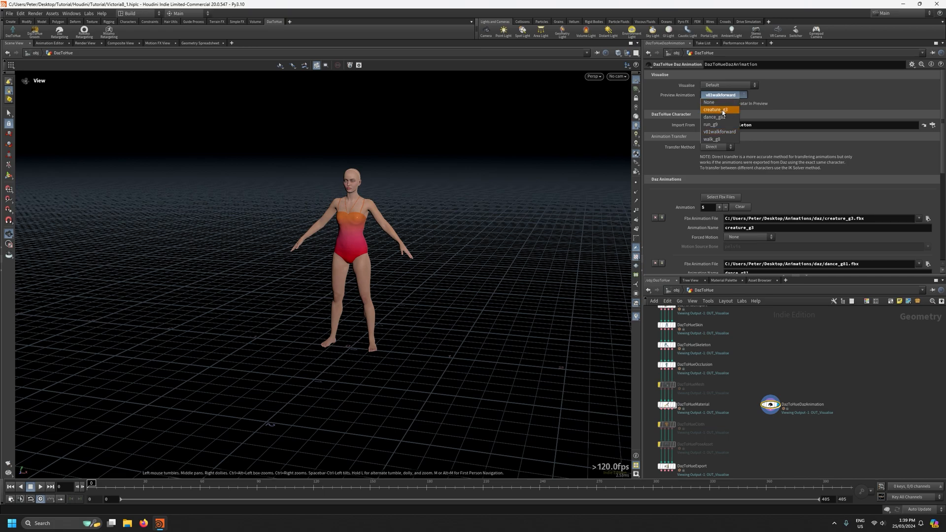
pyautogui.click(722, 111)
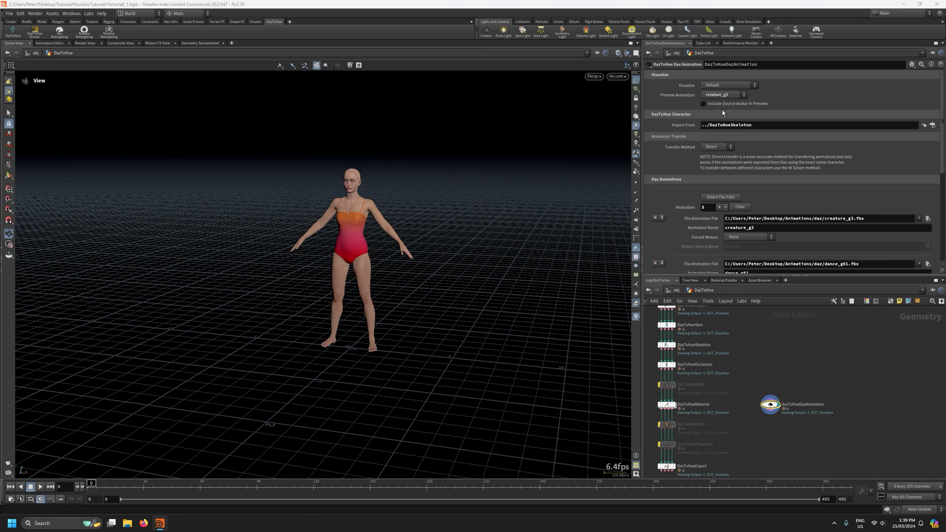
pyautogui.click(98, 487)
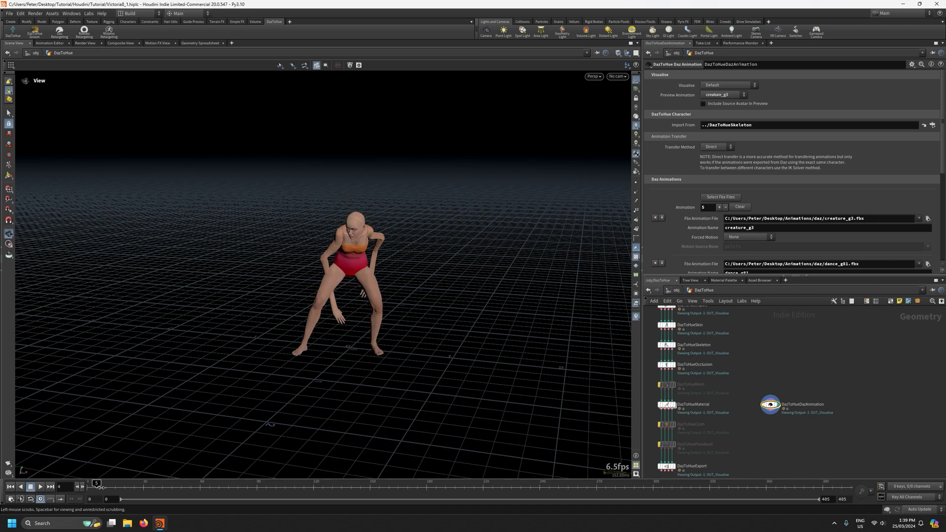
pyautogui.moveTo(101, 486); pyautogui.dragTo(150, 487)
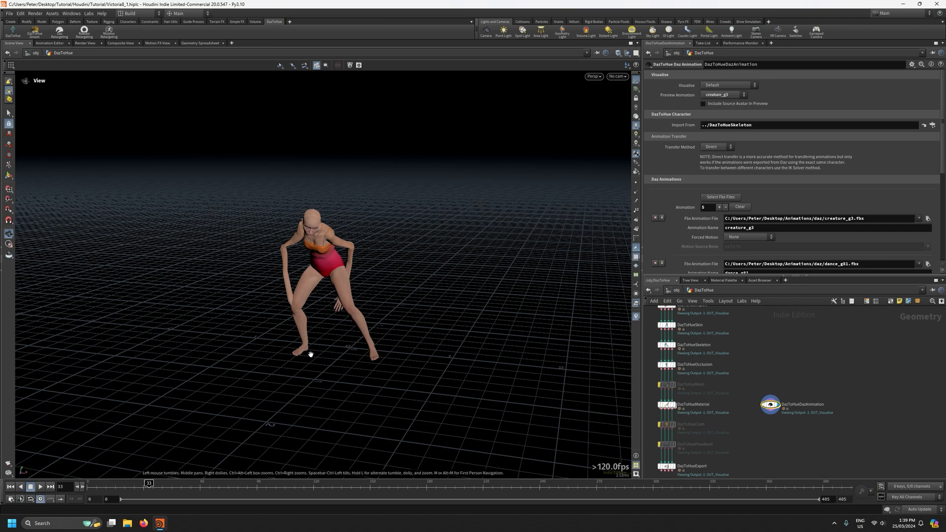
# Change the animation transfer method to IK Solver and check the character's pose around frame 29
pyautogui.click(718, 148)
pyautogui.click(719, 163)
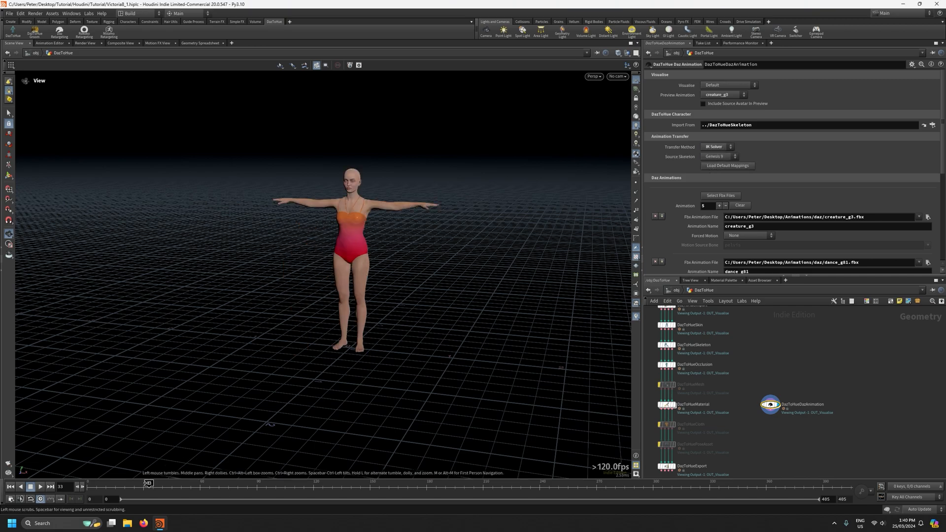
pyautogui.moveTo(148, 487); pyautogui.dragTo(141, 486)
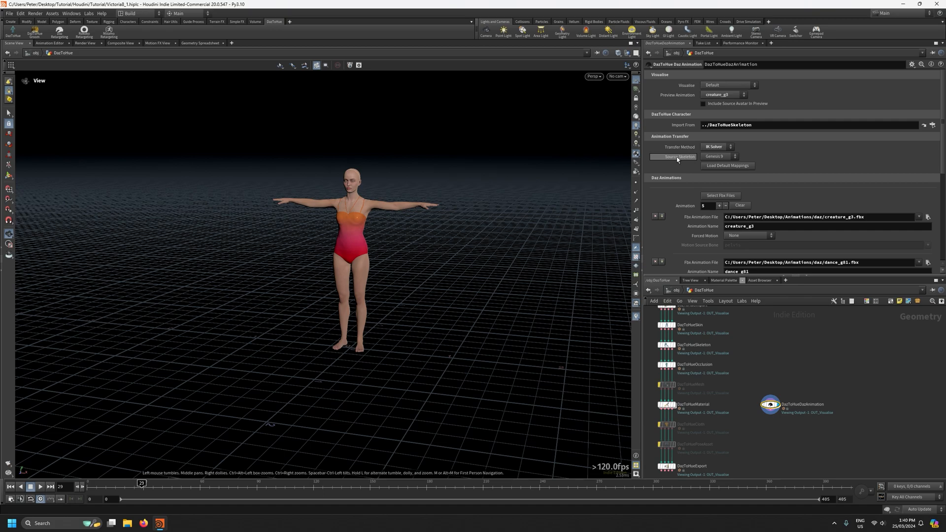
# Set the source skeleton to Genesis 3, load its default bone mappings and scrub the creature_g3 animation to around frame 50
pyautogui.click(719, 157)
pyautogui.click(721, 194)
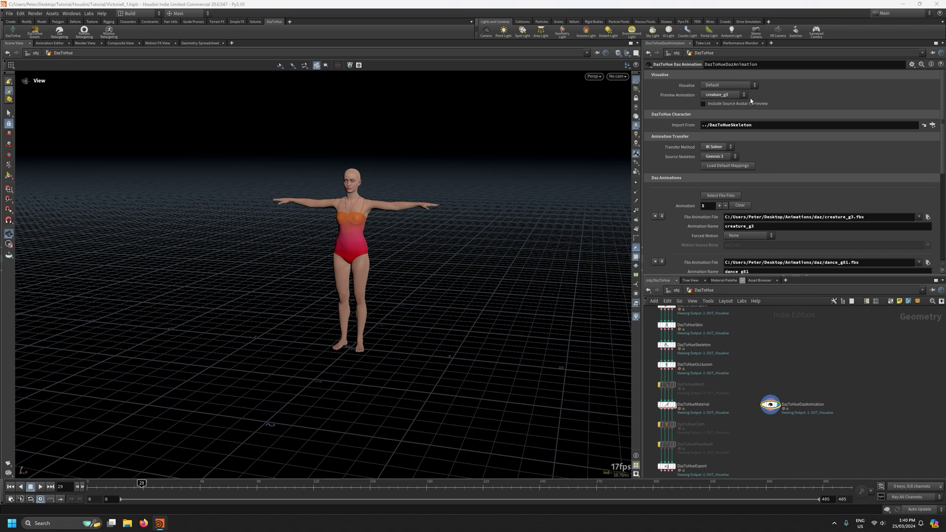
pyautogui.click(725, 167)
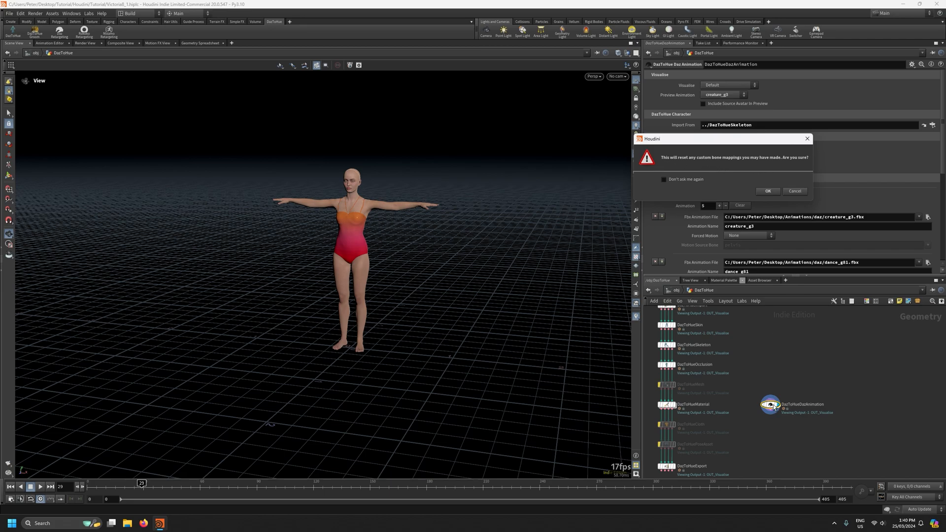
pyautogui.click(771, 192)
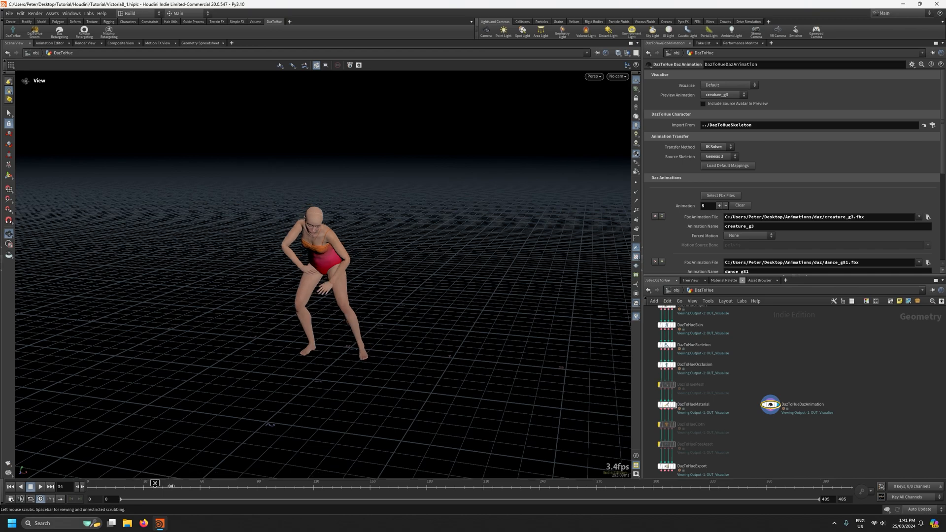
pyautogui.moveTo(168, 485)
pyautogui.mouseDown()
pyautogui.moveTo(95, 486)
pyautogui.moveTo(298, 499)
pyautogui.moveTo(253, 486)
pyautogui.moveTo(186, 487)
pyautogui.mouseUp()
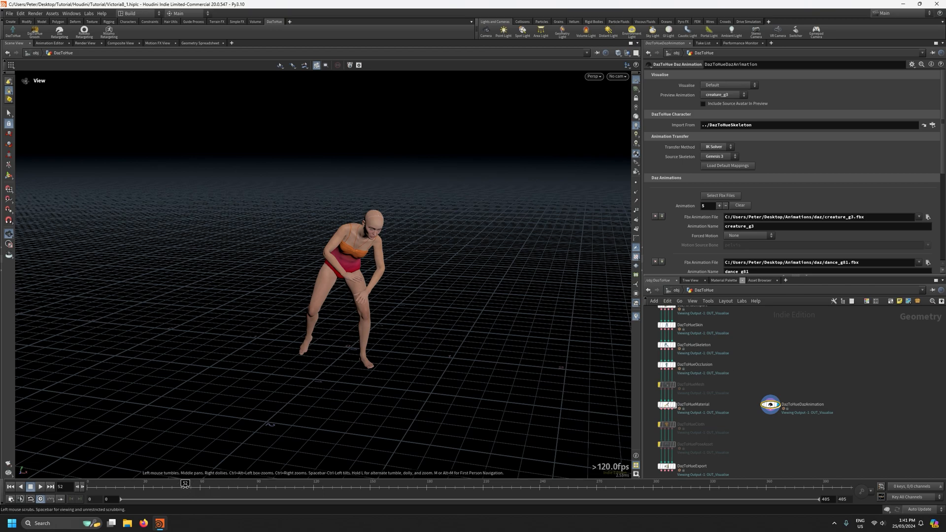
pyautogui.moveTo(186, 486); pyautogui.dragTo(181, 485)
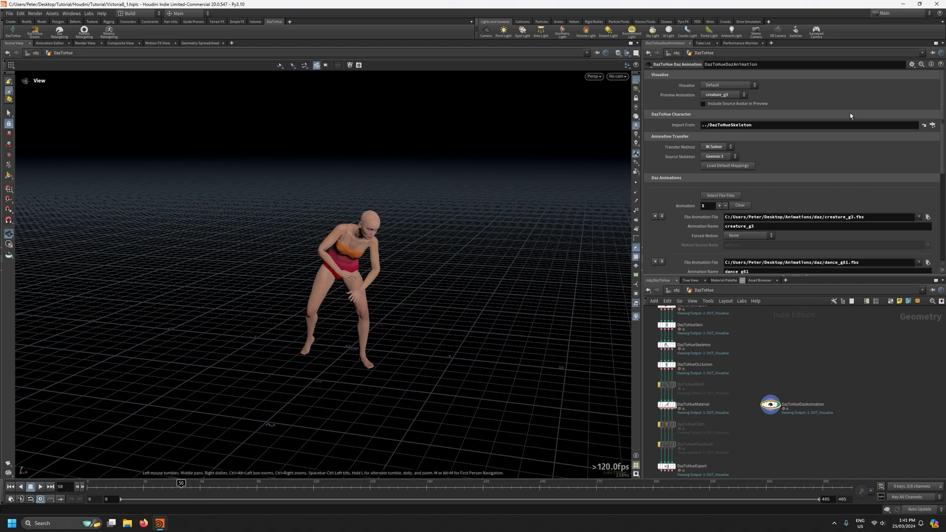
# Set the visualisation to Ghosted and include the source avatar in the preview, scrubbing the creature animation to compare both figures
pyautogui.click(728, 85)
pyautogui.click(724, 96)
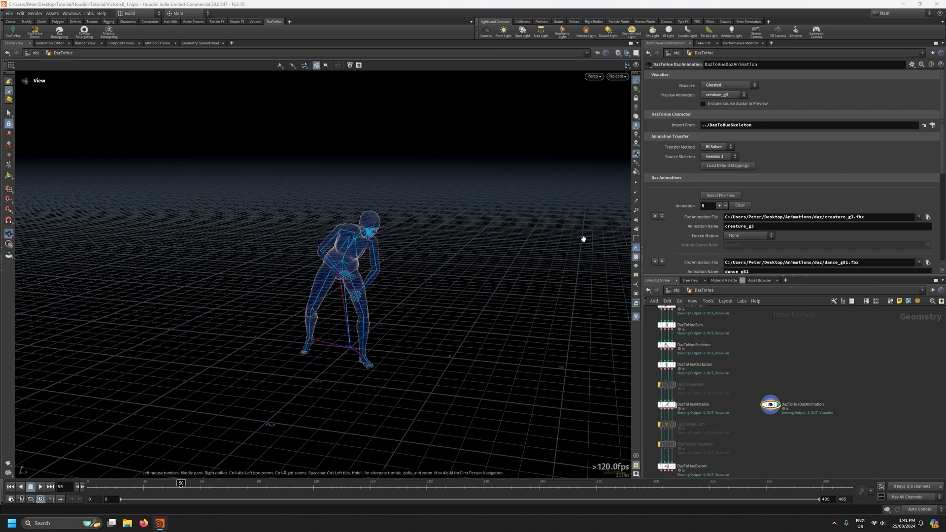
pyautogui.moveTo(197, 486); pyautogui.dragTo(425, 483)
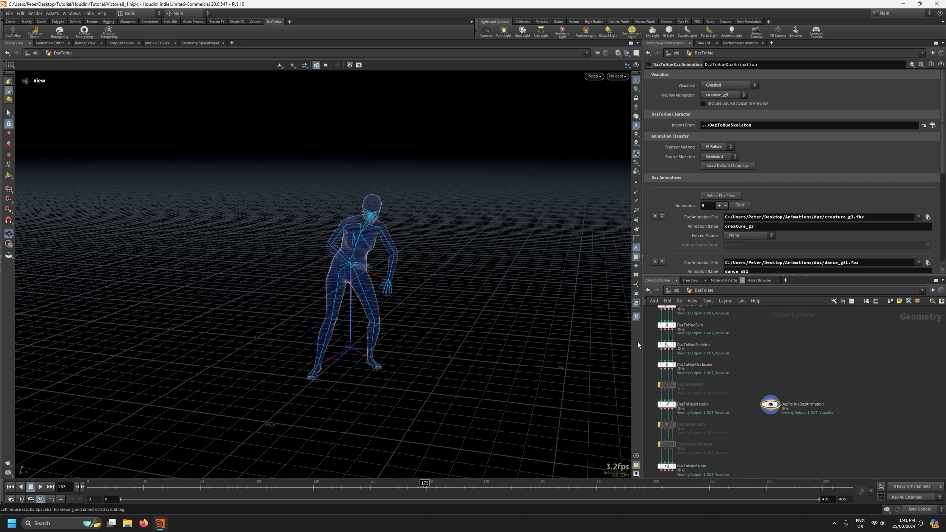
pyautogui.click(713, 104)
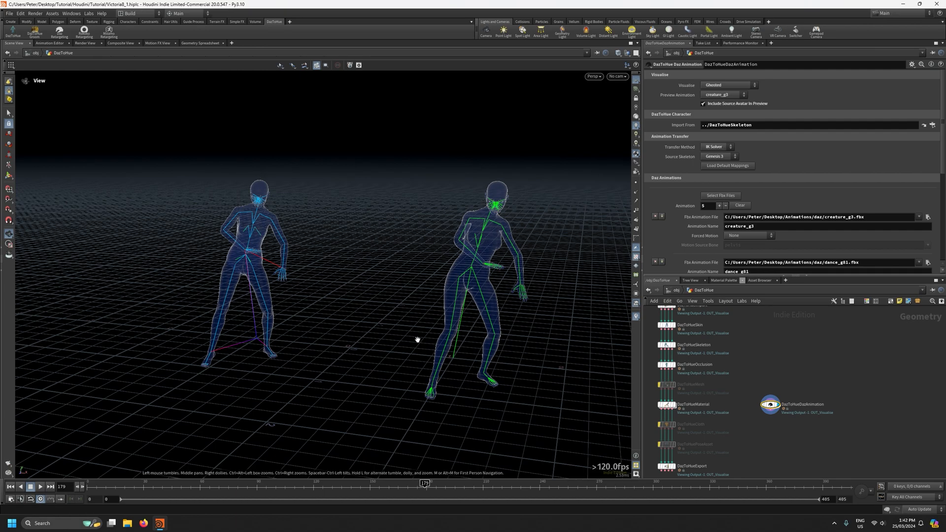
pyautogui.moveTo(403, 486)
pyautogui.mouseDown()
pyautogui.moveTo(190, 485)
pyautogui.moveTo(405, 486)
pyautogui.mouseUp()
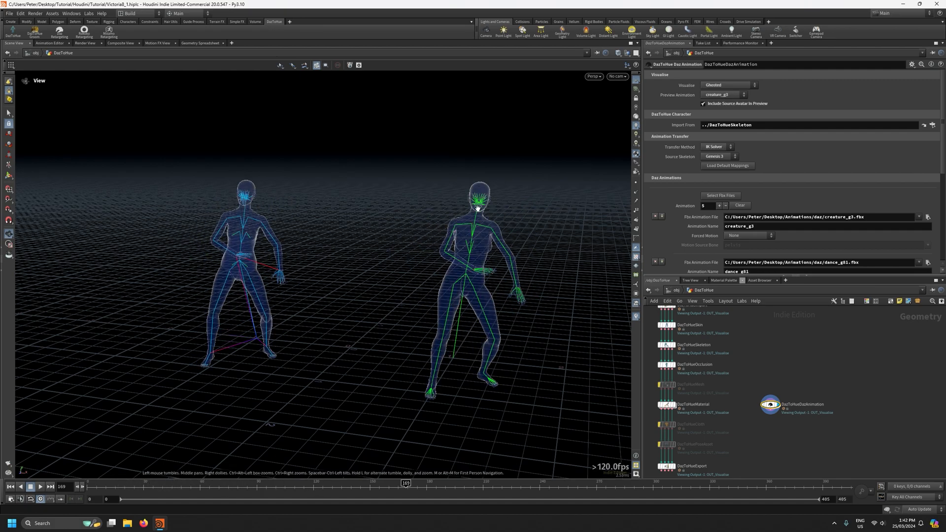
# Switch the preview animation to run_g9 and scrub back to frame 27
pyautogui.click(724, 97)
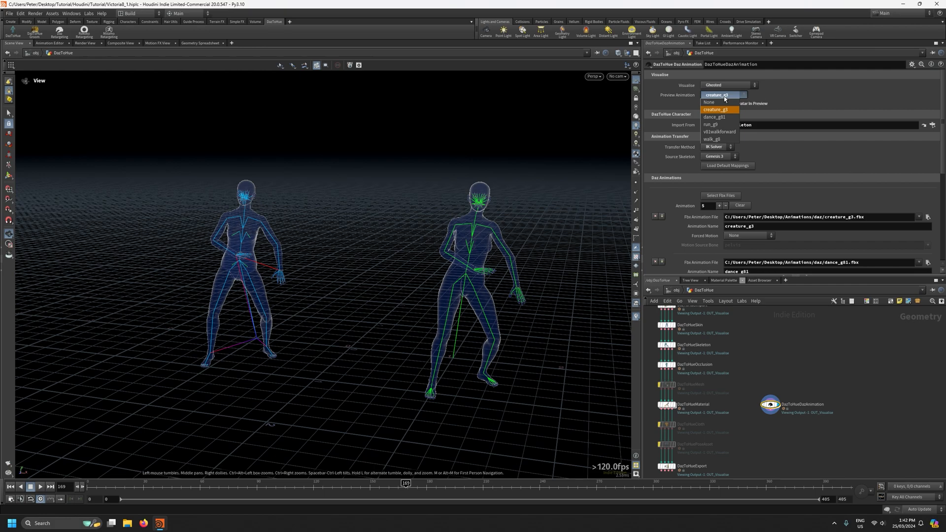
pyautogui.click(712, 125)
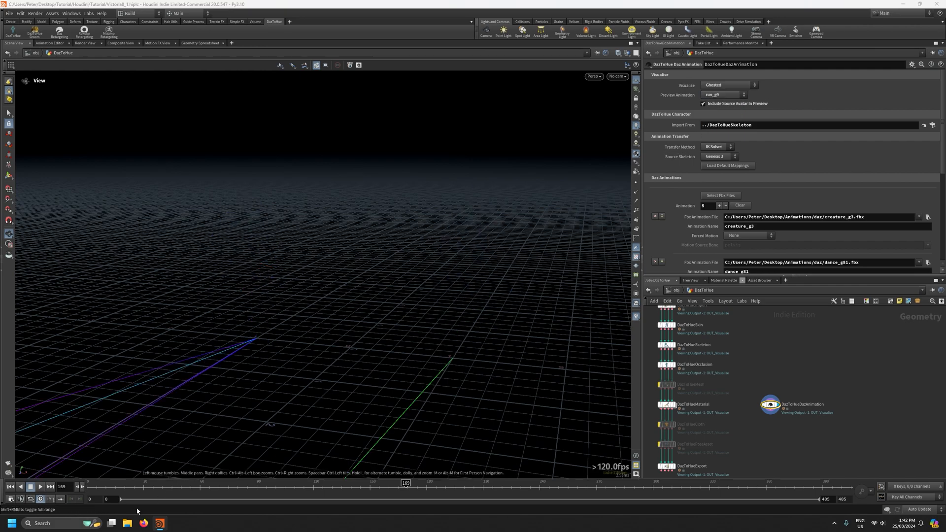
pyautogui.moveTo(115, 487); pyautogui.dragTo(138, 485)
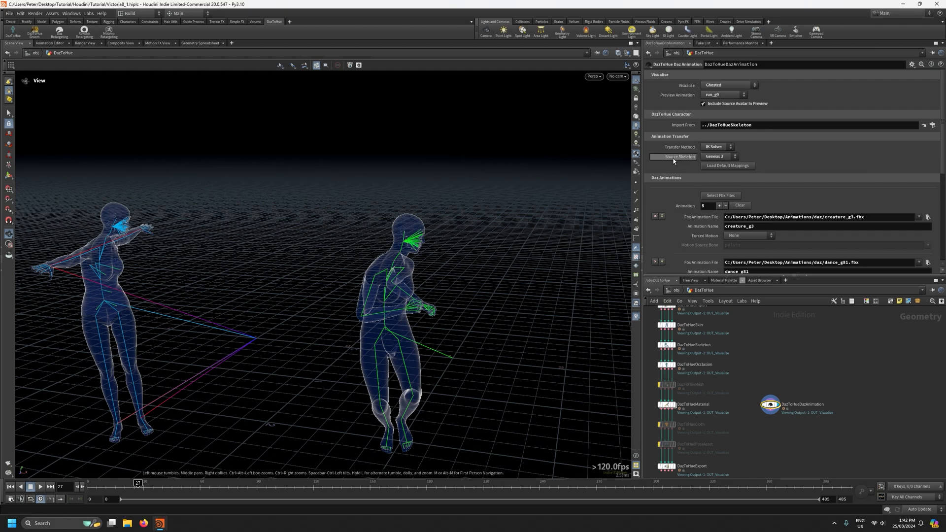
# Set the source skeleton to Genesis 9 and load its default bone mappings, accepting the reset of custom mappings
pyautogui.click(719, 156)
pyautogui.click(725, 172)
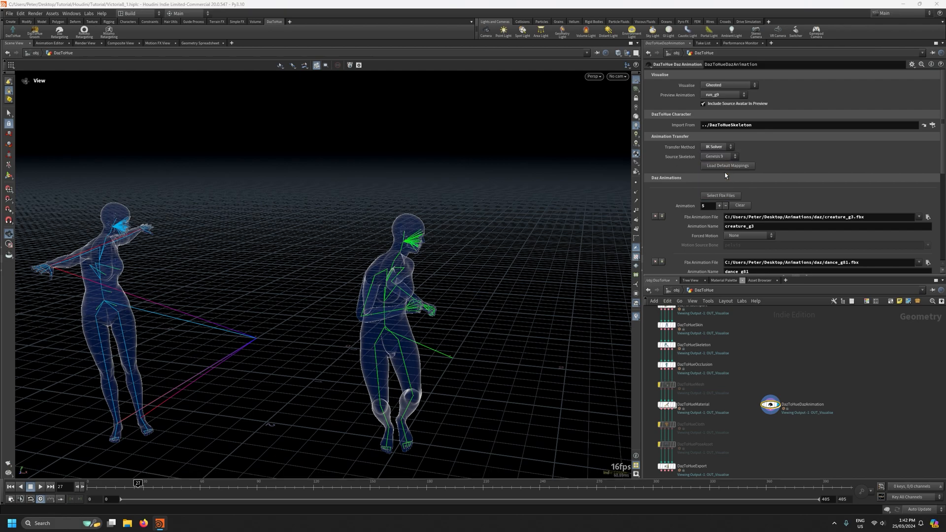
pyautogui.click(726, 167)
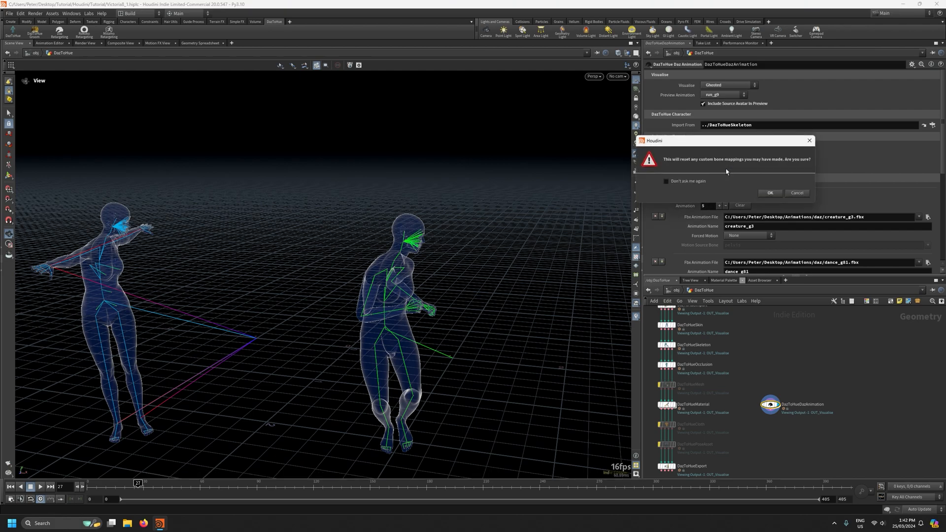
pyautogui.click(770, 194)
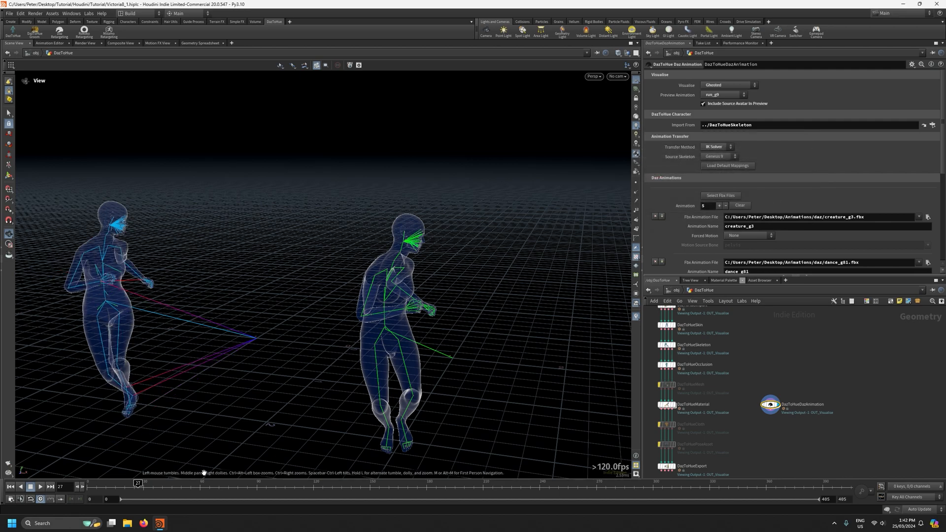
# Scrub the run animation between frames 21 and 31, comparing the retargeted character with the source avatar
pyautogui.moveTo(120, 485)
pyautogui.mouseDown()
pyautogui.moveTo(89, 486)
pyautogui.moveTo(126, 488)
pyautogui.mouseUp()
pyautogui.moveTo(282, 408); pyautogui.dragTo(284, 375, button='right')
pyautogui.moveTo(285, 375); pyautogui.dragTo(282, 367)
pyautogui.moveTo(282, 367); pyautogui.dragTo(329, 322, button='middle')
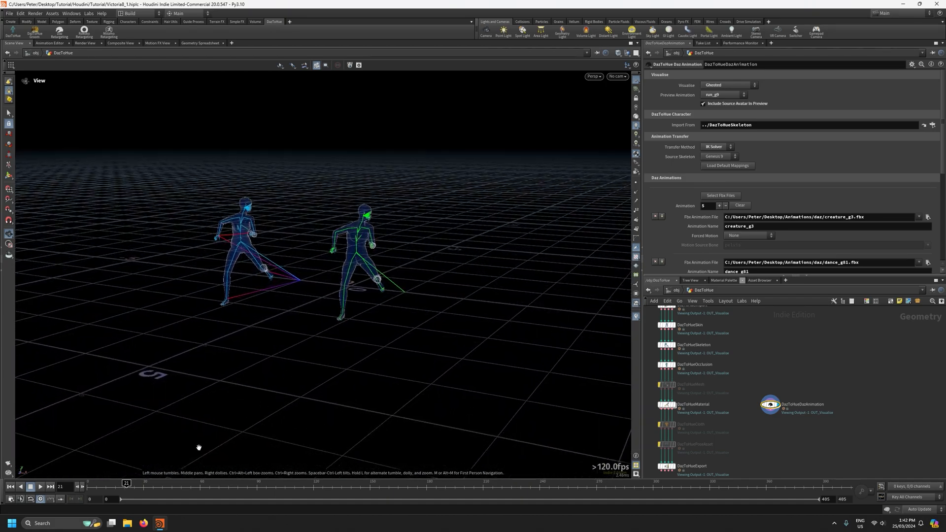
pyautogui.moveTo(127, 484)
pyautogui.mouseDown()
pyautogui.moveTo(185, 484)
pyautogui.moveTo(145, 483)
pyautogui.mouseUp()
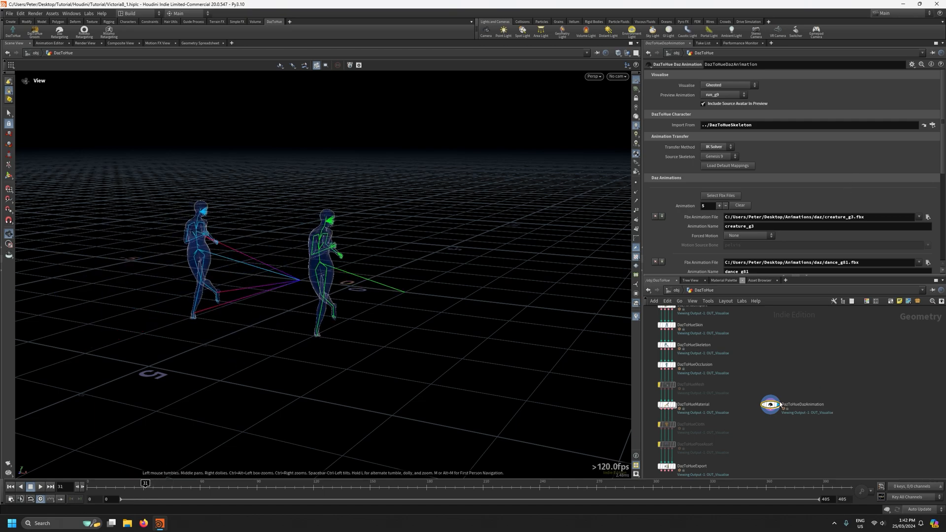
# Remove every animation entry except run_g9 from the Daz animation node
pyautogui.scroll(1, 772, 400)
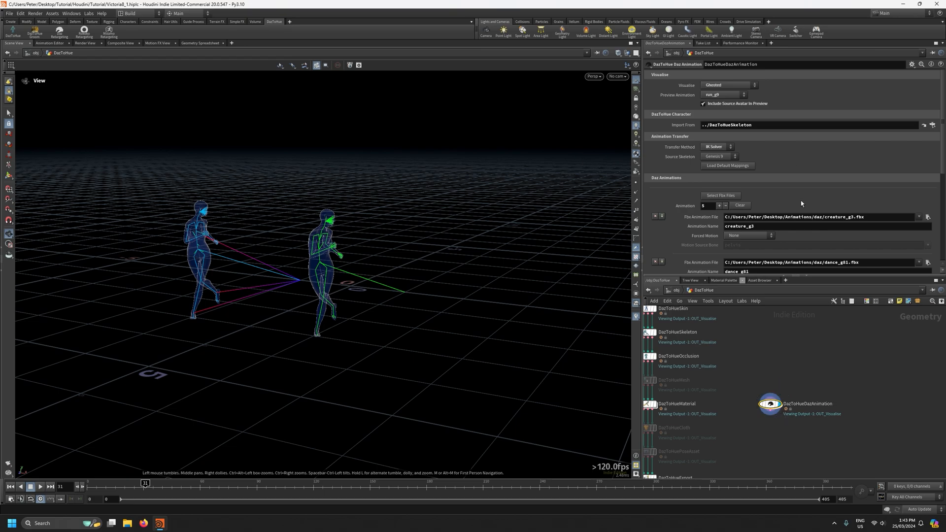
pyautogui.moveTo(771, 404)
pyautogui.scroll(-3, 791, 169)
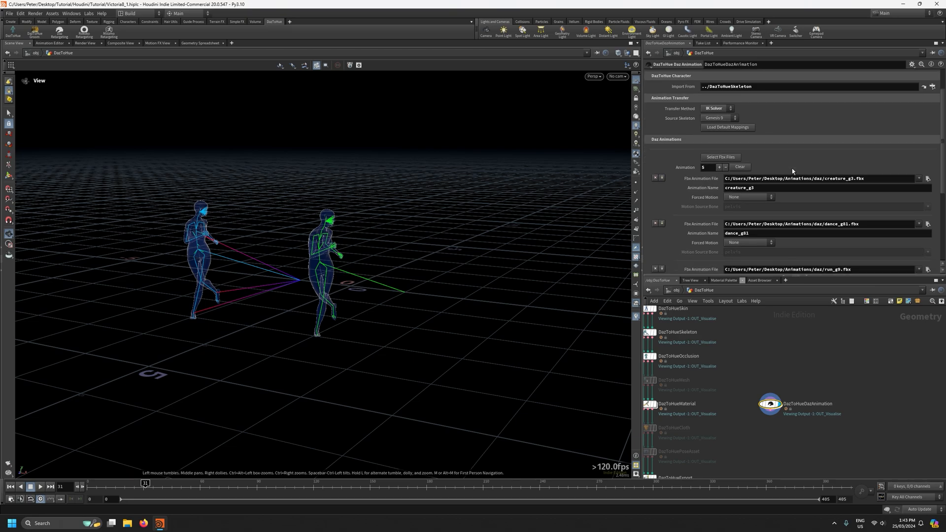
pyautogui.scroll(-3, 745, 191)
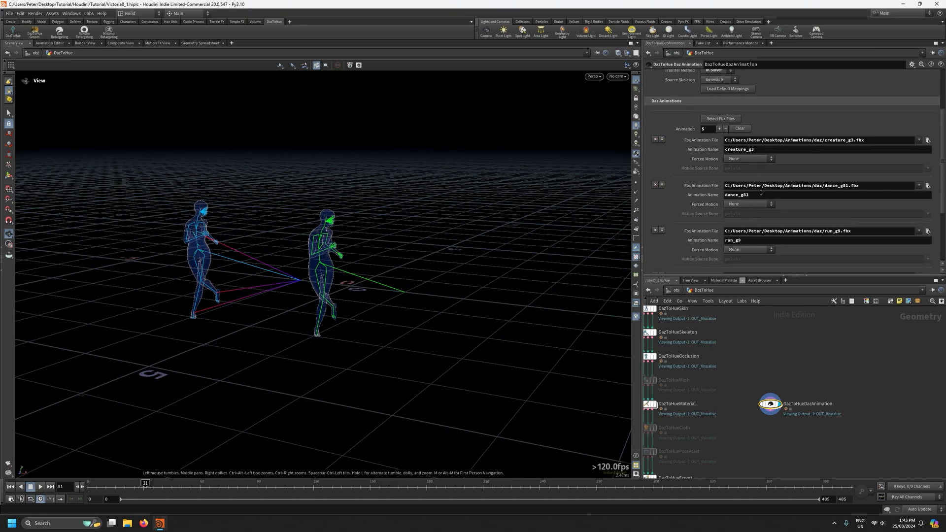
pyautogui.scroll(-4, 761, 193)
pyautogui.scroll(5, 768, 230)
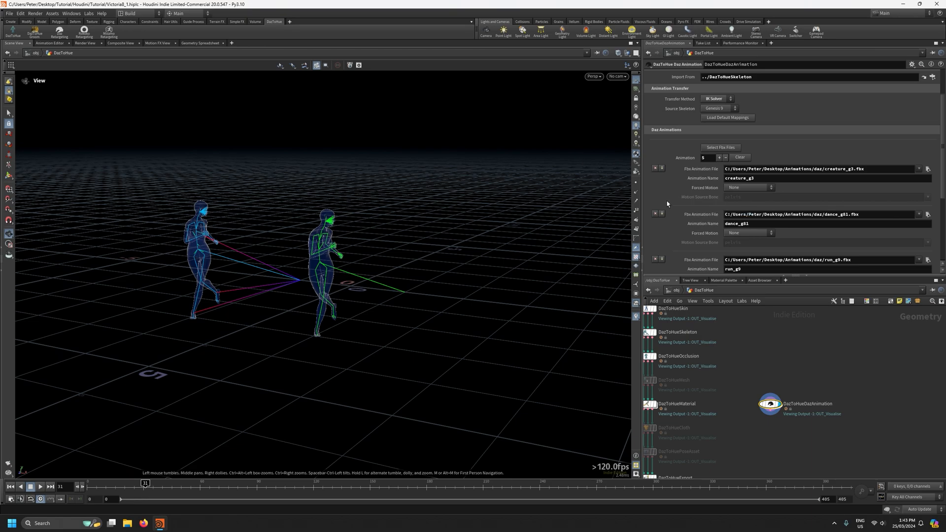
pyautogui.click(654, 168)
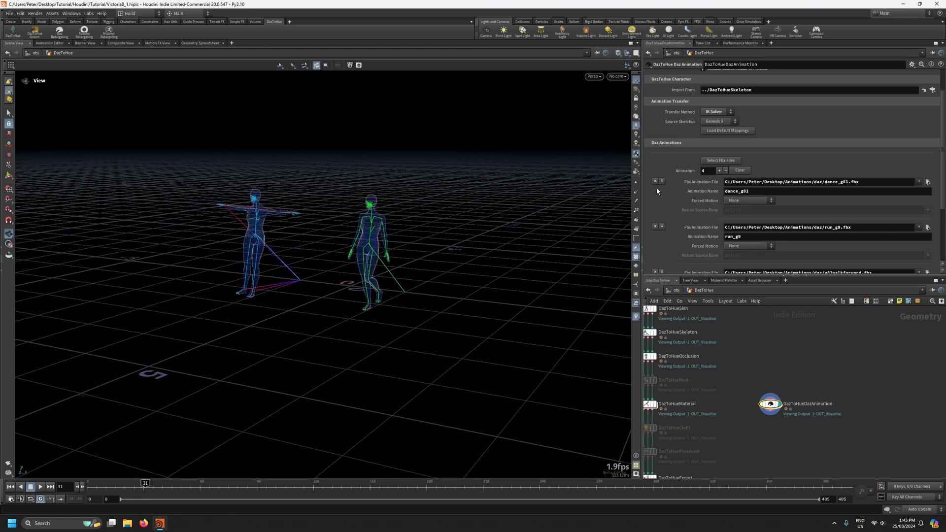
pyautogui.click(655, 182)
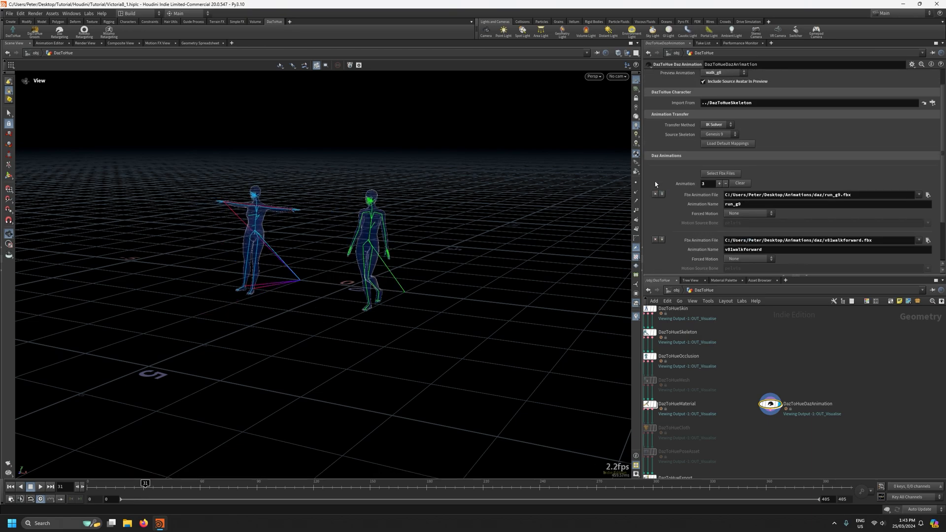
pyautogui.click(655, 240)
pyautogui.click(655, 239)
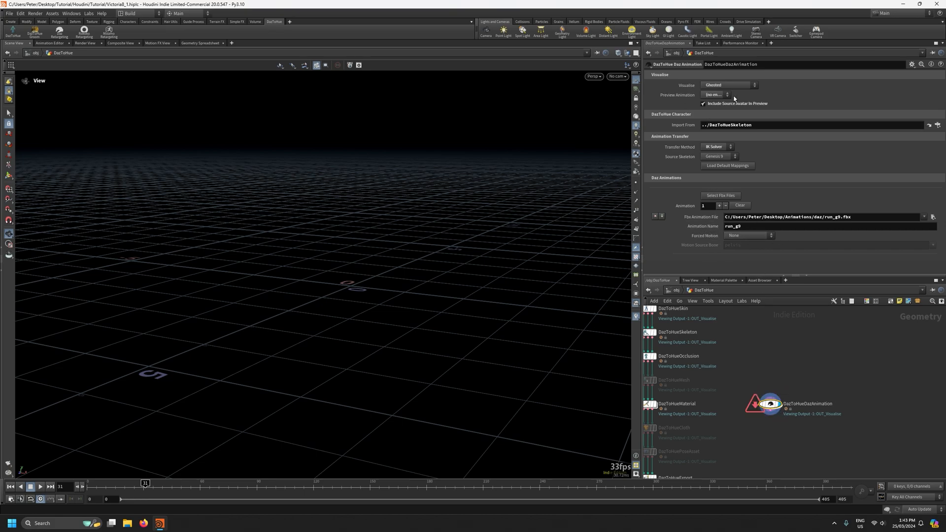
# Set the preview animation to run_g9 and scrub between frames 24 and 36, comparing the character with the source avatar up close
pyautogui.click(714, 95)
pyautogui.click(711, 105)
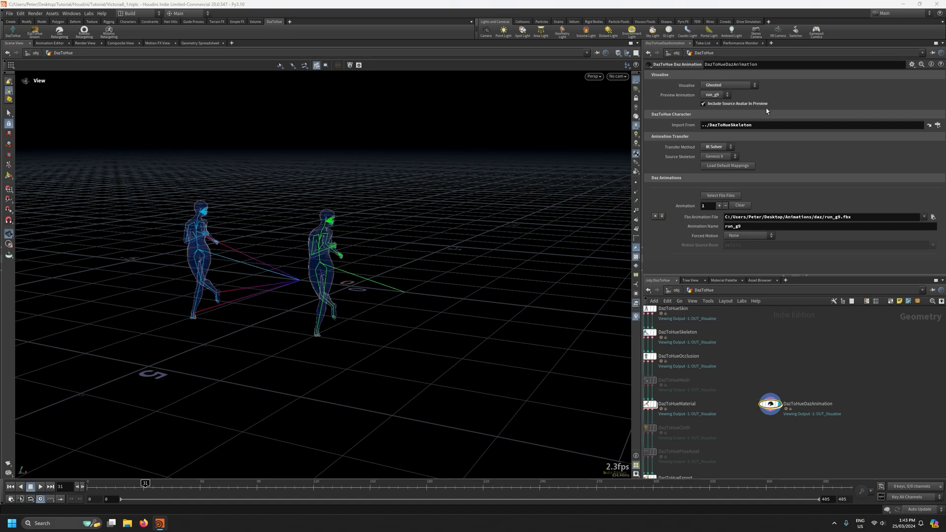
pyautogui.click(171, 485)
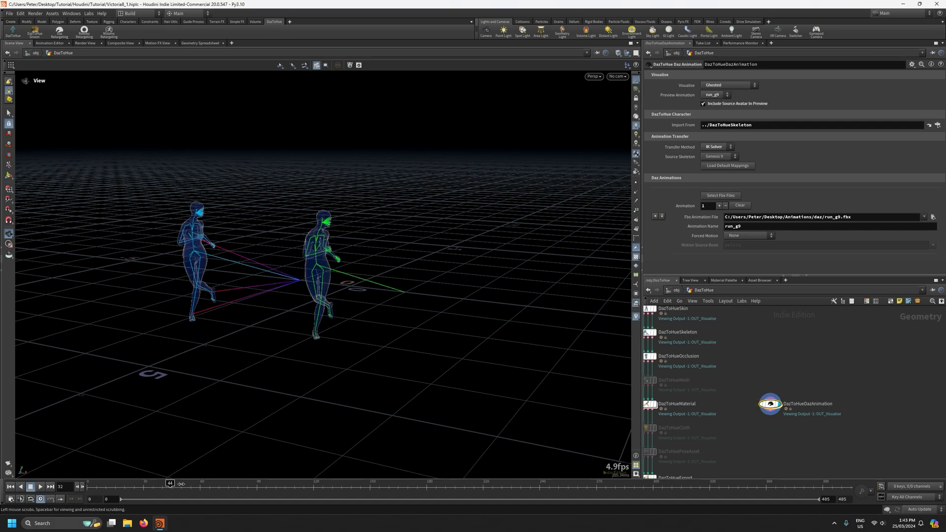
pyautogui.moveTo(199, 485); pyautogui.dragTo(132, 489)
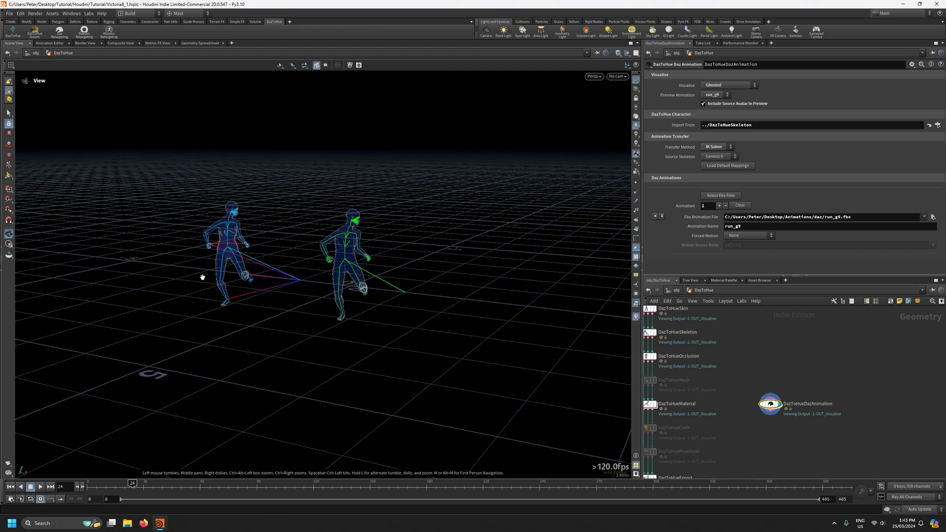
pyautogui.moveTo(140, 487)
pyautogui.mouseDown()
pyautogui.moveTo(167, 487)
pyautogui.moveTo(155, 486)
pyautogui.mouseUp()
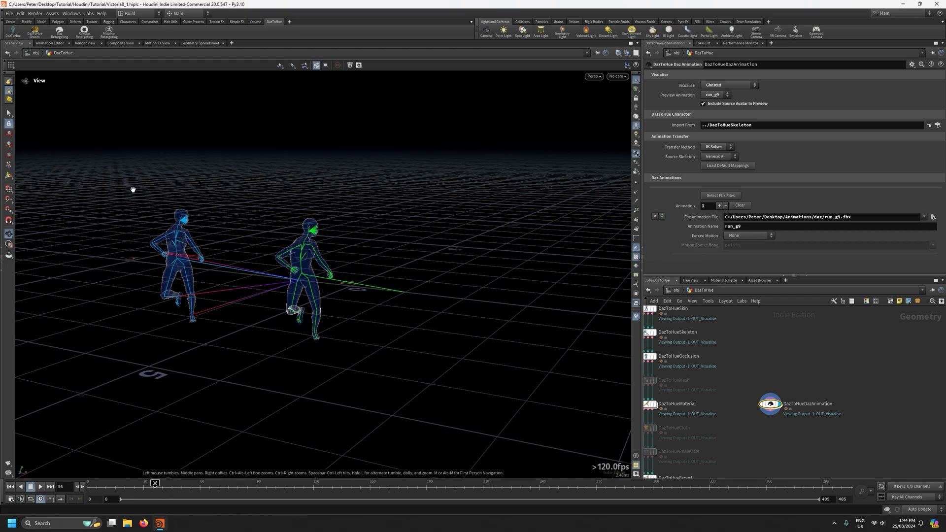
pyautogui.moveTo(239, 341); pyautogui.dragTo(300, 355)
pyautogui.moveTo(265, 326); pyautogui.dragTo(291, 271, button='right')
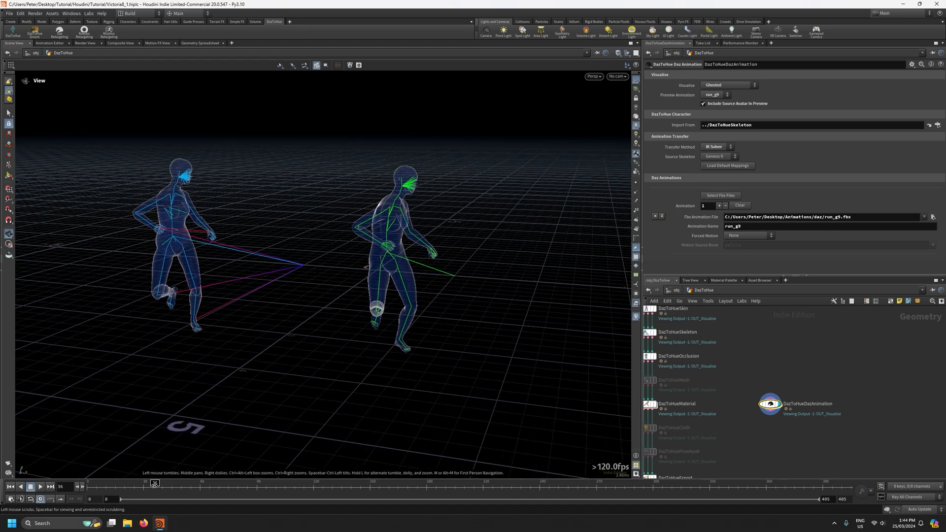
pyautogui.moveTo(154, 484); pyautogui.dragTo(147, 484)
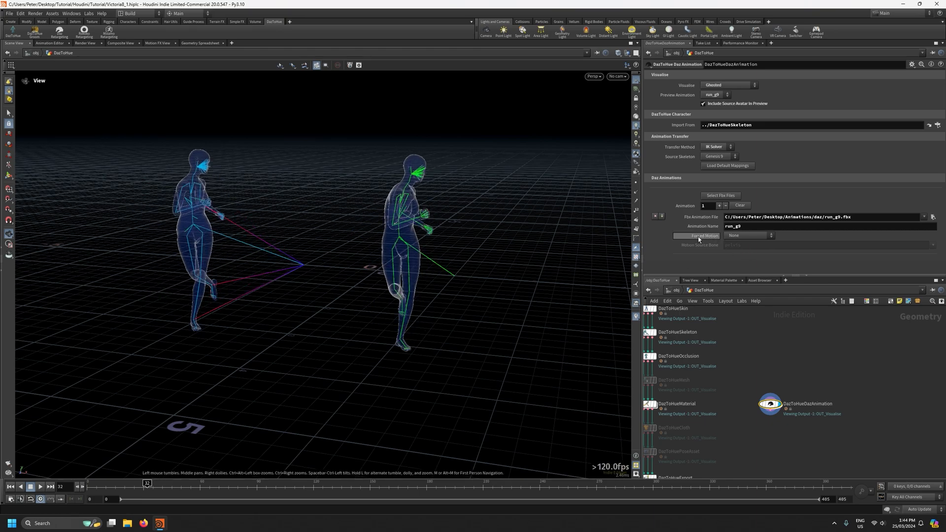
# Set the forced motion of run_g9 to Force Root Motion and scrub the timeline to check the root movement
pyautogui.click(731, 235)
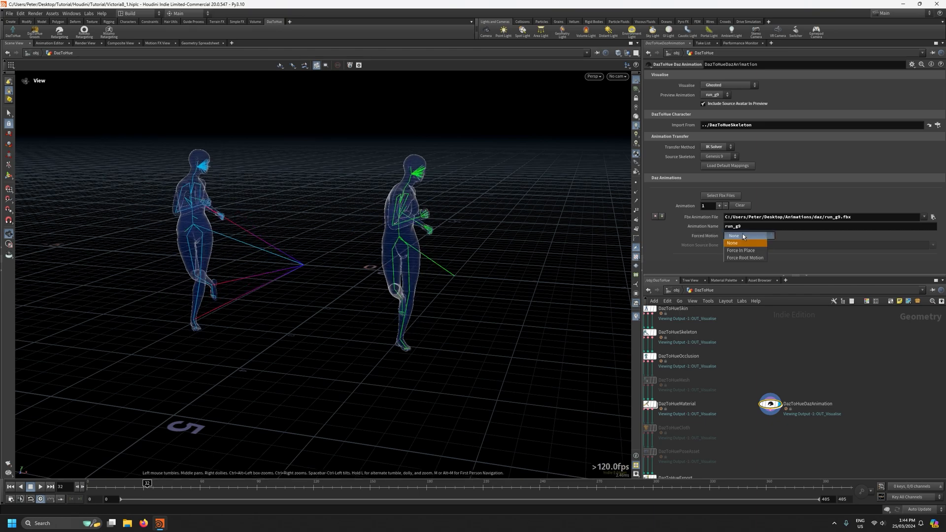
pyautogui.click(742, 258)
pyautogui.moveTo(148, 486)
pyautogui.mouseDown()
pyautogui.moveTo(89, 485)
pyautogui.moveTo(192, 491)
pyautogui.moveTo(82, 486)
pyautogui.moveTo(169, 497)
pyautogui.moveTo(149, 500)
pyautogui.mouseUp()
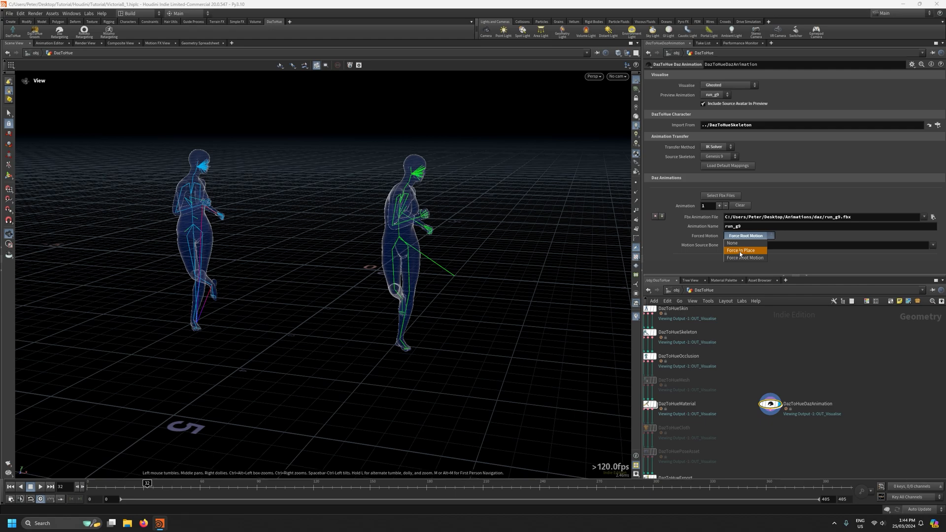
# Set the forced motion of run_g9 to Force In Place, scrub through the run and return to frame 0
pyautogui.click(741, 251)
pyautogui.moveTo(147, 483)
pyautogui.mouseDown()
pyautogui.moveTo(88, 484)
pyautogui.moveTo(327, 486)
pyautogui.mouseUp()
pyautogui.moveTo(228, 487); pyautogui.dragTo(88, 486)
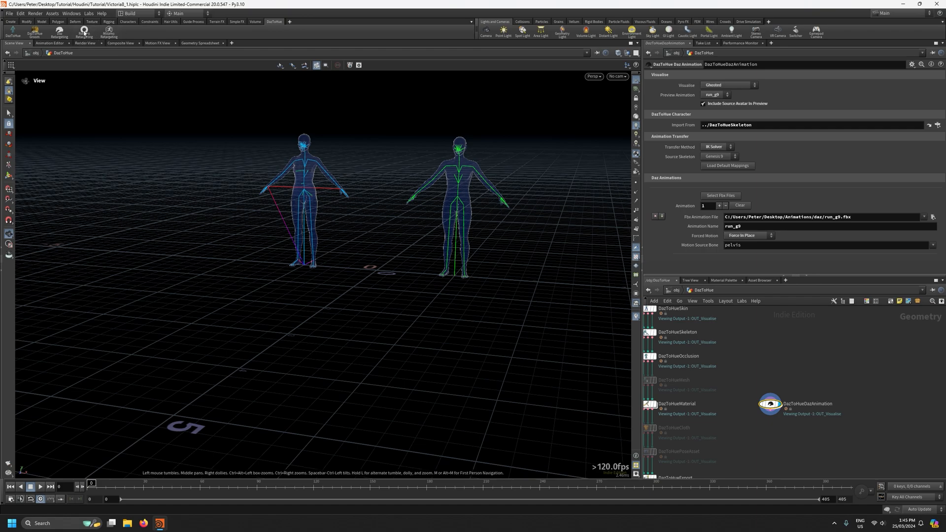
# Add Rokoko and Mixamo retargeting nodes to the network and line them up beside the Daz animation node
pyautogui.click(109, 34)
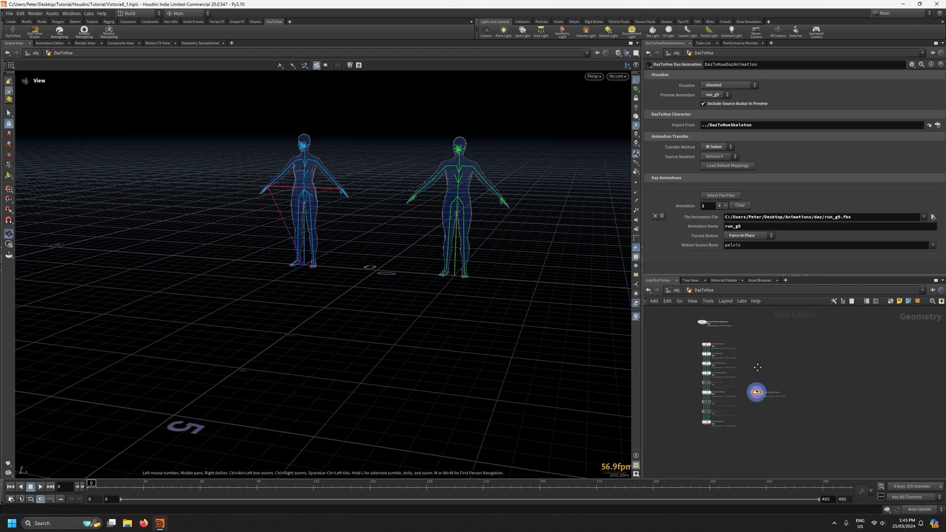
pyautogui.scroll(1, 694, 352)
pyautogui.moveTo(676, 322); pyautogui.dragTo(886, 424)
pyautogui.moveTo(682, 326); pyautogui.dragTo(813, 427)
pyautogui.moveTo(897, 425); pyautogui.dragTo(859, 426)
pyautogui.scroll(4, 805, 446)
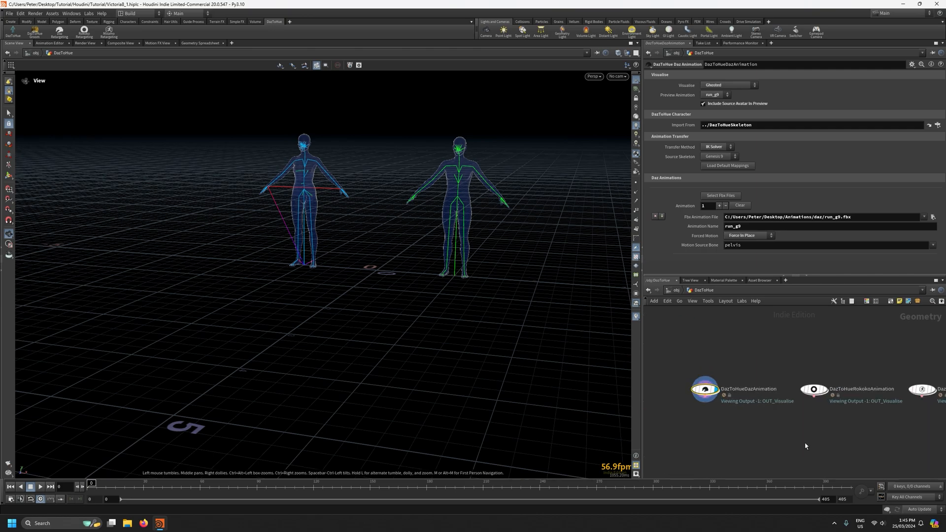
# Display the Rokoko animation node and link the DazToHueSkeleton node as its character import source
pyautogui.click(824, 391)
pyautogui.click(815, 388)
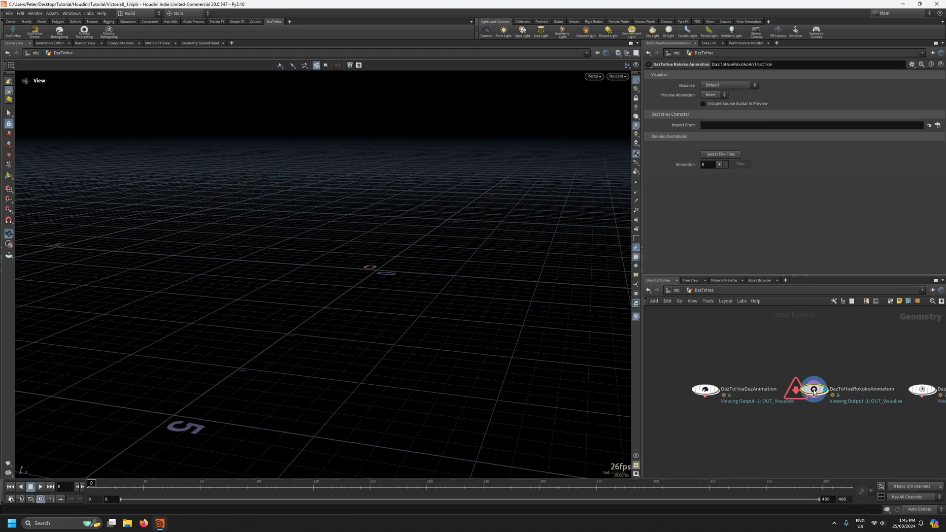
pyautogui.scroll(-1, 815, 386)
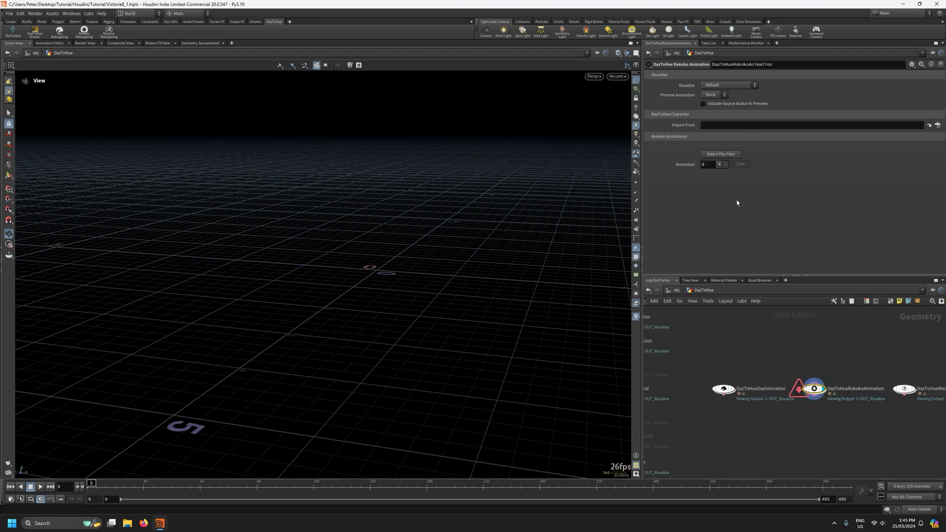
pyautogui.scroll(-3, 696, 387)
pyautogui.moveTo(711, 350); pyautogui.dragTo(740, 384, button='middle')
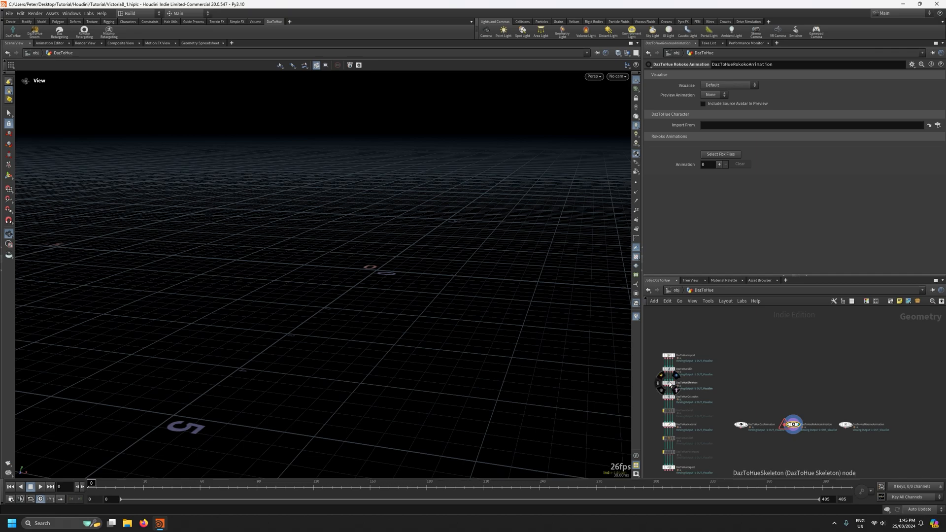
pyautogui.moveTo(669, 383); pyautogui.dragTo(727, 127)
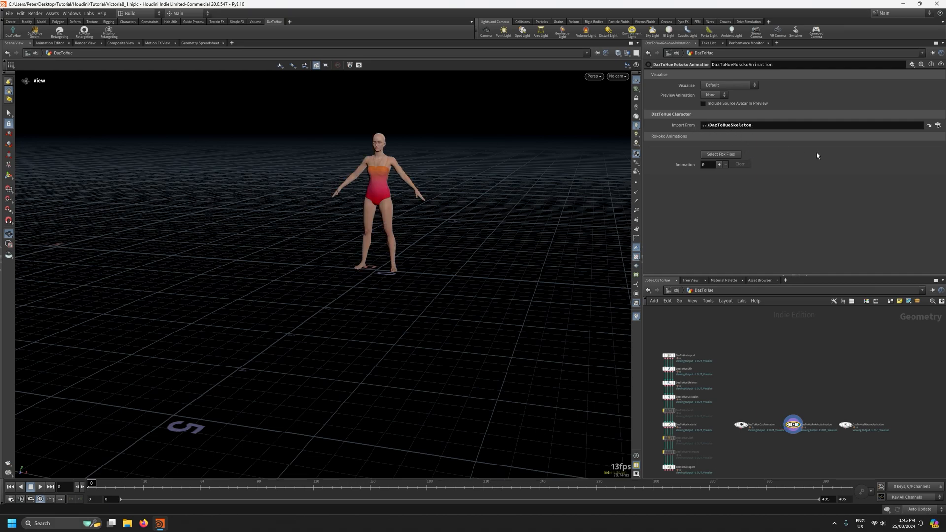
# Load Idle_With_Face.fbx and Sneaking.fbx from the rokoko/Mocaps folder into the Rokoko animation node
pyautogui.click(717, 156)
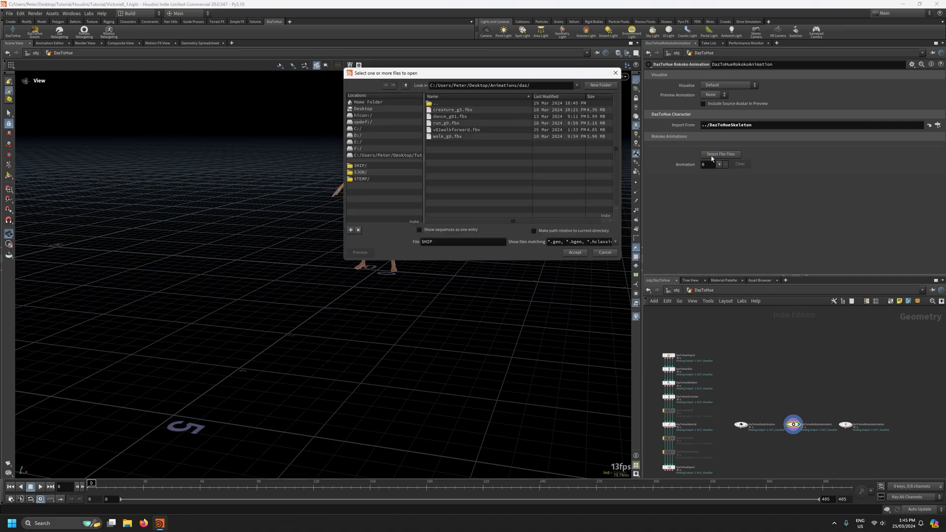
pyautogui.doubleClick(469, 105)
pyautogui.doubleClick(456, 122)
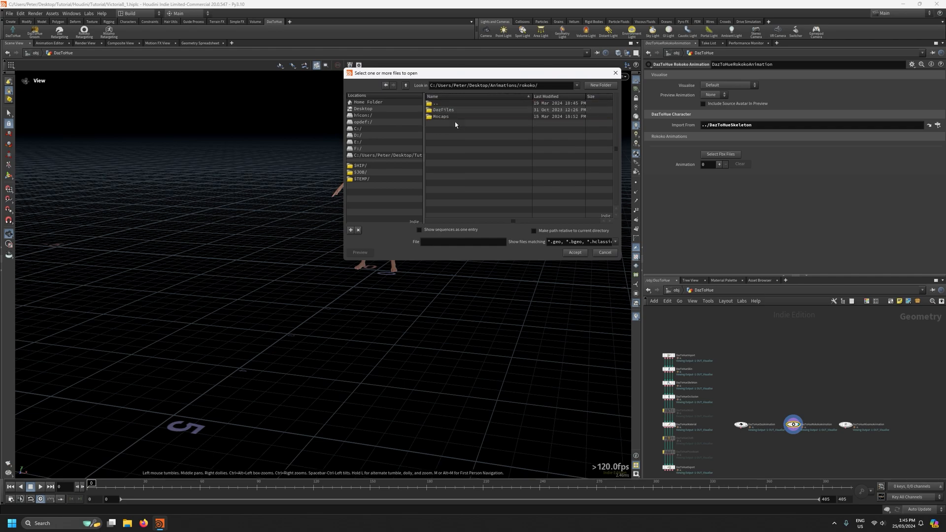
pyautogui.doubleClick(456, 123)
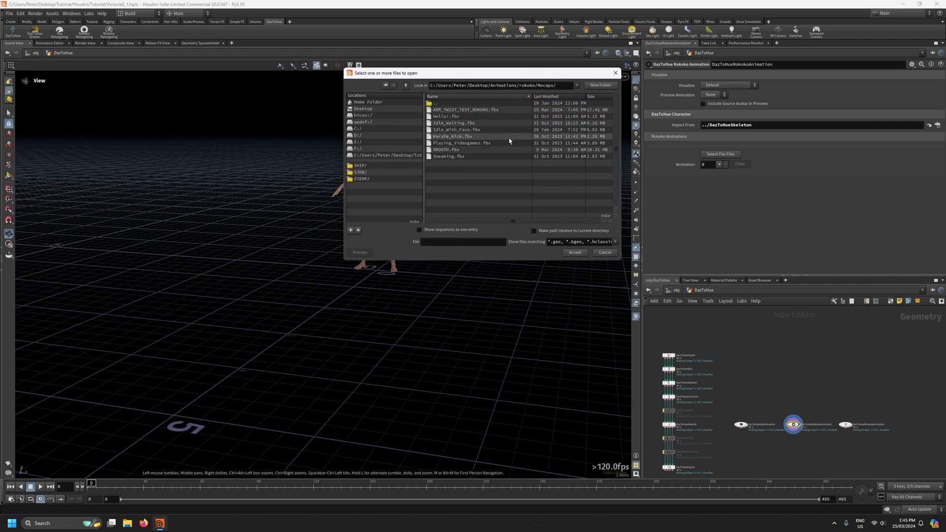
pyautogui.click(461, 129)
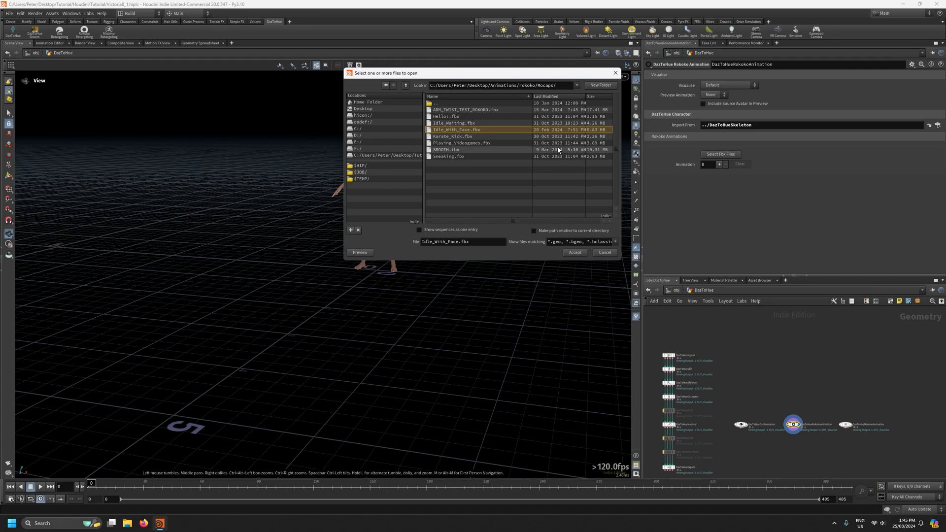
pyautogui.keyDown('ctrl'); pyautogui.click(522, 156); pyautogui.keyUp('ctrl')
pyautogui.click(576, 251)
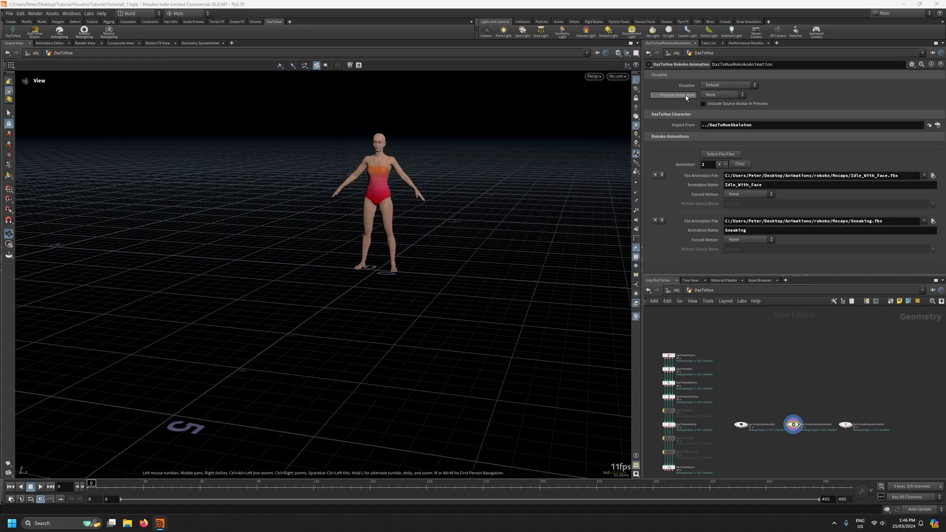
# Preview Idle_With_Face with the source avatar included, scrubbing to frame 169 to compare both figures
pyautogui.click(721, 95)
pyautogui.click(724, 110)
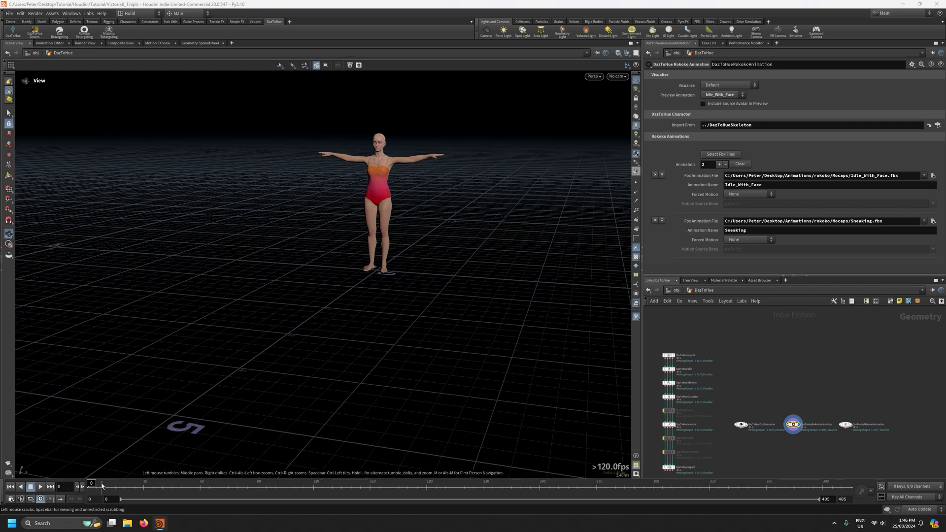
pyautogui.moveTo(94, 485); pyautogui.dragTo(370, 498)
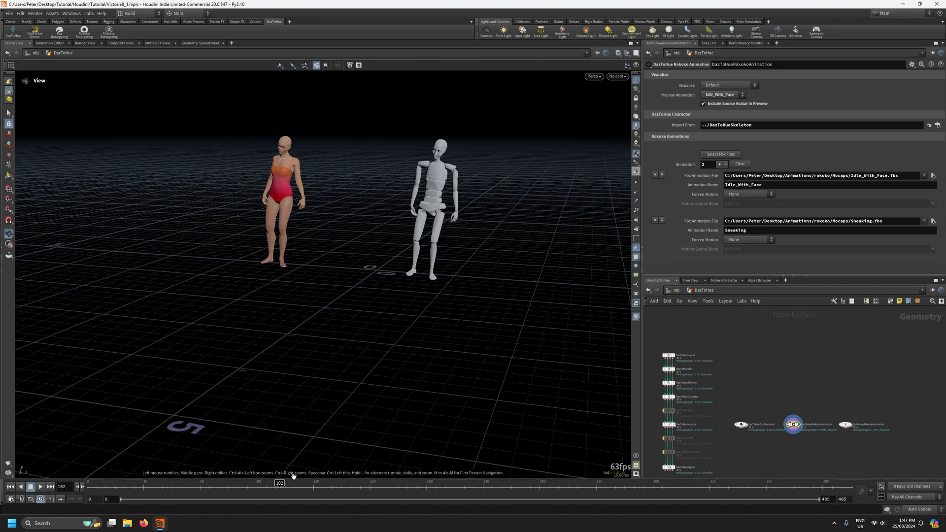
pyautogui.moveTo(145, 493); pyautogui.dragTo(252, 497)
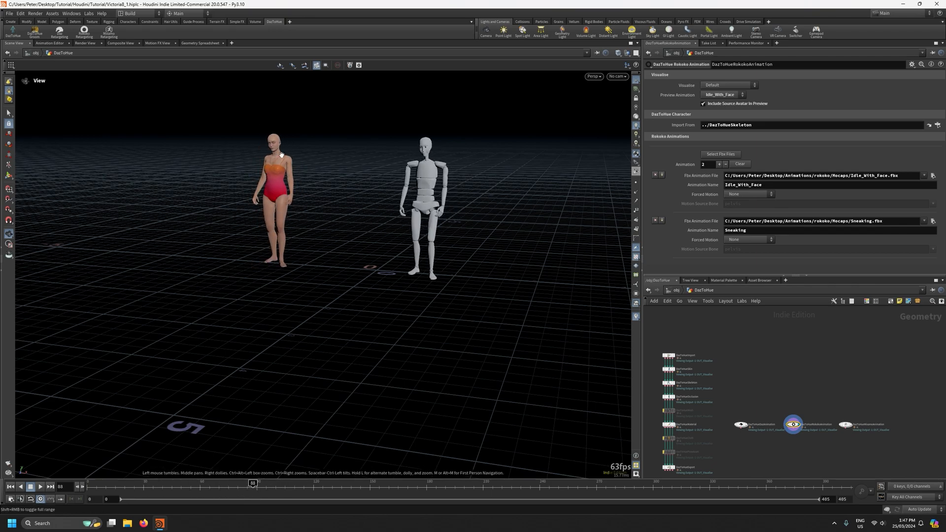
pyautogui.moveTo(266, 487); pyautogui.dragTo(405, 485)
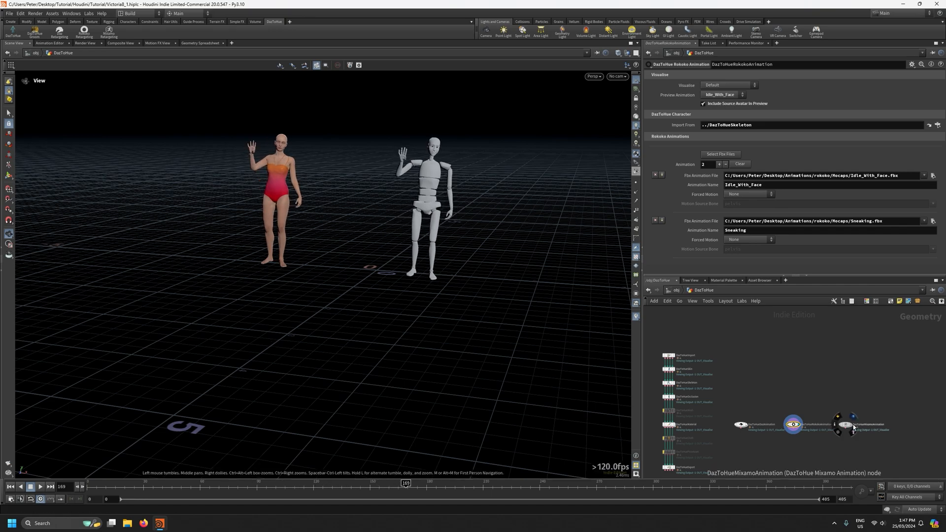
# Display the Mixamo animation node and link the DazToHueSkeleton node as its character import source
pyautogui.click(846, 425)
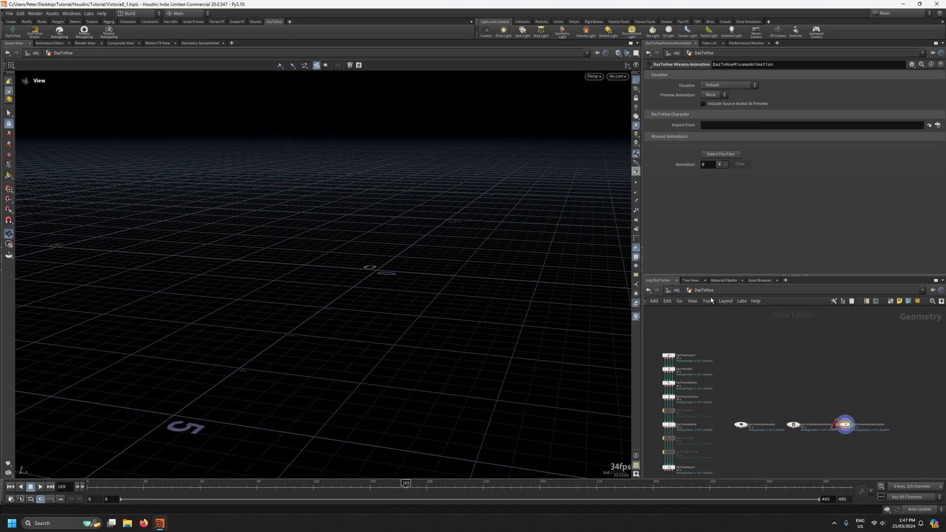
pyautogui.moveTo(676, 388); pyautogui.dragTo(726, 210)
pyautogui.moveTo(712, 127); pyautogui.dragTo(709, 126)
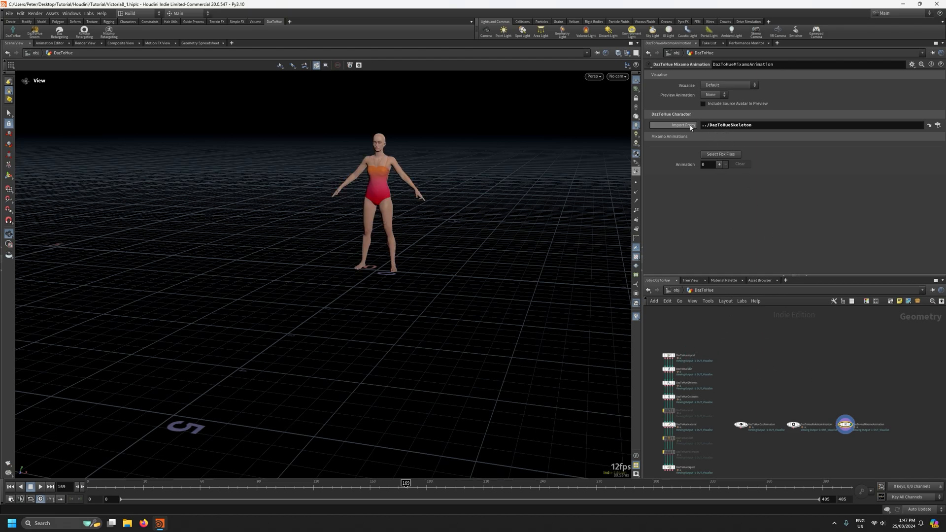
# Load Butterfly Twirl.fbx, Shooting Arrow.fbx and Standing Torch Light Torch.fbx from the Animations/mixamo folder into the Mixamo animation node
pyautogui.click(732, 153)
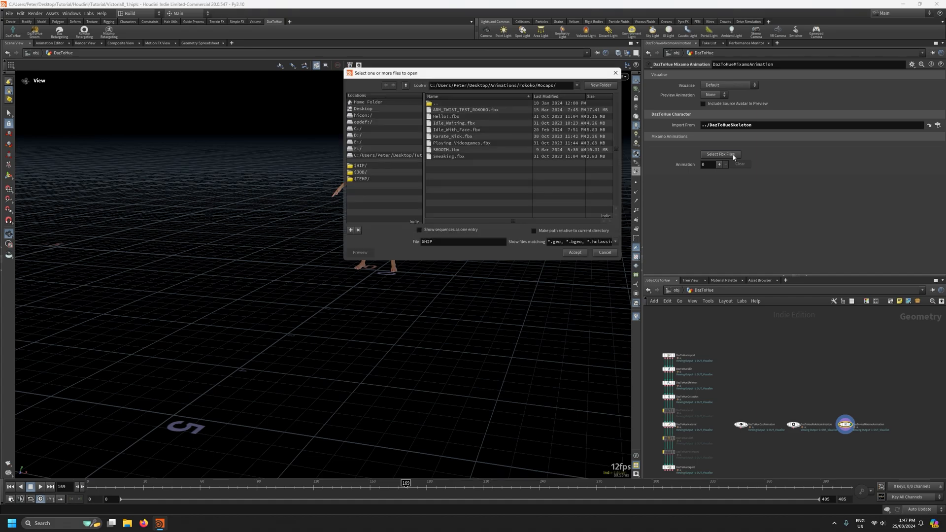
pyautogui.doubleClick(439, 103)
pyautogui.doubleClick(442, 104)
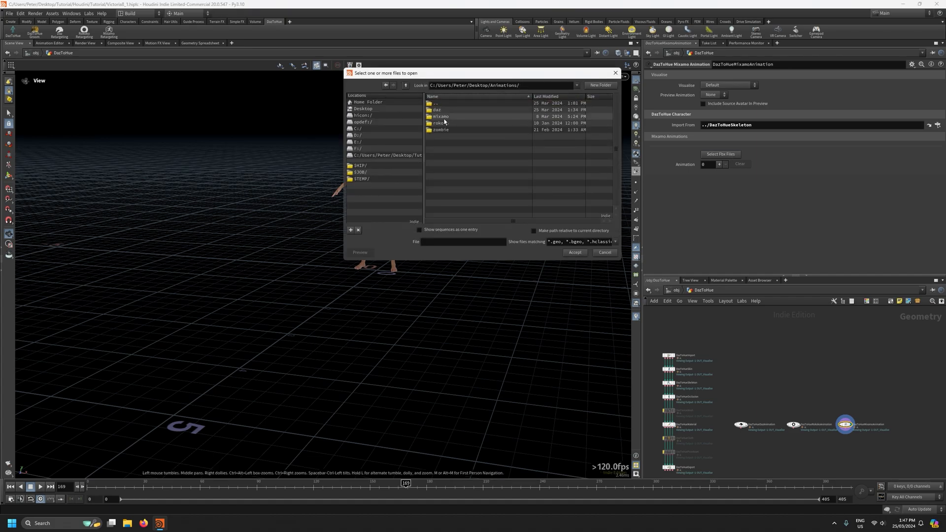
pyautogui.doubleClick(444, 117)
pyautogui.click(458, 143)
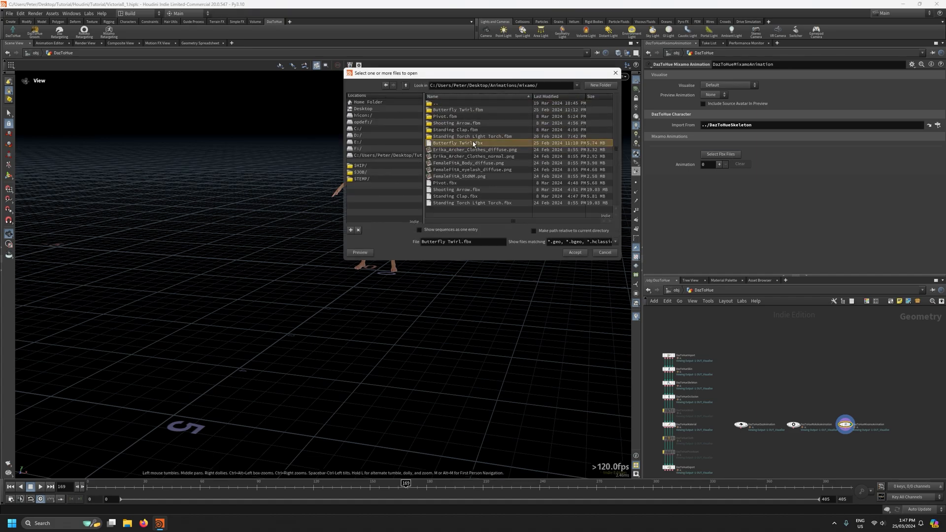
pyautogui.keyDown('ctrl'); pyautogui.click(476, 192); pyautogui.keyUp('ctrl')
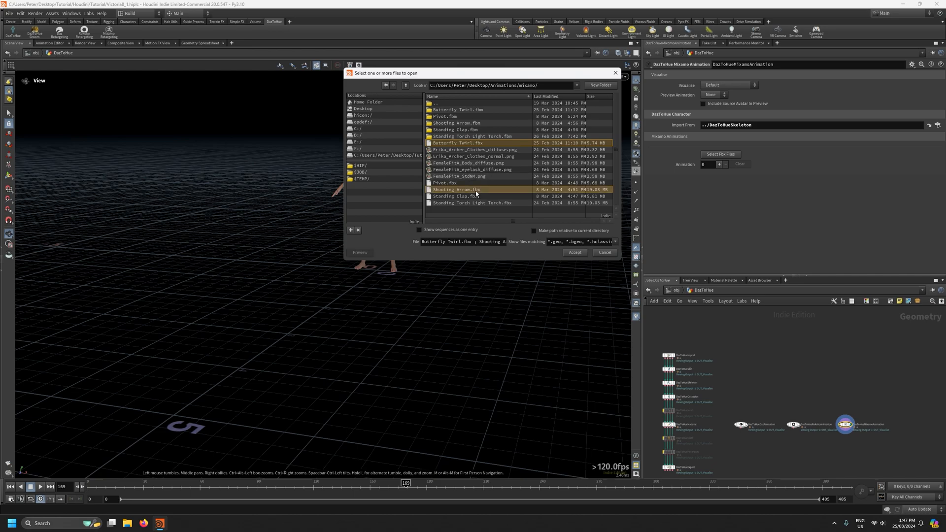
pyautogui.keyDown('ctrl'); pyautogui.click(483, 202); pyautogui.keyUp('ctrl')
pyautogui.click(575, 253)
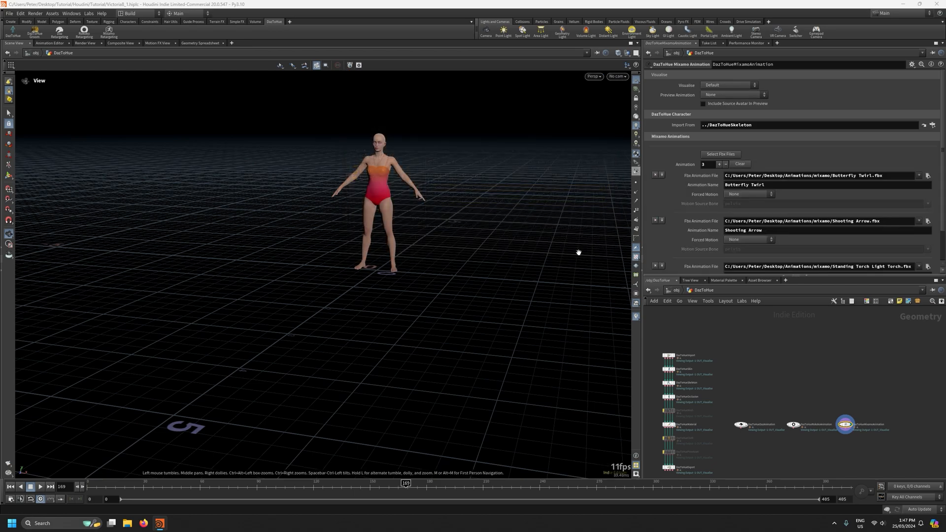
# Preview Butterfly Twirl with the source avatar included, scrubbing the timeline to frame 46 to compare both figures
pyautogui.click(728, 95)
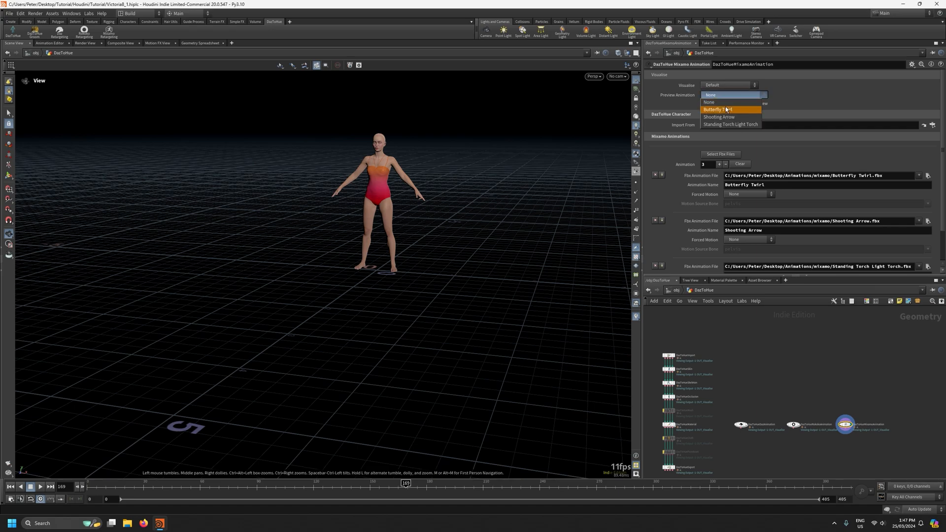
pyautogui.click(725, 106)
pyautogui.moveTo(89, 485); pyautogui.dragTo(204, 493)
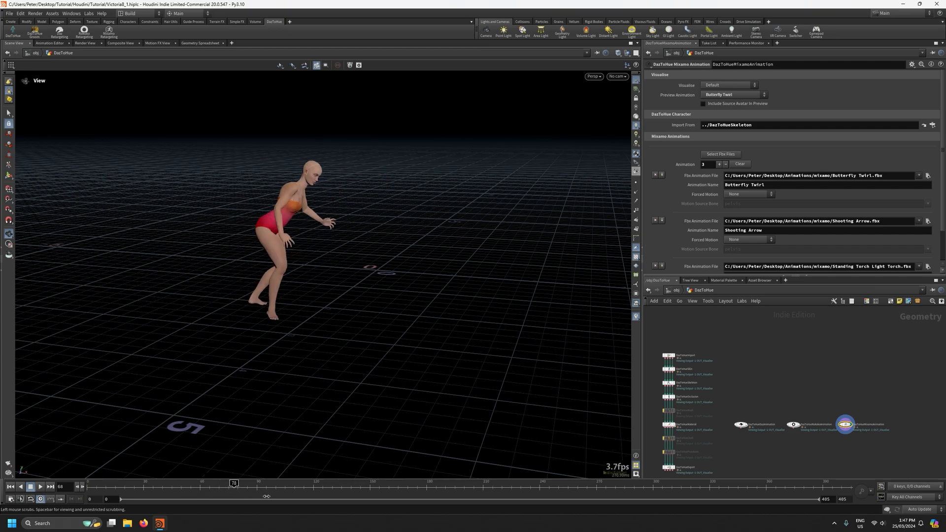
pyautogui.click(730, 105)
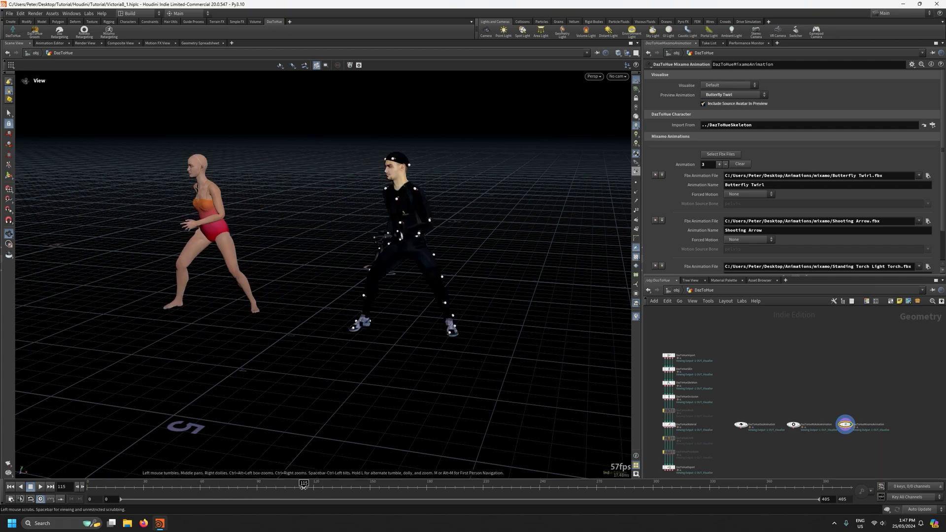
pyautogui.moveTo(257, 485); pyautogui.dragTo(173, 495)
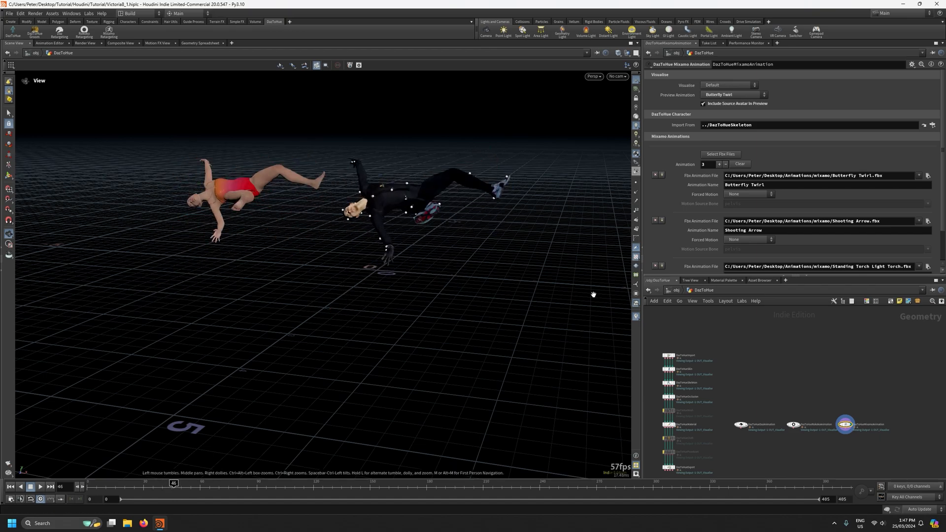
# Switch the Mixamo node's visualisation to Ghosted and scrub to frame 52 to inspect both skeletons
pyautogui.click(728, 85)
pyautogui.click(724, 95)
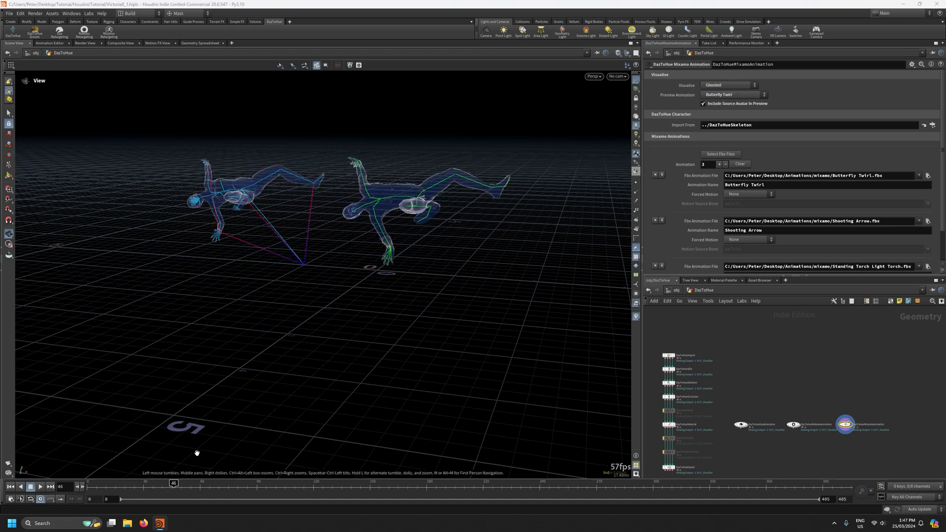
pyautogui.moveTo(175, 484); pyautogui.dragTo(196, 487)
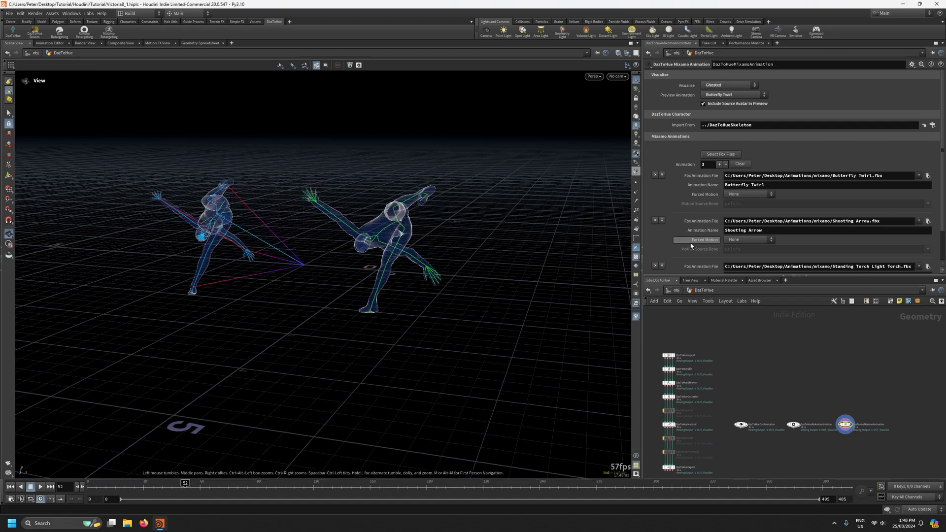
# Set Butterfly Twirl's forced motion to Force Root Motion and scrub back through the animation to check the root bone
pyautogui.scroll(-2, 690, 244)
pyautogui.scroll(-1, 691, 243)
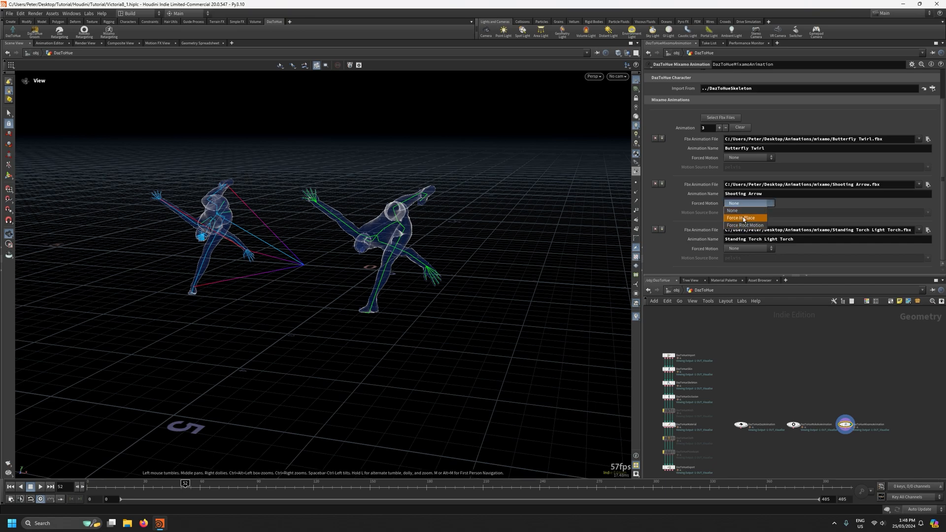
pyautogui.click(673, 217)
pyautogui.click(745, 158)
pyautogui.click(744, 180)
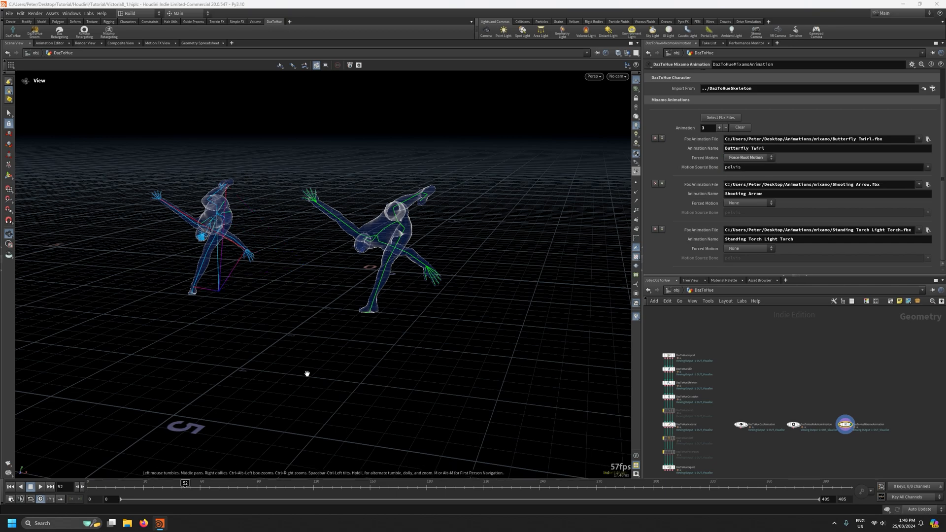
pyautogui.moveTo(185, 483); pyautogui.dragTo(127, 486)
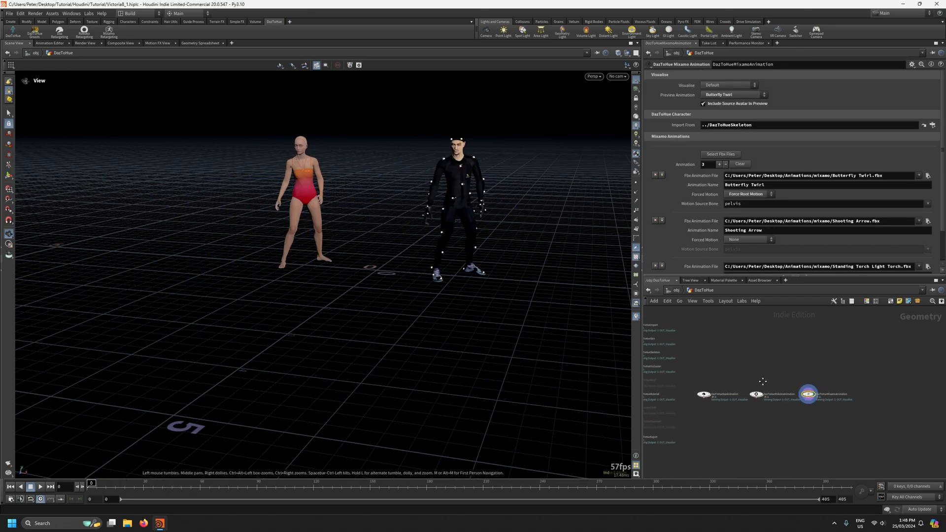
# Display the Rokoko animation node again and scrub its Idle_With_Face preview to the raised-hand pose at frame 156
pyautogui.moveTo(763, 379); pyautogui.dragTo(793, 392, button='middle')
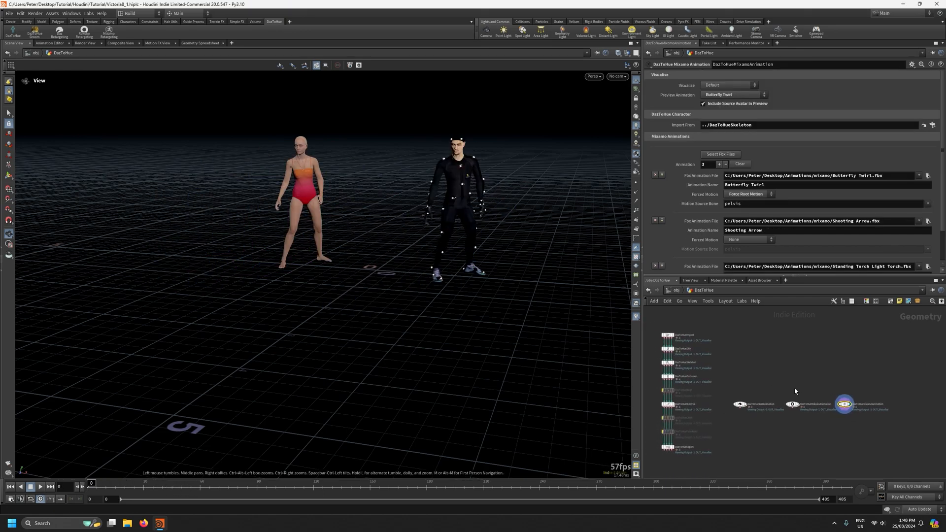
pyautogui.scroll(3, 794, 394)
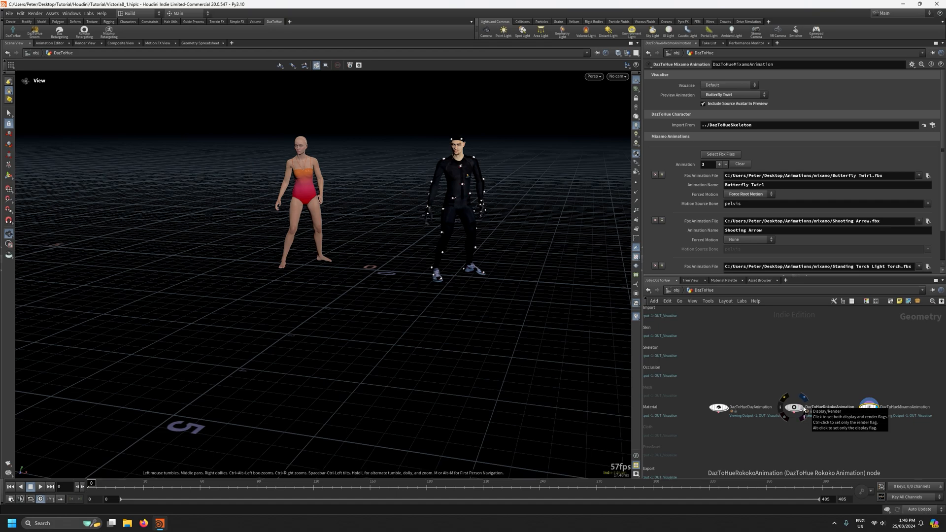
pyautogui.click(798, 405)
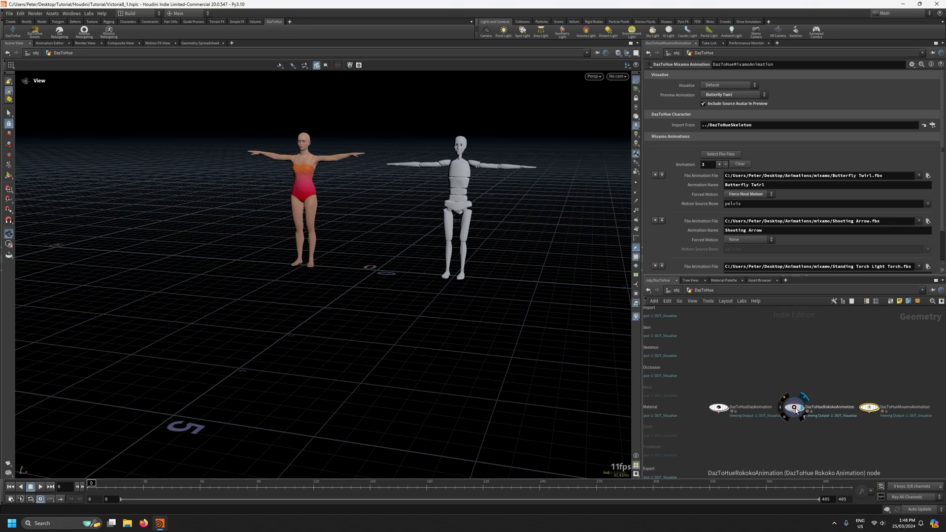
pyautogui.moveTo(91, 487); pyautogui.dragTo(389, 476)
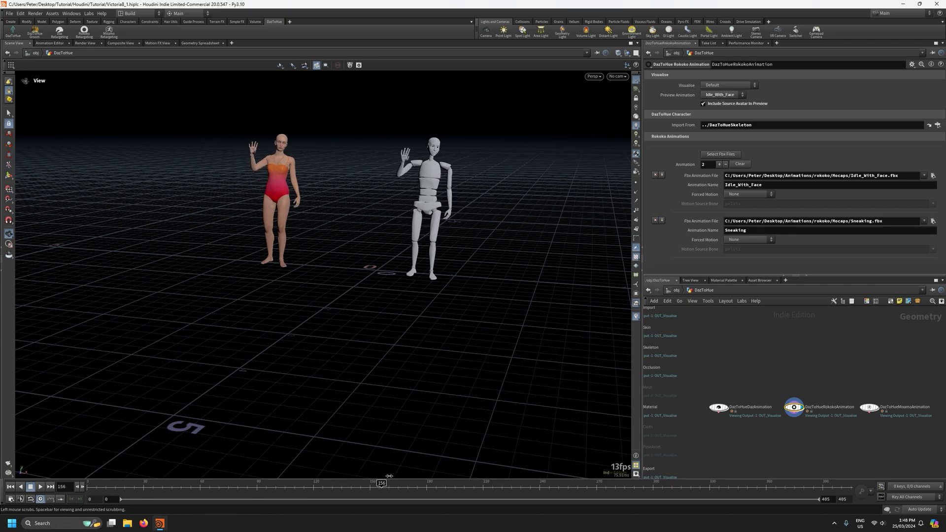
# Examine the character's raised arm and hand from the side, comparing the pose with the source avatar
pyautogui.moveTo(301, 190); pyautogui.dragTo(301, 348)
pyautogui.scroll(5, 301, 347)
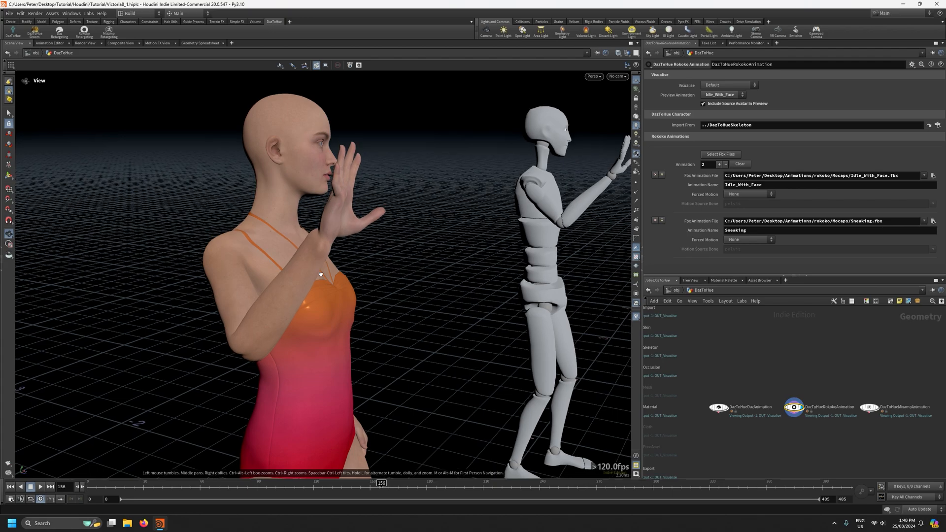
pyautogui.moveTo(358, 286); pyautogui.dragTo(377, 256)
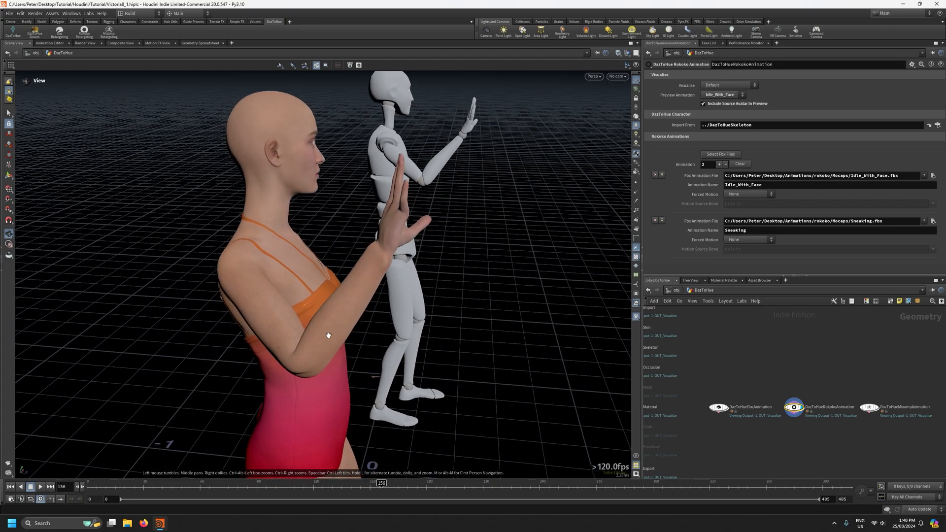
pyautogui.moveTo(370, 314); pyautogui.dragTo(404, 324)
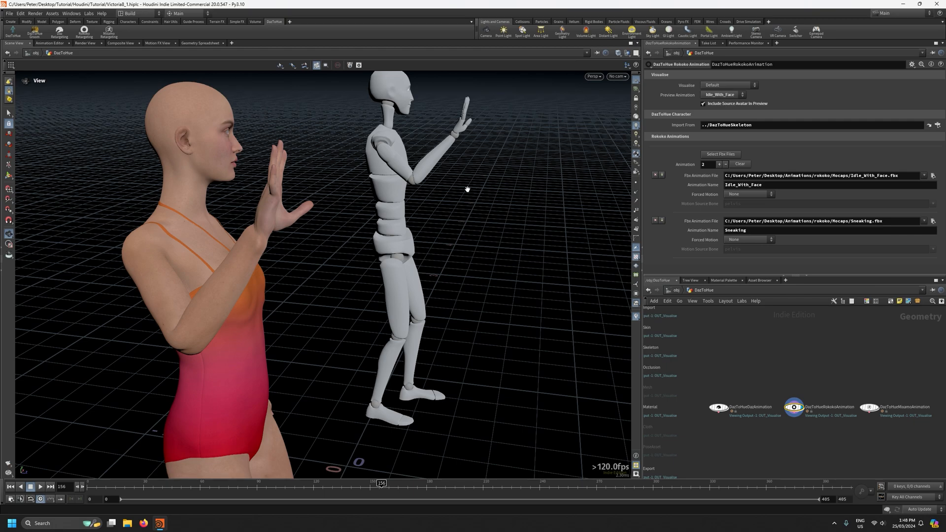
pyautogui.moveTo(467, 189); pyautogui.dragTo(473, 190)
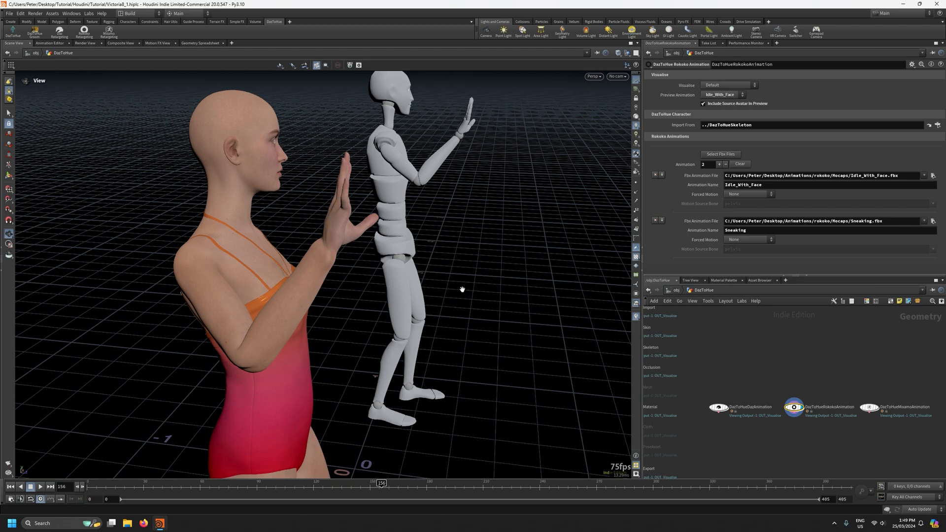
# Examine the character's raised palm and fingers up close from the front
pyautogui.moveTo(462, 289); pyautogui.dragTo(513, 383, button='right')
pyautogui.moveTo(484, 322); pyautogui.dragTo(370, 322)
pyautogui.moveTo(264, 295); pyautogui.dragTo(369, 400, button='middle')
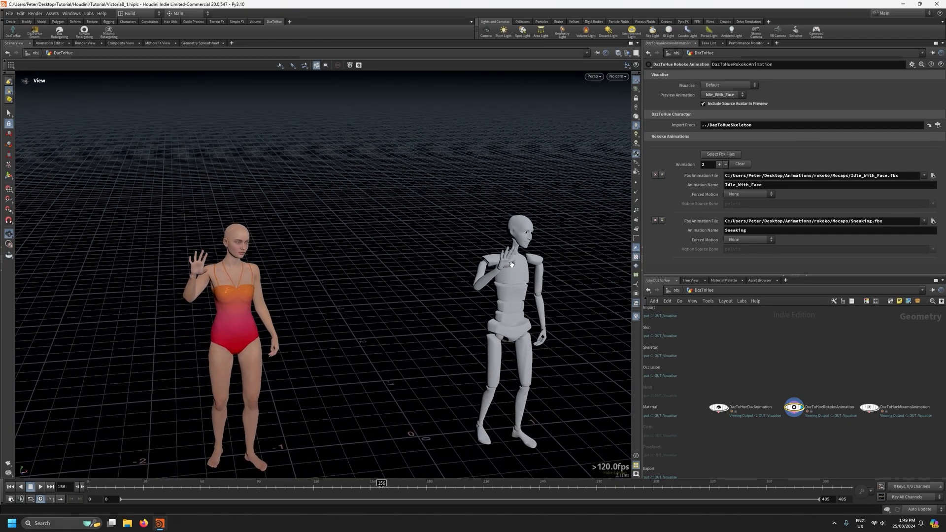
pyautogui.moveTo(389, 312); pyautogui.dragTo(494, 253)
pyautogui.moveTo(192, 251); pyautogui.dragTo(177, 96, button='right')
pyautogui.moveTo(195, 236); pyautogui.dragTo(185, 157, button='right')
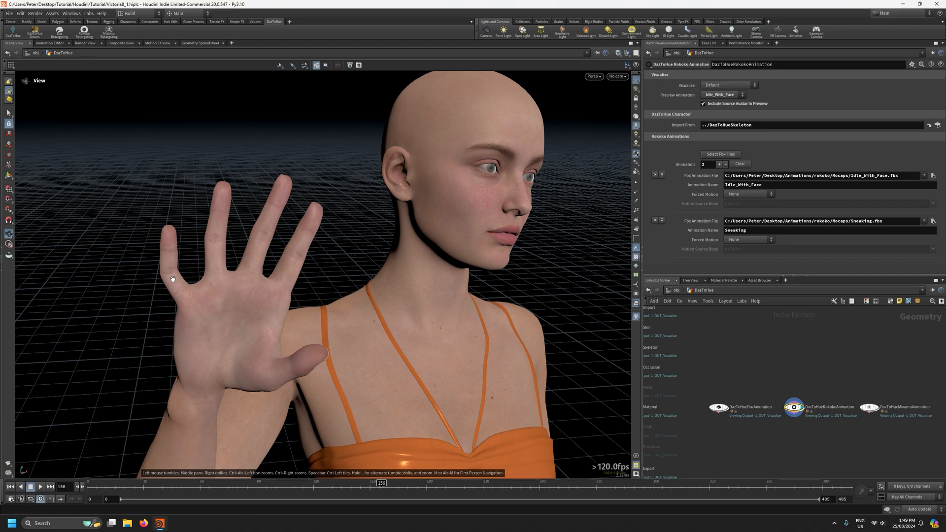
pyautogui.scroll(1, 135, 328)
pyautogui.scroll(1, 136, 327)
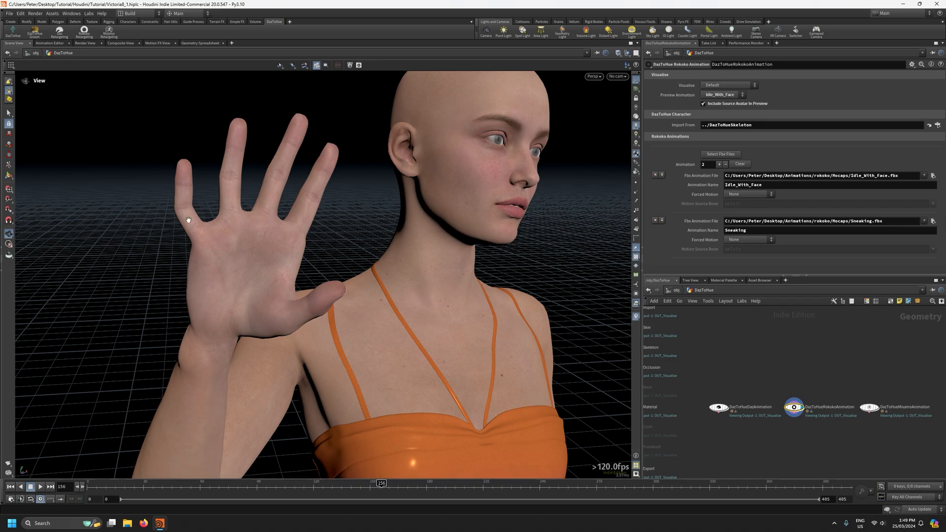
pyautogui.scroll(-5, 187, 203)
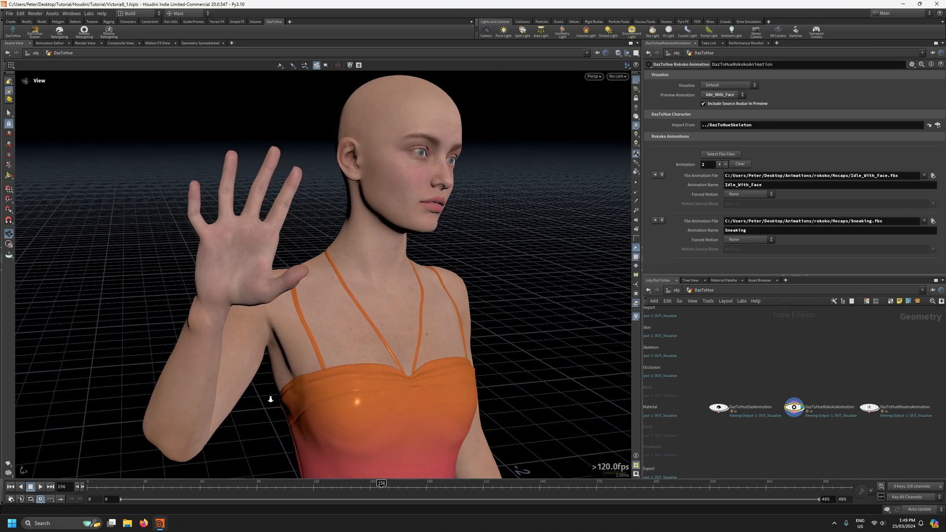
# Examine the source avatar's raised hand up close and compare its finger pose with the character's hand
pyautogui.moveTo(367, 316); pyautogui.dragTo(99, 308, button='middle')
pyautogui.moveTo(394, 266); pyautogui.dragTo(302, 291, button='middle')
pyautogui.moveTo(439, 296); pyautogui.dragTo(368, 248)
pyautogui.scroll(8, 392, 265)
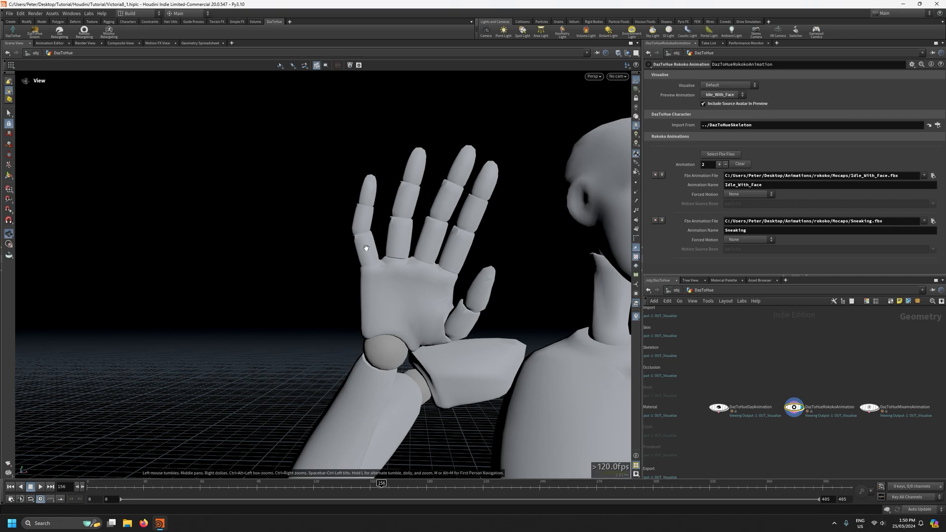
pyautogui.moveTo(363, 233); pyautogui.dragTo(358, 314, button='right')
pyautogui.moveTo(371, 258); pyautogui.dragTo(374, 311)
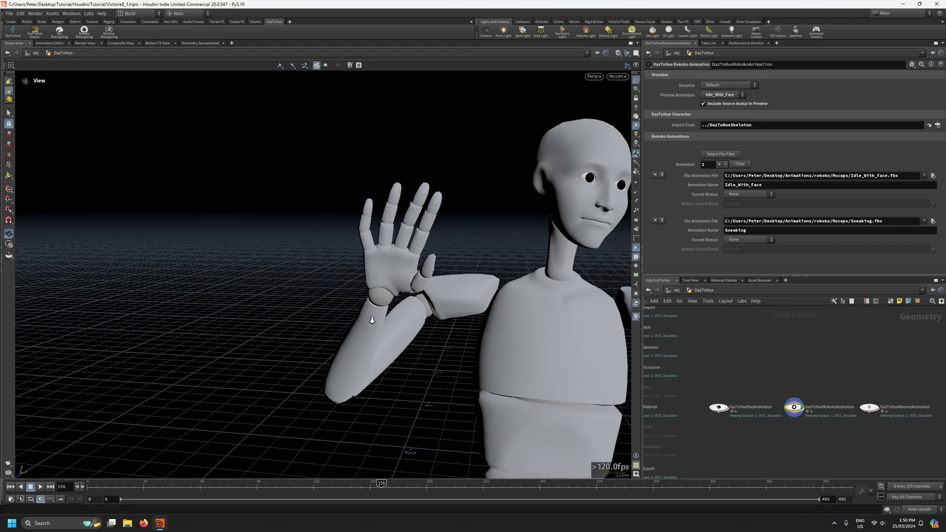
pyautogui.scroll(-3, 374, 311)
pyautogui.scroll(-5, 362, 306)
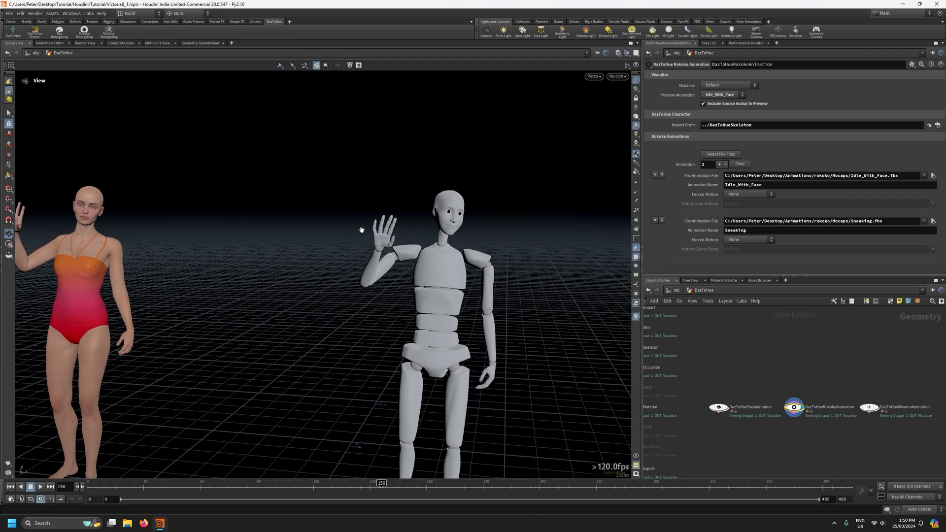
pyautogui.moveTo(251, 254); pyautogui.dragTo(327, 267, button='middle')
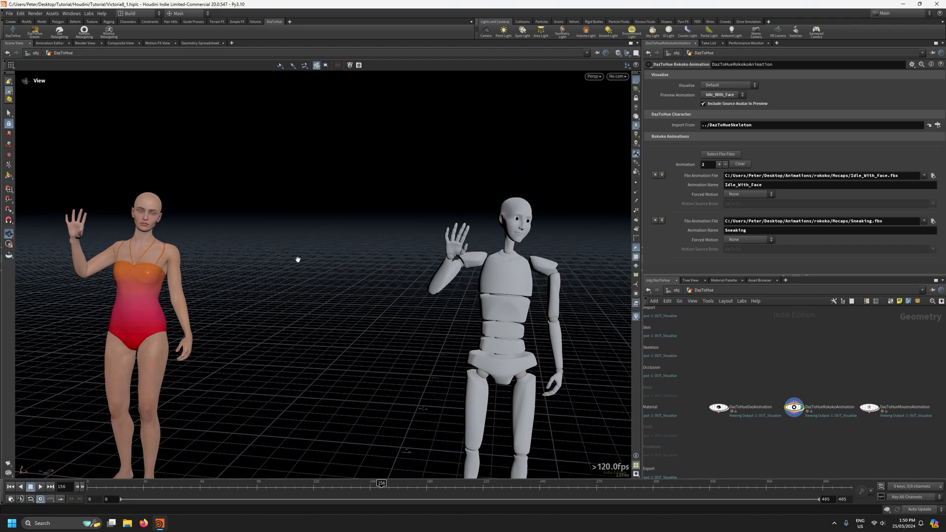
pyautogui.scroll(10, 449, 236)
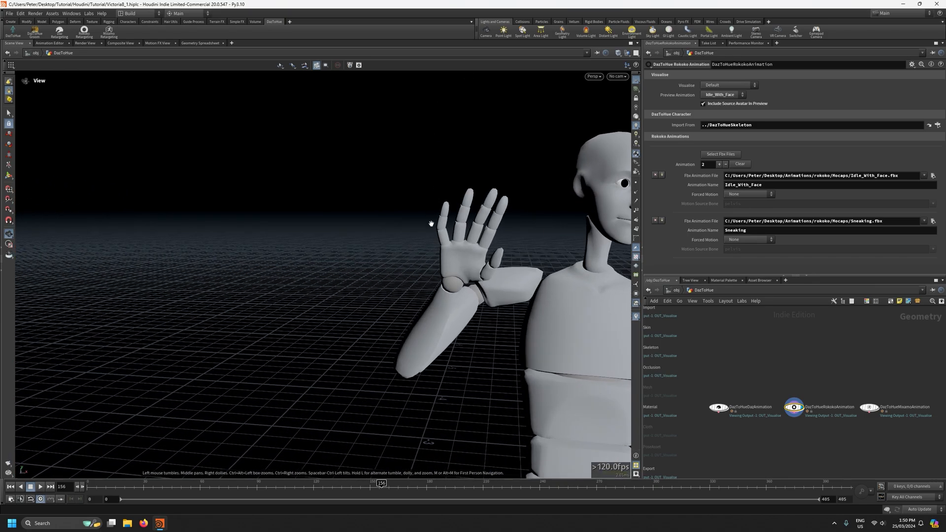
pyautogui.moveTo(464, 257); pyautogui.dragTo(463, 252)
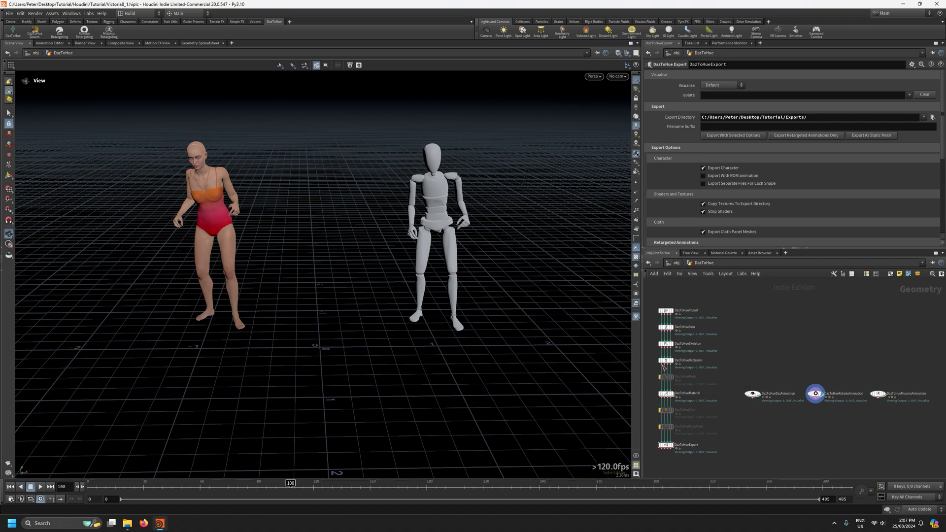
# Review the DazToHueSkeleton node's parameters alongside those of the Rokoko animation node
pyautogui.click(666, 343)
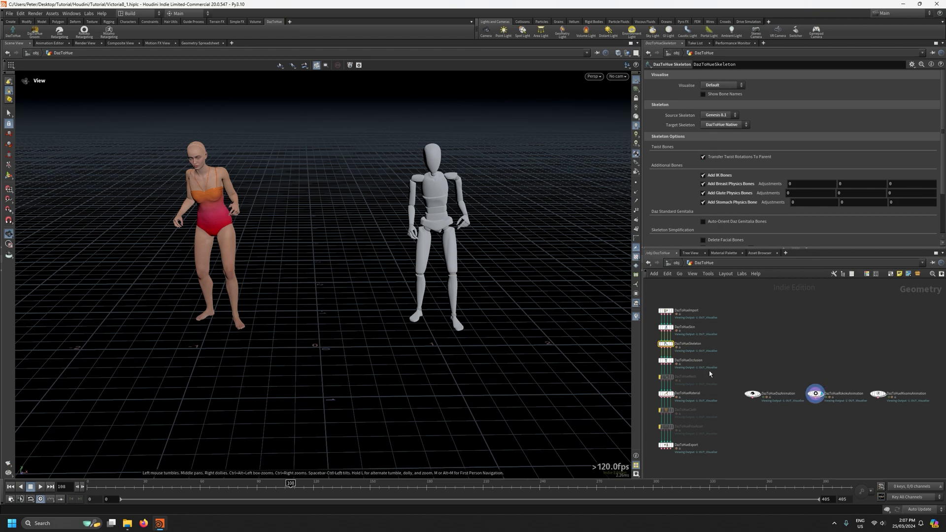
pyautogui.click(815, 394)
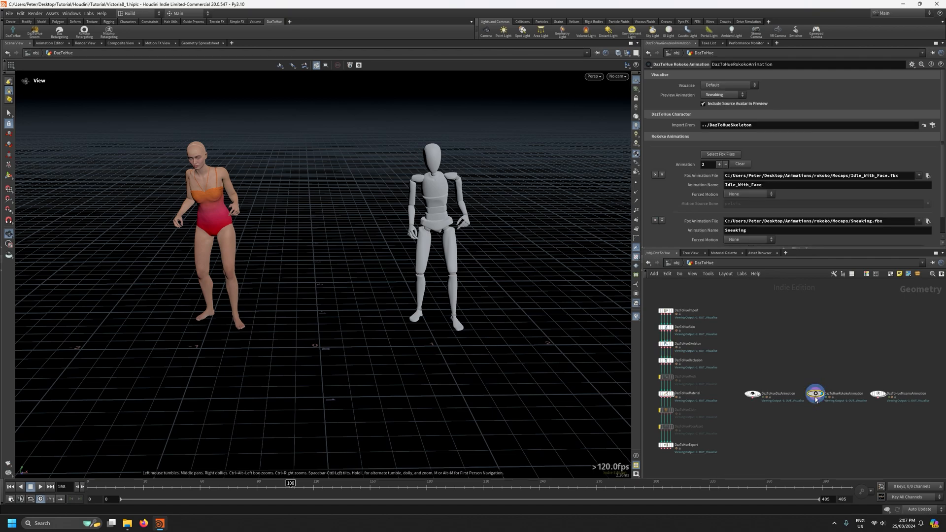
pyautogui.click(667, 344)
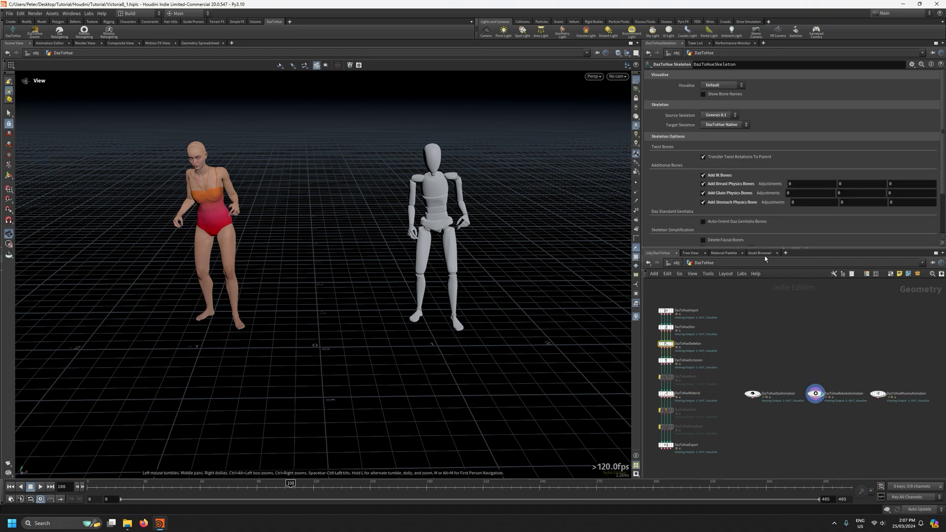
# Set the skeleton's target to UE5 Mannequin and compare its retargeted motion with the source avatar at different frames
pyautogui.click(722, 125)
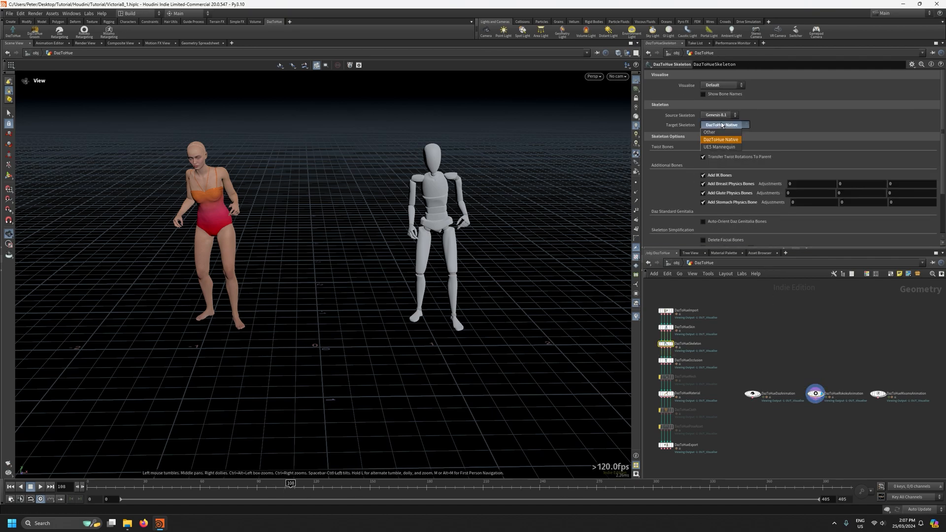
pyautogui.click(718, 147)
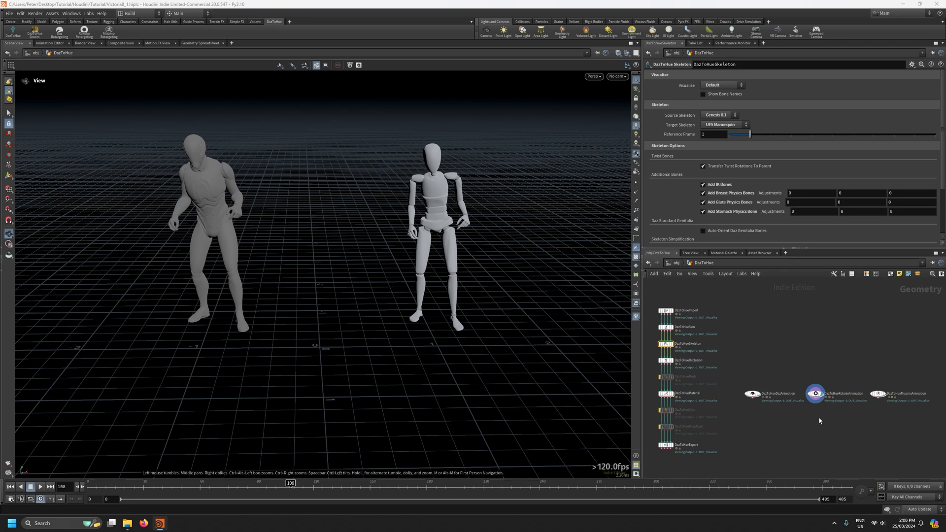
pyautogui.moveTo(669, 349)
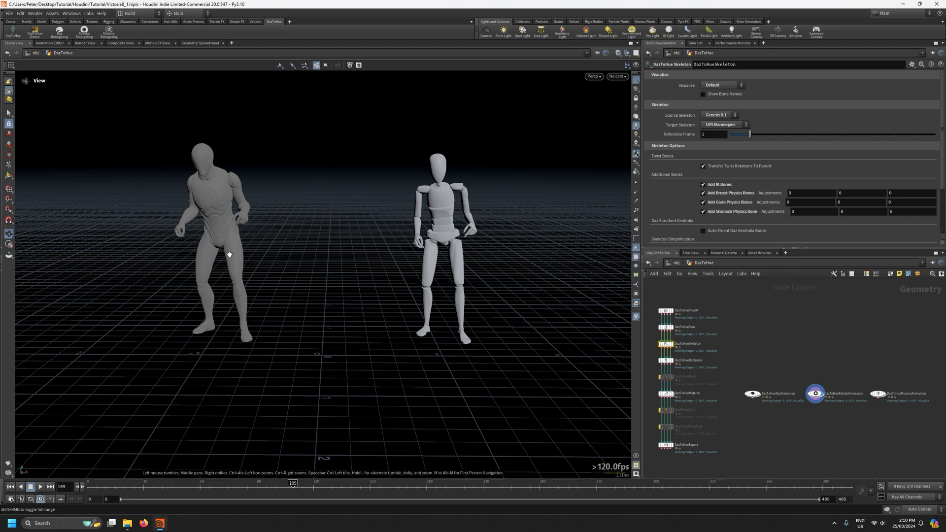
pyautogui.moveTo(274, 327); pyautogui.dragTo(248, 261)
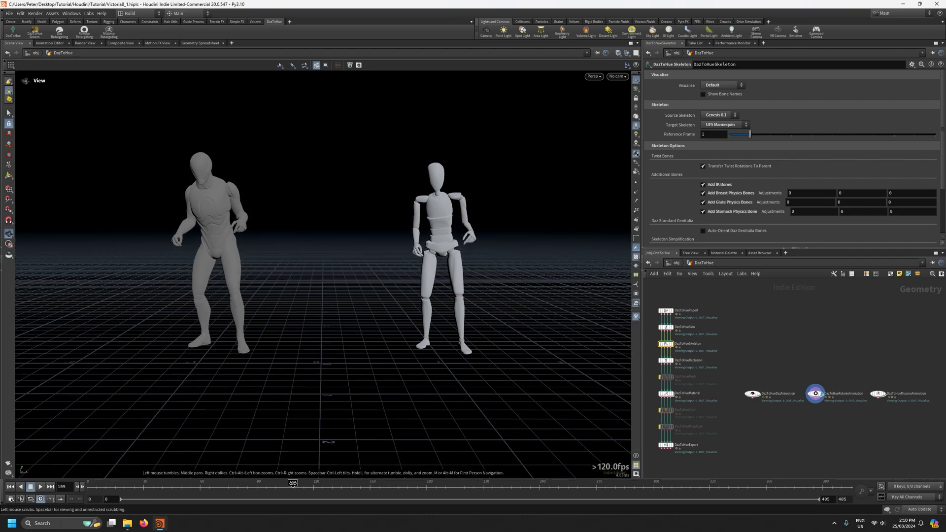
pyautogui.moveTo(292, 483); pyautogui.dragTo(184, 492)
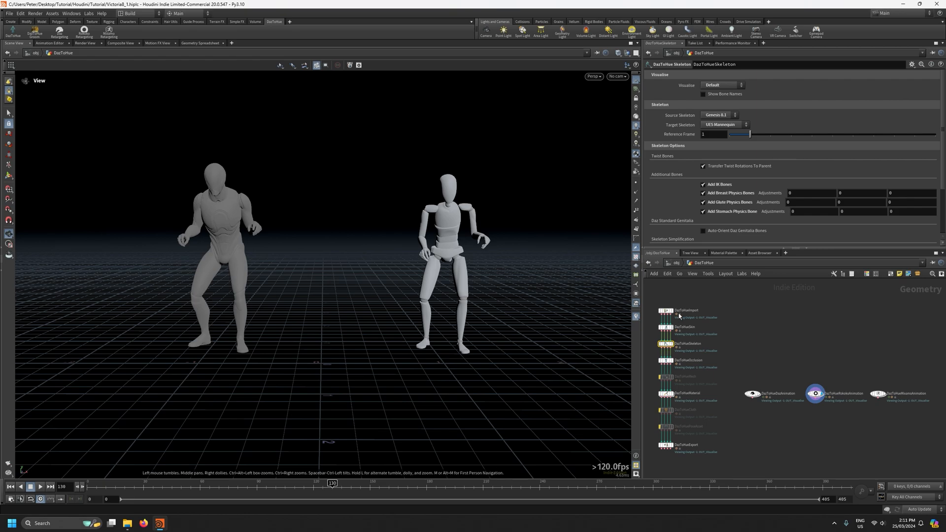
# Set the target skeleton to DazToHue Native and preview the retargeted character at frame 154
pyautogui.click(727, 127)
pyautogui.click(721, 124)
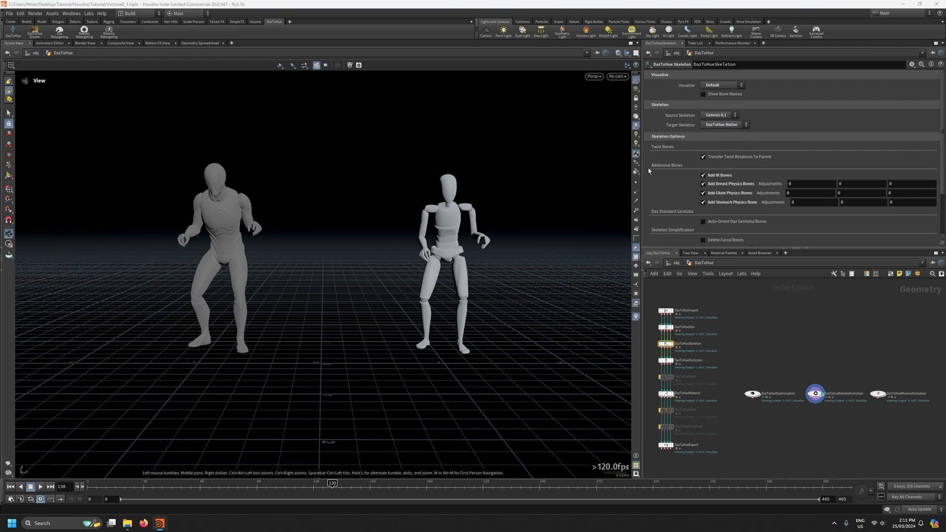
pyautogui.moveTo(325, 485); pyautogui.dragTo(377, 483)
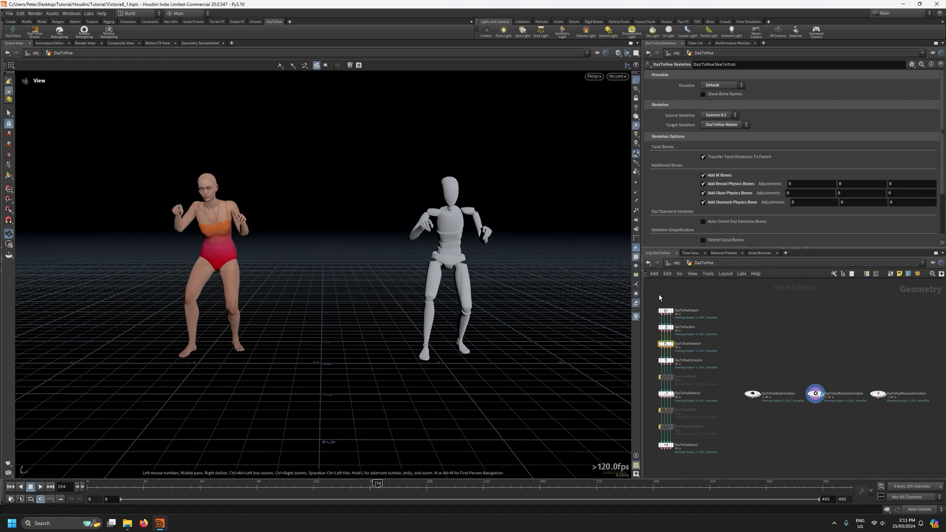
# Review the main DazToHue node chain and the parameters of the Daz, Rokoko and Mixamo animation nodes
pyautogui.moveTo(659, 291); pyautogui.dragTo(676, 466)
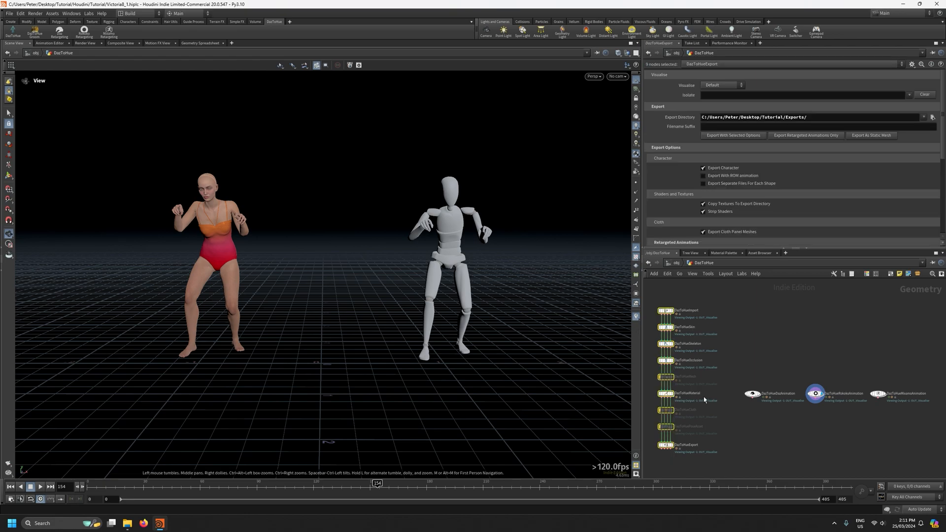
pyautogui.moveTo(743, 400); pyautogui.dragTo(882, 411)
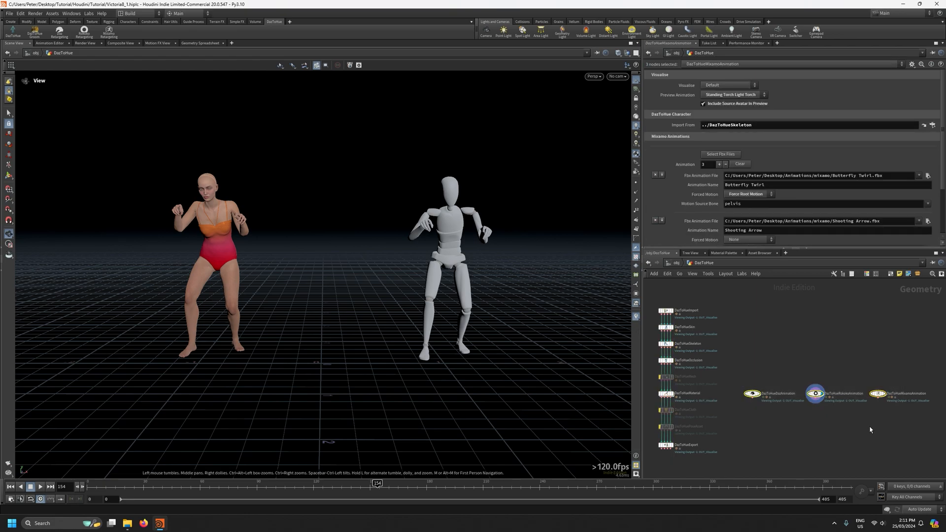
pyautogui.scroll(1, 867, 430)
pyautogui.moveTo(867, 430); pyautogui.dragTo(822, 435, button='middle')
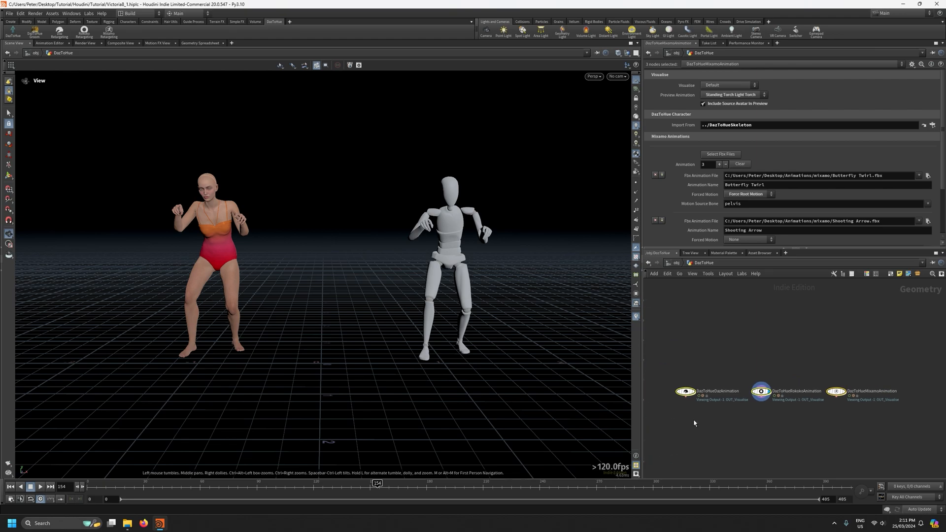
pyautogui.click(686, 392)
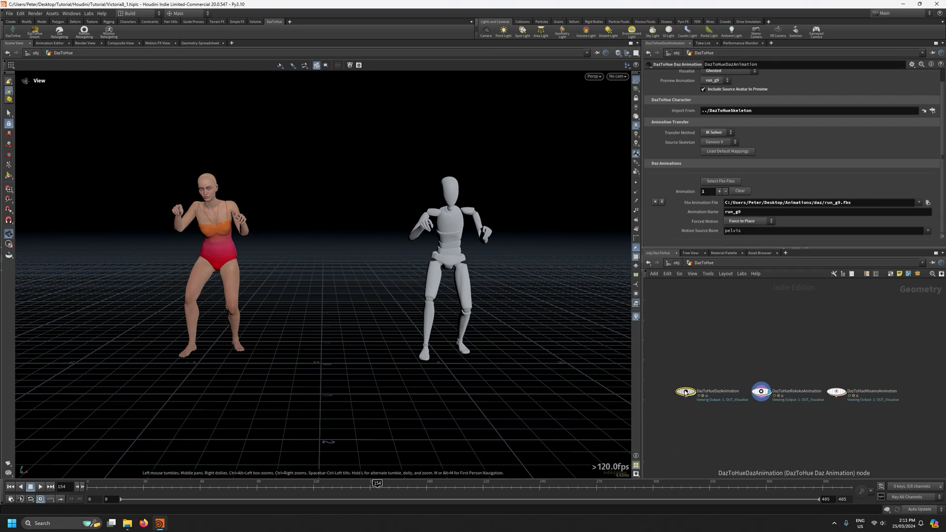
pyautogui.click(761, 392)
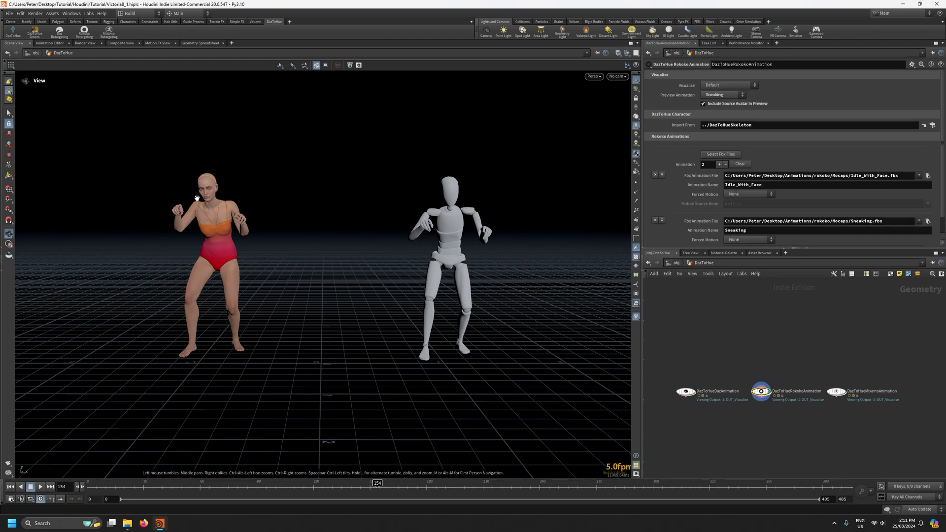
# Allow editing of the DazToHueRokokoAnimation node's contents and open its internal network
pyautogui.scroll(2, 755, 398)
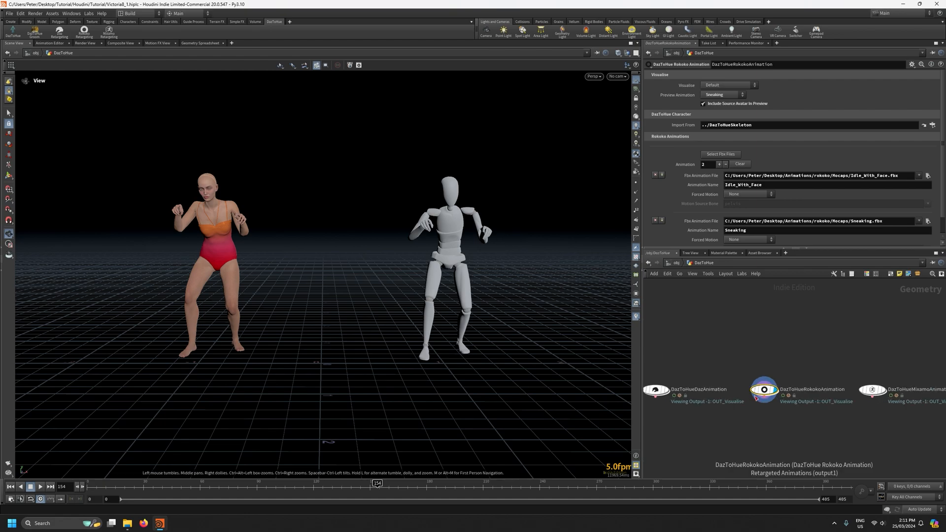
pyautogui.rightClick(762, 389)
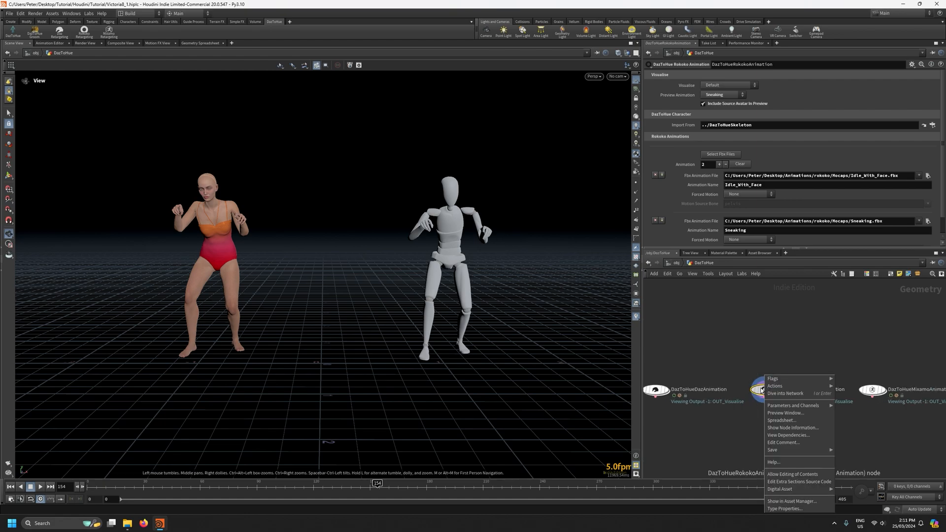
pyautogui.click(761, 390)
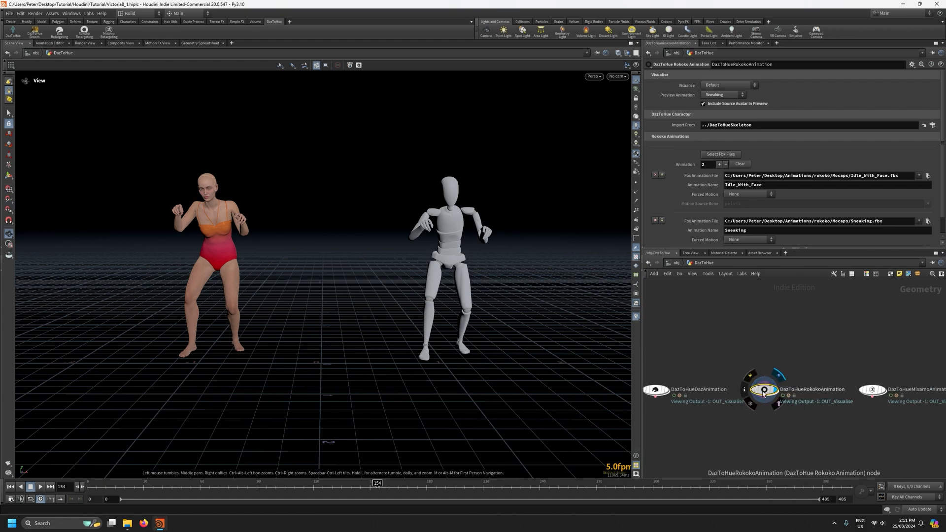
pyautogui.rightClick(763, 392)
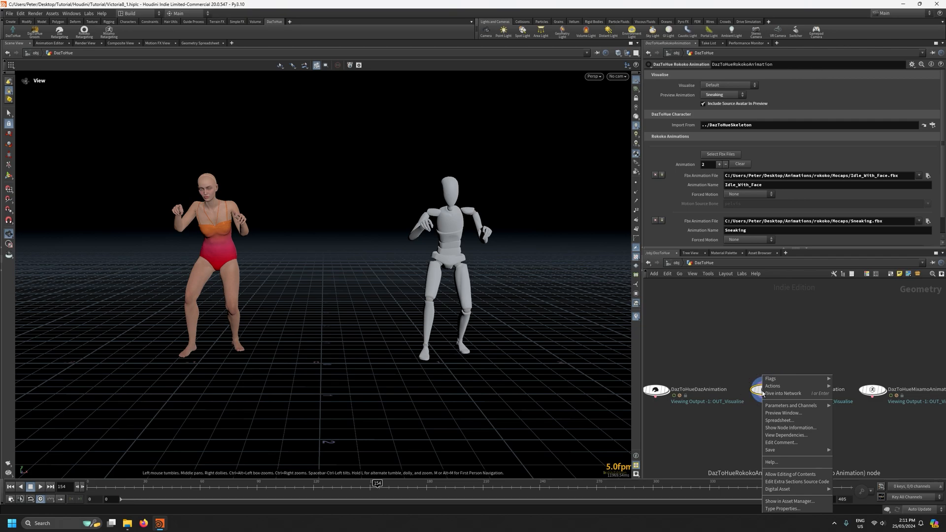
pyautogui.click(779, 475)
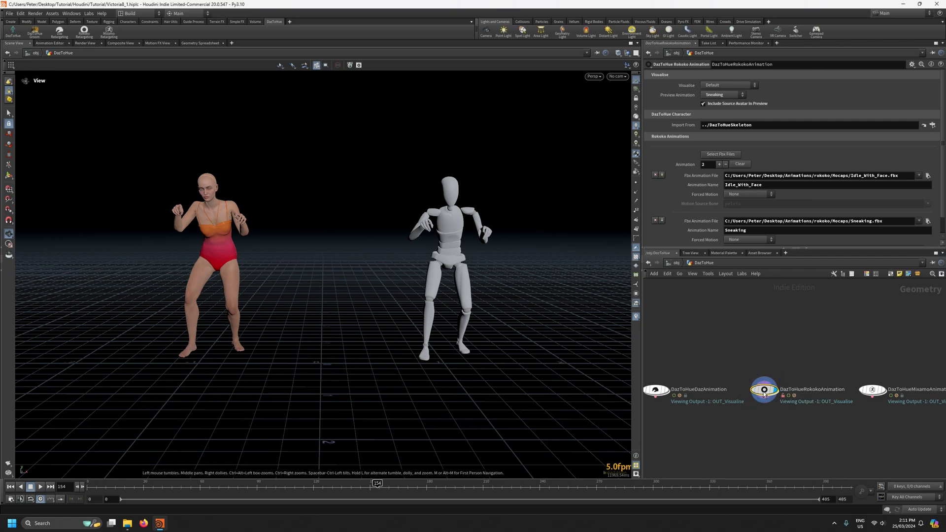
pyautogui.doubleClick(763, 394)
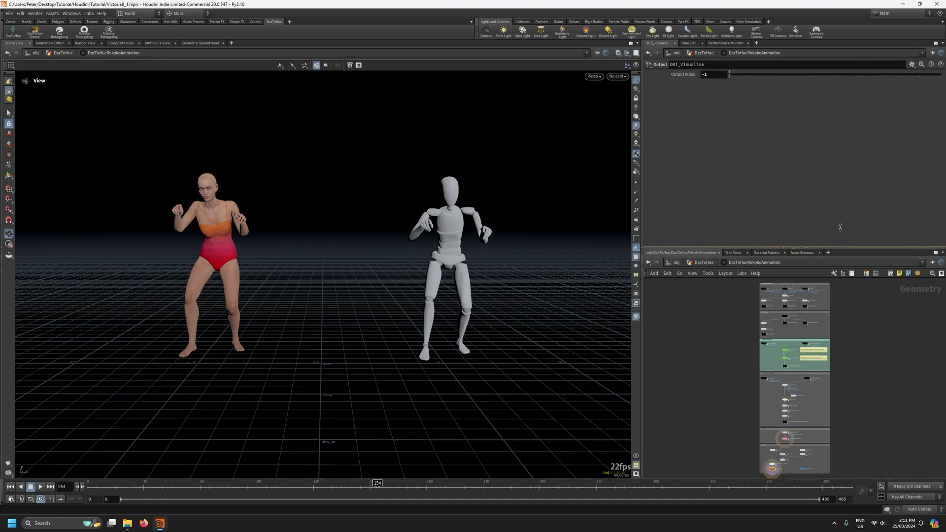
# Enlarge the network area and examine the Animation Retargeting section with its mocap_cleansing and animation_retargeting subnetworks
pyautogui.moveTo(839, 250); pyautogui.dragTo(840, 186)
pyautogui.moveTo(849, 359); pyautogui.dragTo(802, 356, button='middle')
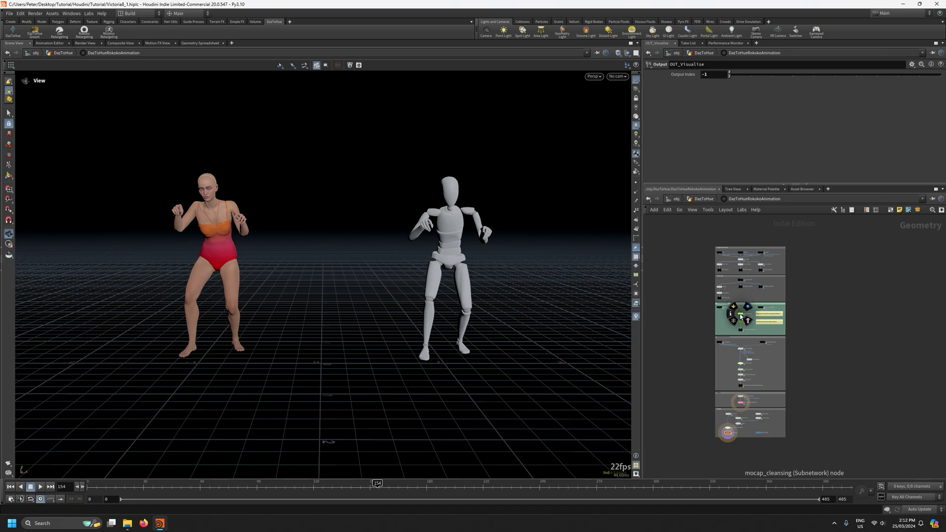
pyautogui.scroll(3, 729, 317)
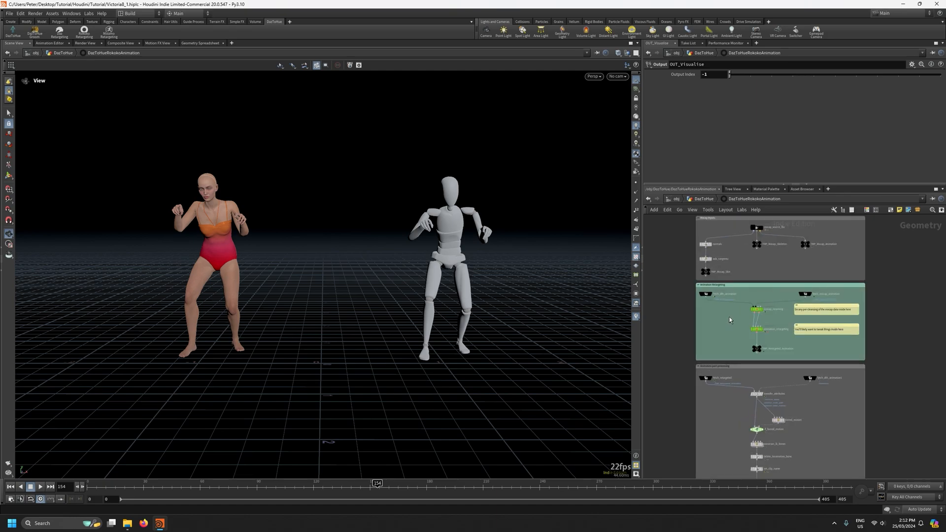
pyautogui.scroll(-5, 755, 373)
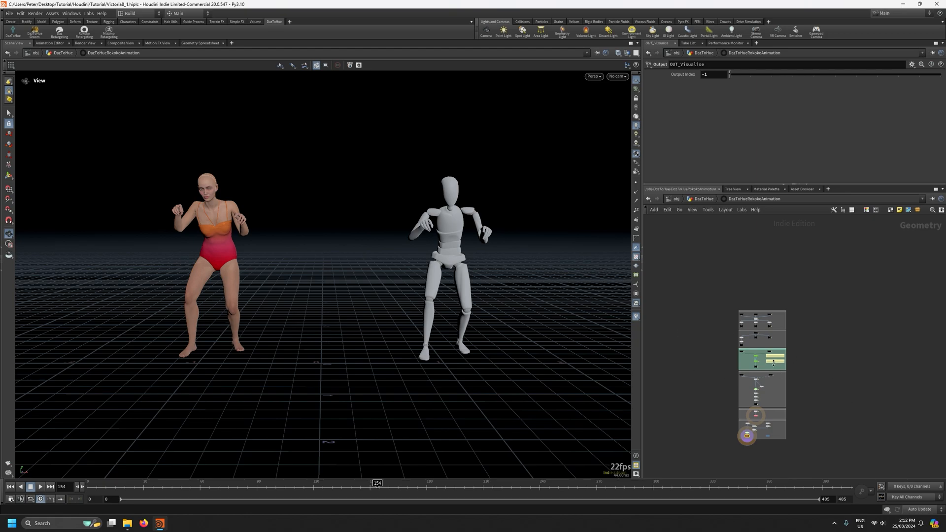
pyautogui.scroll(8, 773, 364)
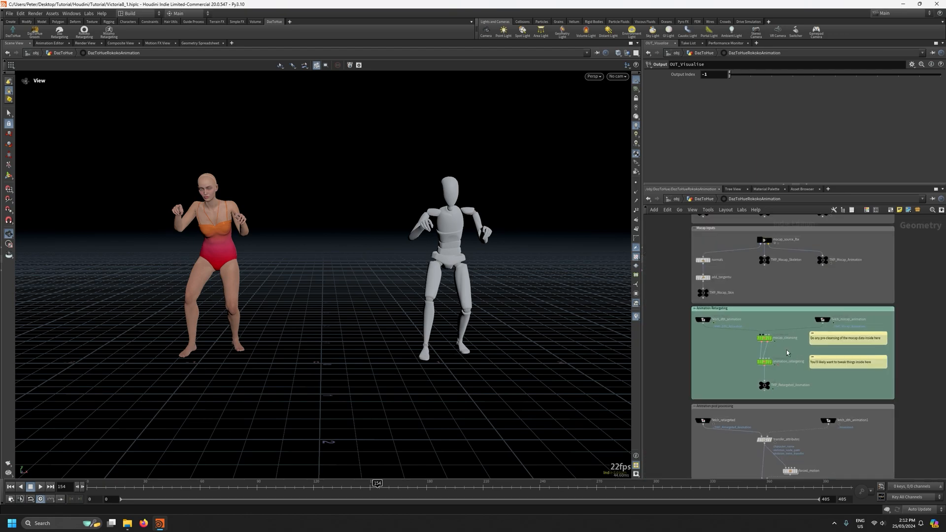
pyautogui.moveTo(786, 349); pyautogui.dragTo(777, 350, button='middle')
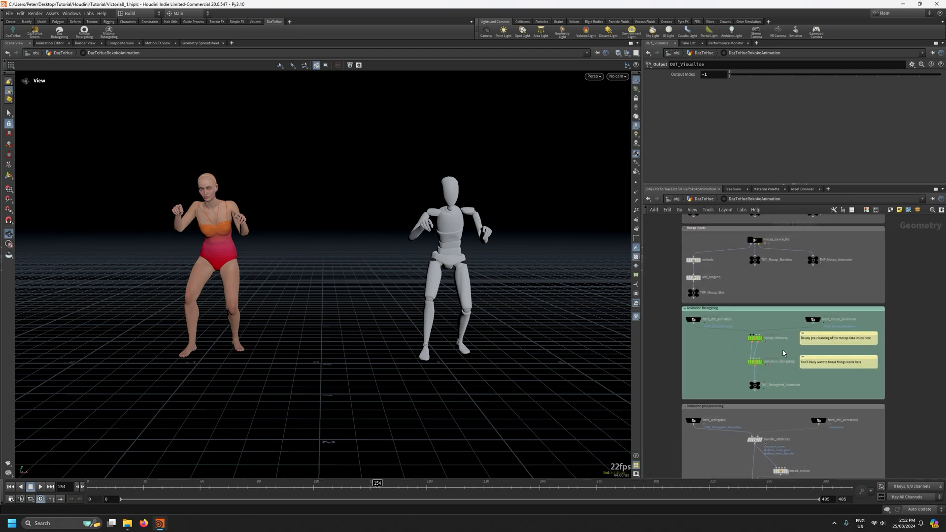
pyautogui.scroll(1, 783, 346)
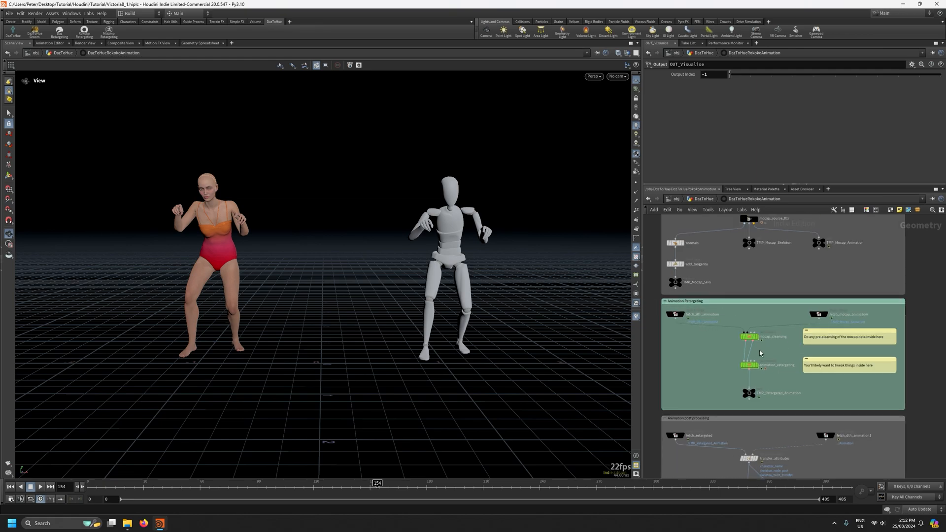
# Open the mocap_cleansing subnetwork and view the incoming mocap skeleton at frame 74
pyautogui.click(748, 337)
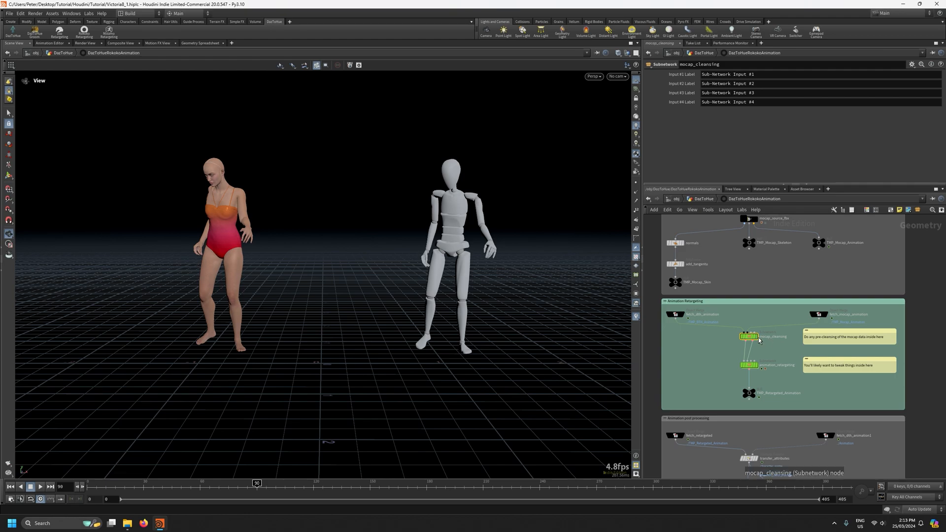
pyautogui.press('i')
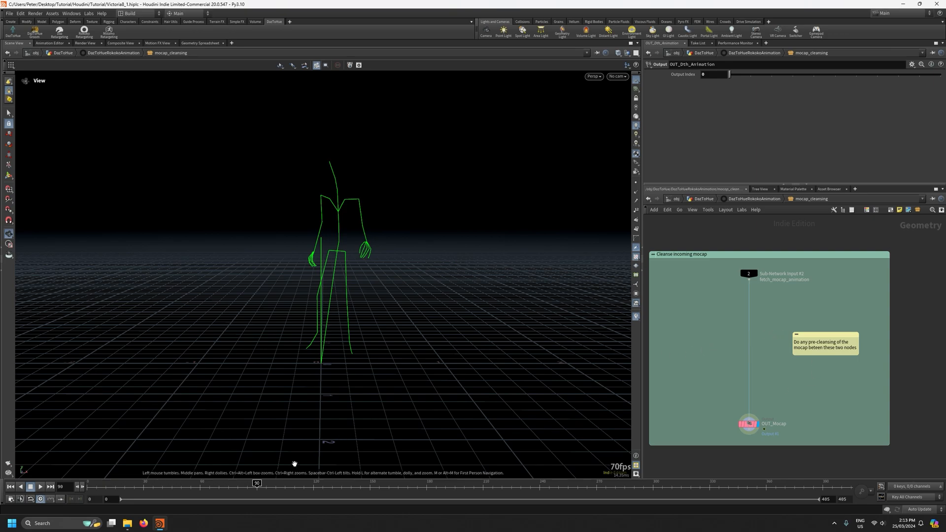
pyautogui.moveTo(222, 486)
pyautogui.mouseDown()
pyautogui.moveTo(162, 484)
pyautogui.moveTo(239, 484)
pyautogui.moveTo(226, 485)
pyautogui.mouseUp()
# Try a Smooth Motion node between the mocap input and OUT_Mocap, review its filter properties, and undo the insertion
pyautogui.press('Tab')
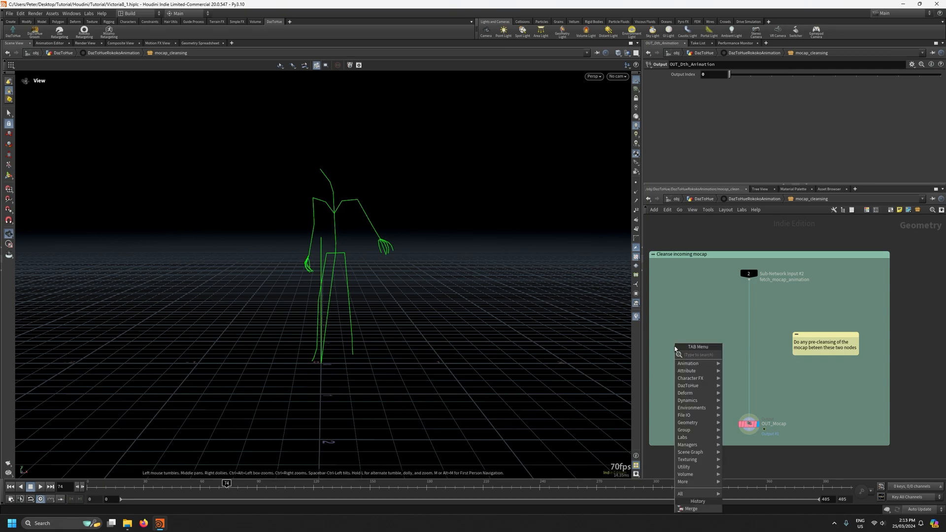
pyautogui.write('smooth')
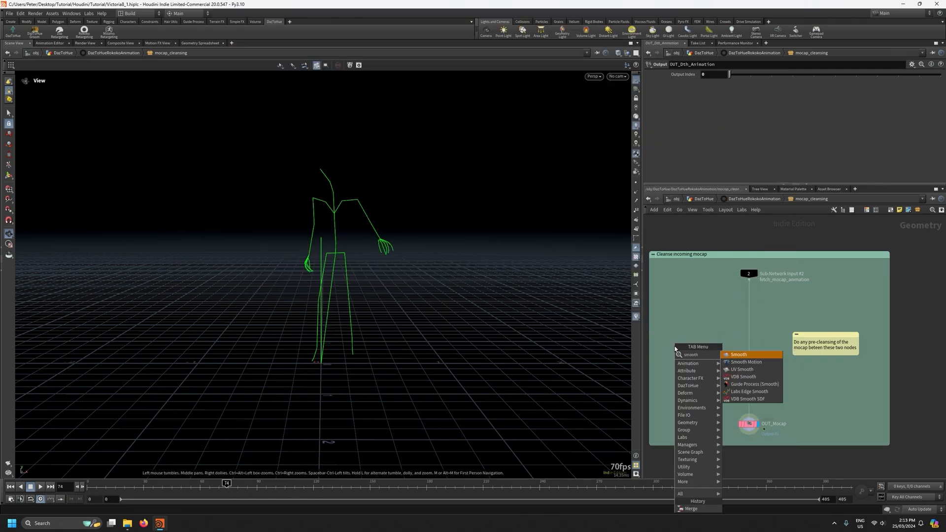
pyautogui.click(733, 361)
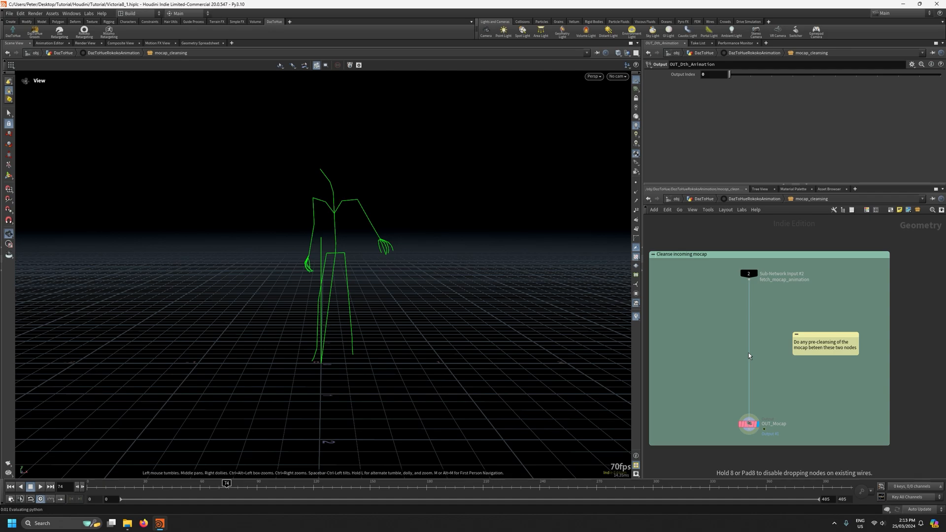
pyautogui.click(749, 353)
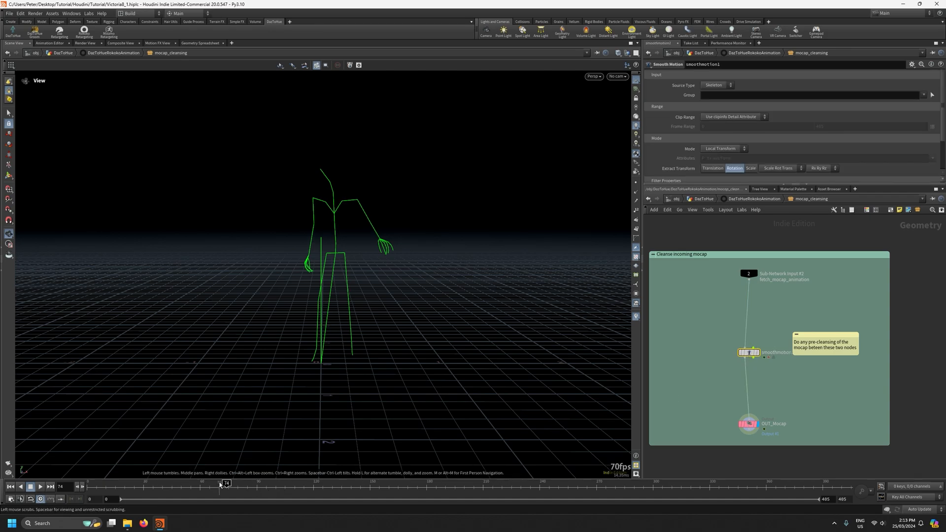
pyautogui.scroll(-3, 794, 129)
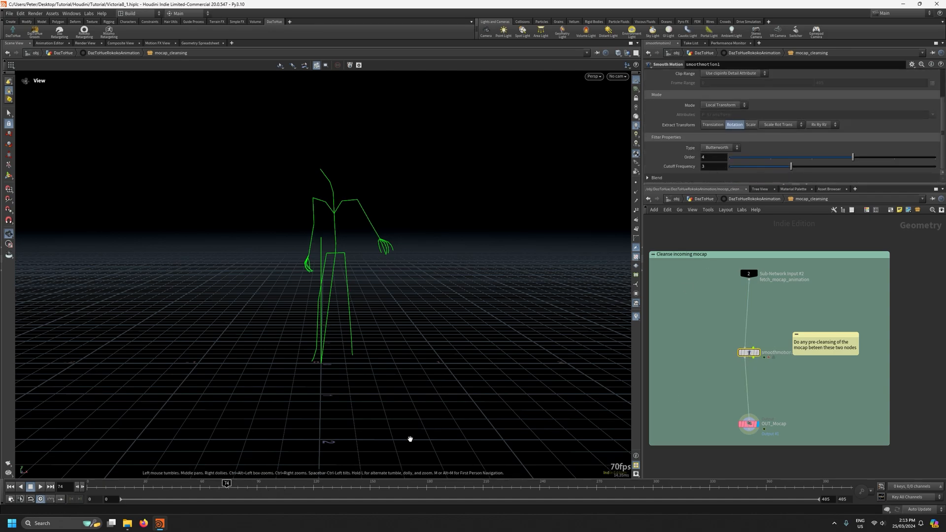
pyautogui.moveTo(226, 486)
pyautogui.mouseDown()
pyautogui.moveTo(292, 485)
pyautogui.moveTo(222, 489)
pyautogui.mouseUp()
pyautogui.hotkey('ctrl', 'z')
# Open the animation_retargeting subnetwork, then select map_ik_bones and make it the displayed node
pyautogui.moveTo(735, 382)
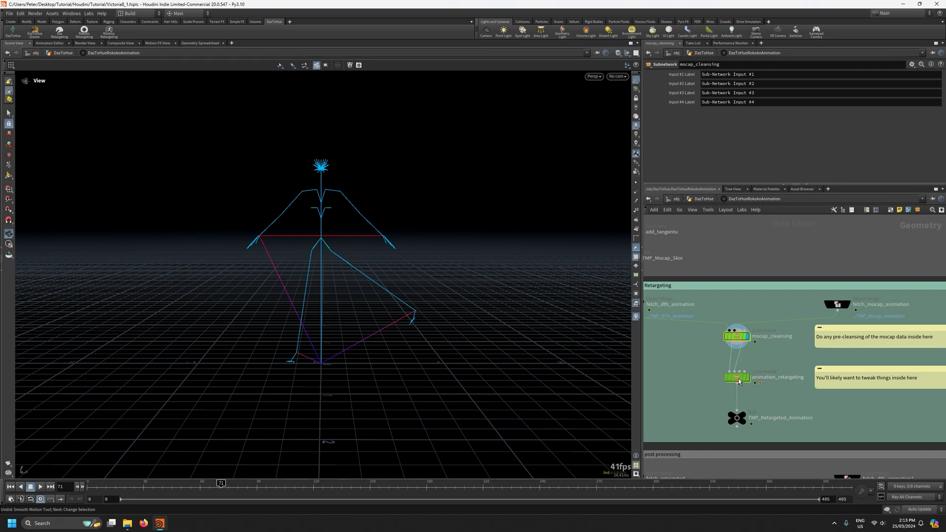
pyautogui.doubleClick(738, 380)
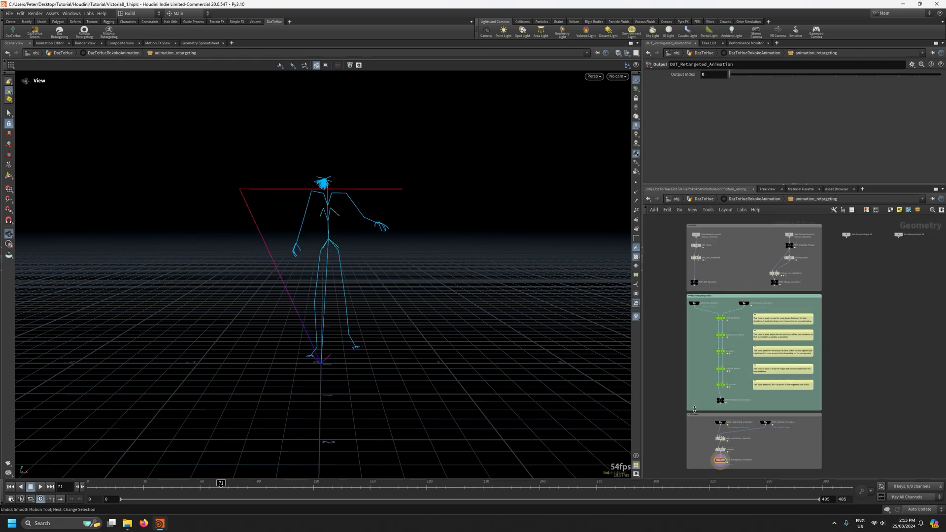
pyautogui.scroll(2, 727, 388)
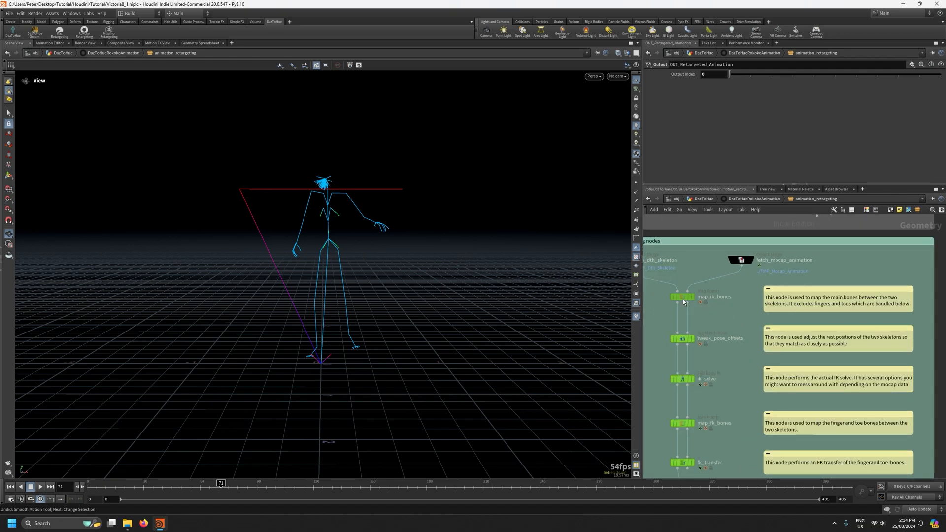
pyautogui.click(683, 338)
pyautogui.moveTo(692, 301)
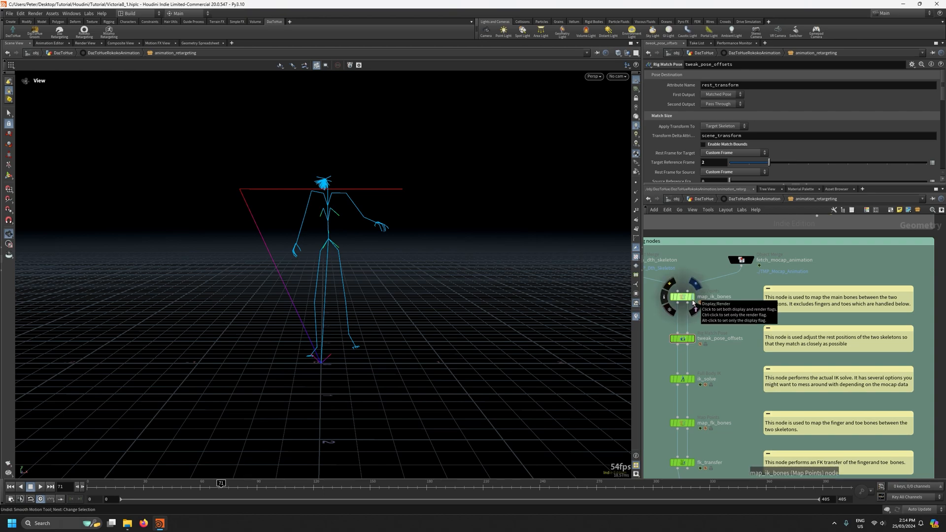
pyautogui.click(694, 298)
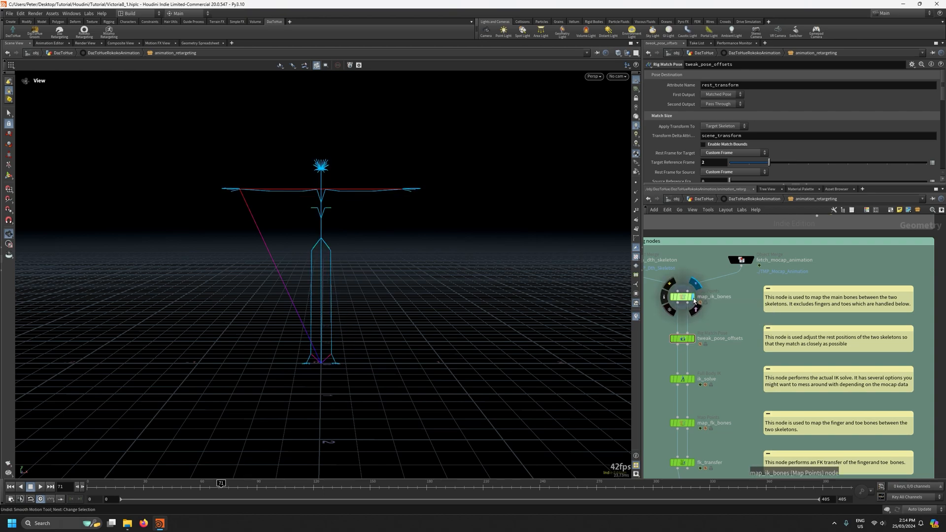
pyautogui.click(684, 296)
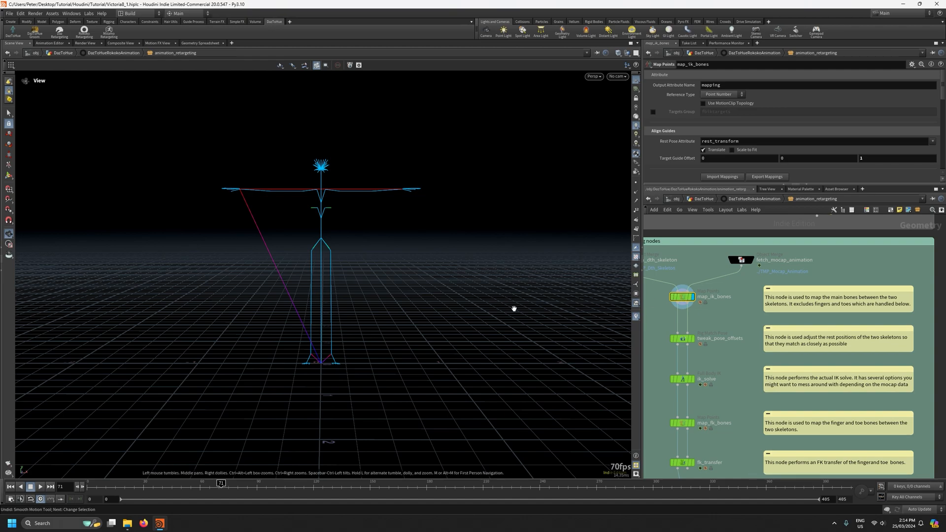
# Activate the Map Points tool for map_ik_bones and examine the bone mapping lines between the two skeletons from several angles
pyautogui.moveTo(683, 300)
pyautogui.moveTo(422, 211); pyautogui.dragTo(386, 280)
pyautogui.moveTo(375, 232); pyautogui.dragTo(366, 253)
pyautogui.scroll(3, 366, 253)
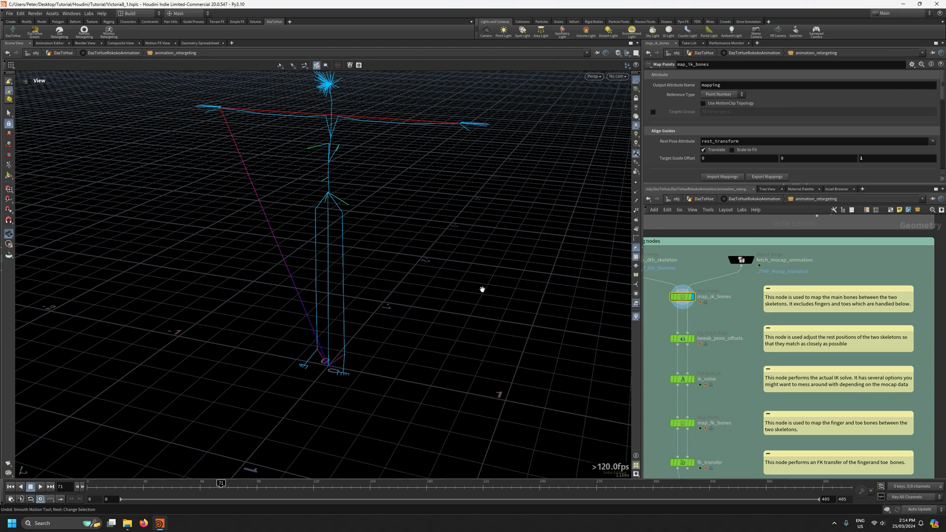
pyautogui.moveTo(520, 294); pyautogui.dragTo(462, 337, button='middle')
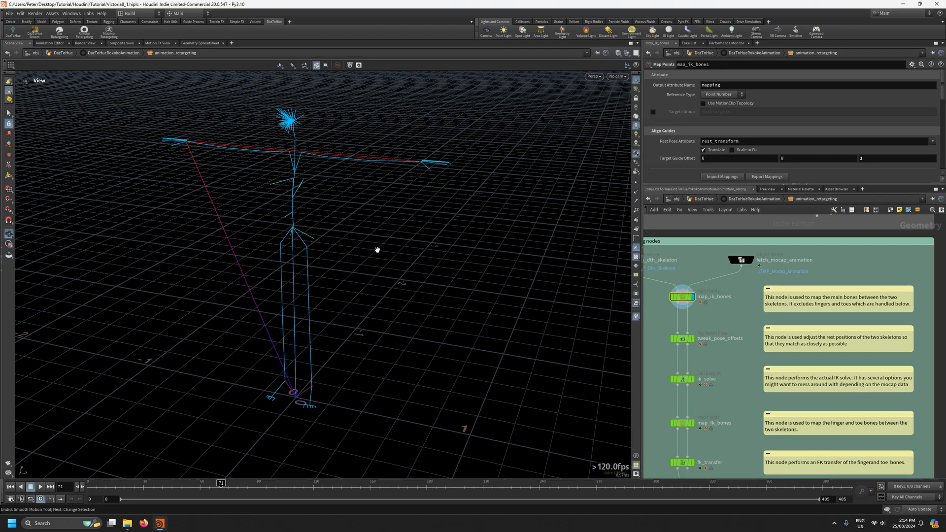
pyautogui.press('Return')
pyautogui.keyDown('alt'); pyautogui.moveTo(376, 266); pyautogui.dragTo(374, 296); pyautogui.keyUp('alt')
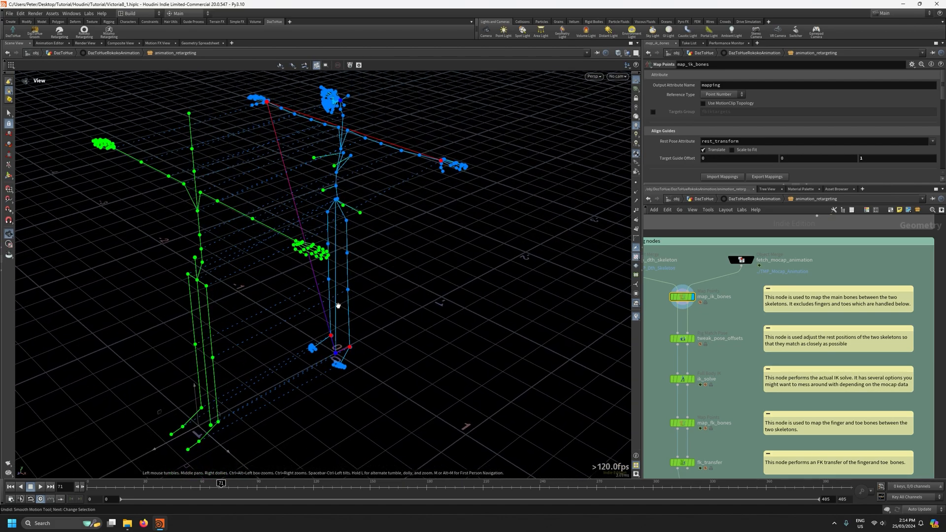
pyautogui.keyDown('alt'); pyautogui.moveTo(265, 255); pyautogui.dragTo(338, 312); pyautogui.keyUp('alt')
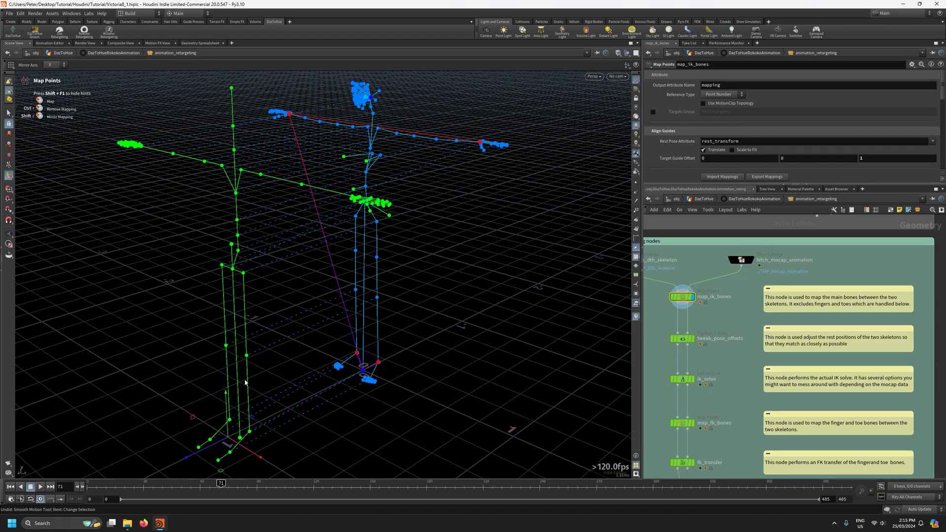
pyautogui.moveTo(477, 314)
pyautogui.keyDown('alt'); pyautogui.mouseDown()
pyautogui.moveTo(445, 317)
pyautogui.moveTo(458, 310)
pyautogui.moveTo(462, 324)
pyautogui.mouseUp(); pyautogui.keyUp('alt')
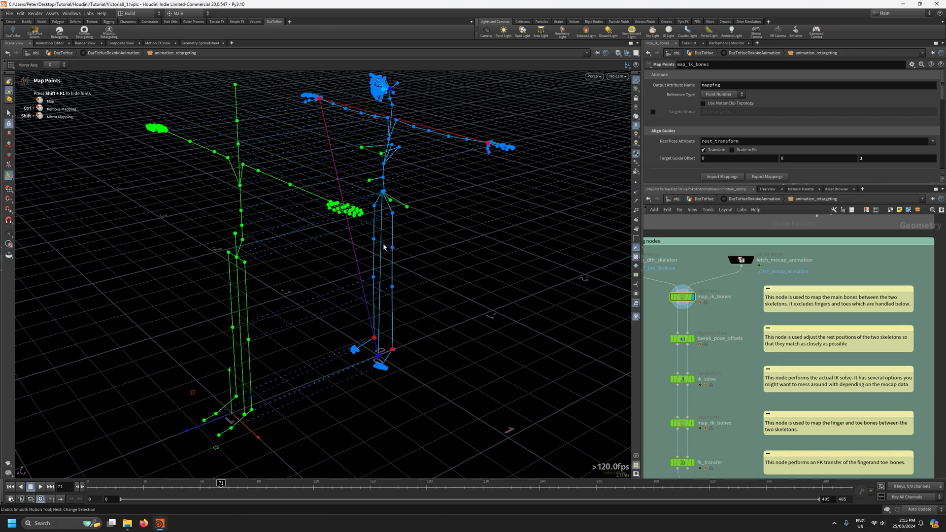
pyautogui.keyDown('alt'); pyautogui.moveTo(394, 254); pyautogui.dragTo(432, 323); pyautogui.keyUp('alt')
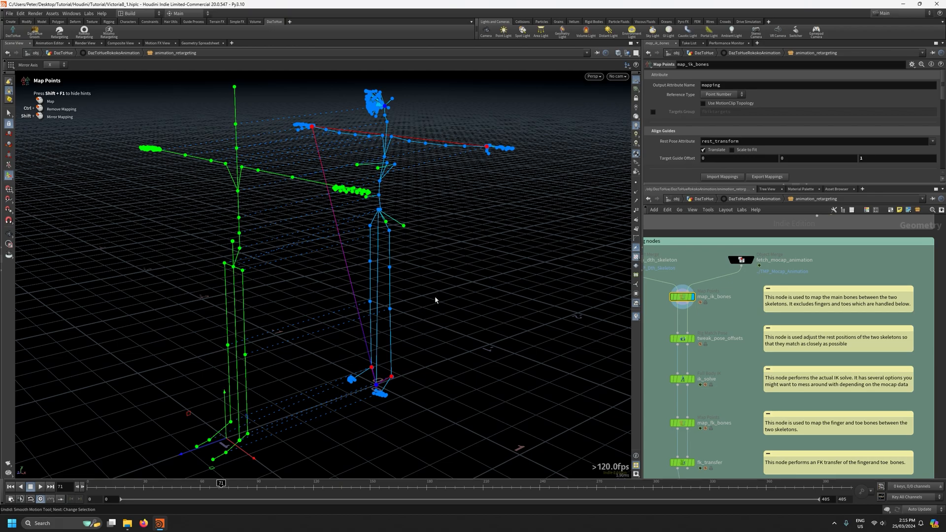
pyautogui.press('Escape')
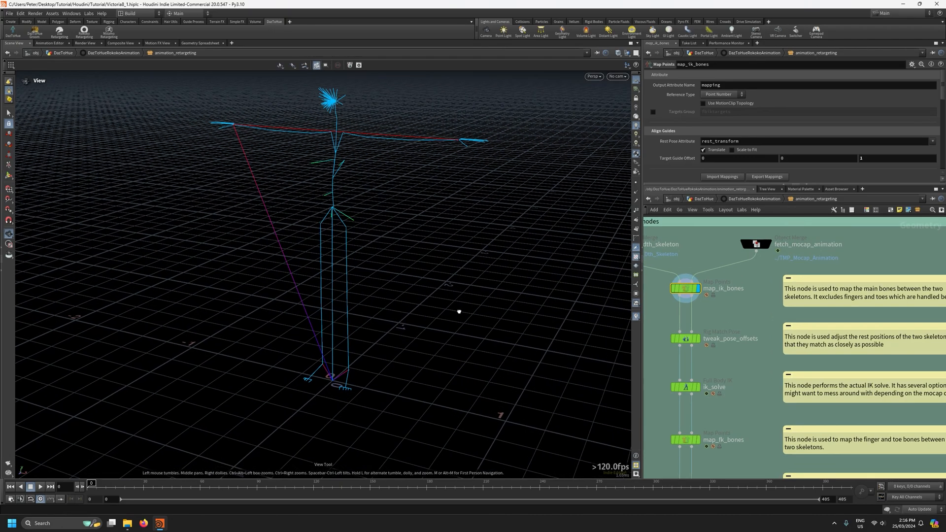
# Display the tweak_pose_offsets node and inspect how the two rest poses align with the Rig Match Pose tool
pyautogui.moveTo(690, 341)
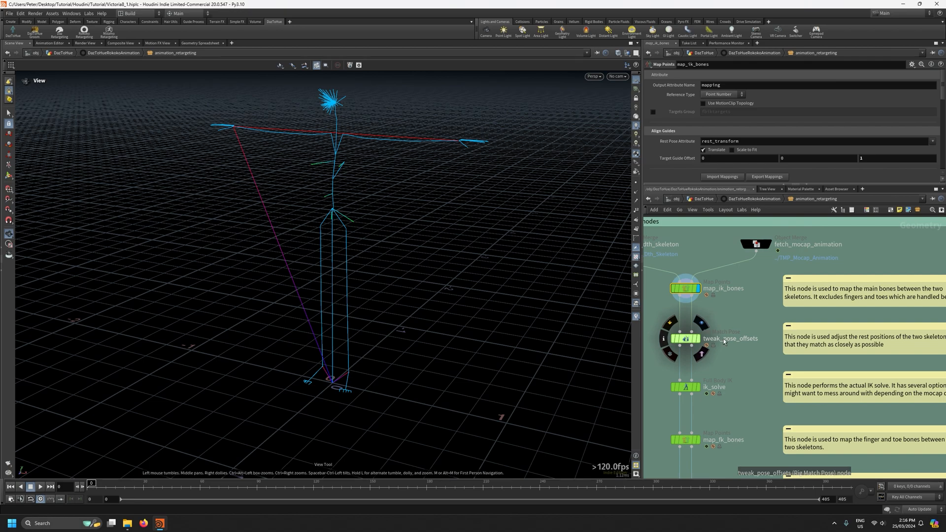
pyautogui.click(695, 340)
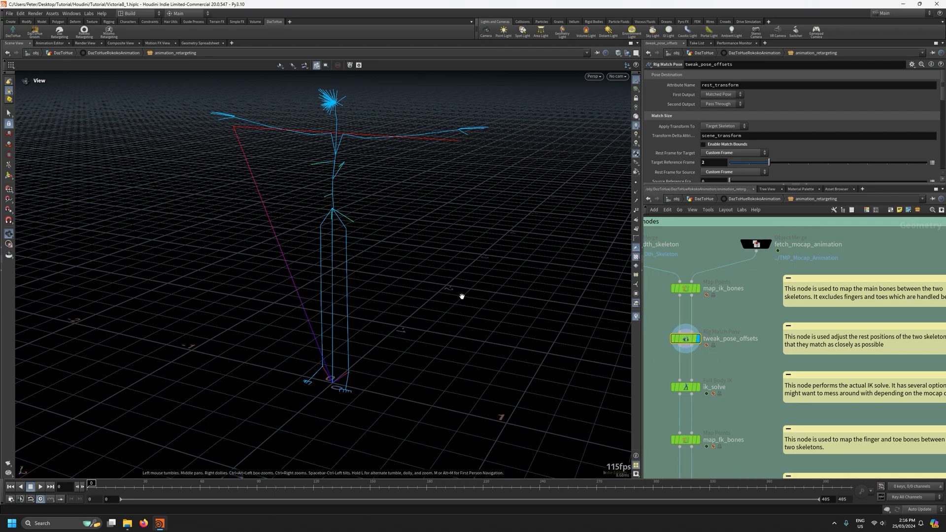
pyautogui.press('Return')
pyautogui.keyDown('alt'); pyautogui.moveTo(452, 289); pyautogui.dragTo(473, 253); pyautogui.keyUp('alt')
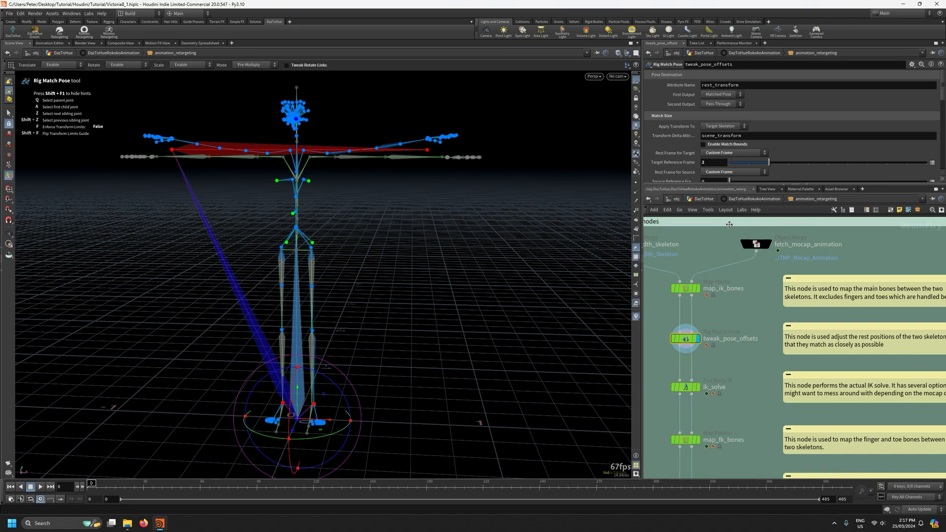
# Return to the DazToHue network and set the Rokoko node's preview animation to Idle_With_Face
pyautogui.click(706, 200)
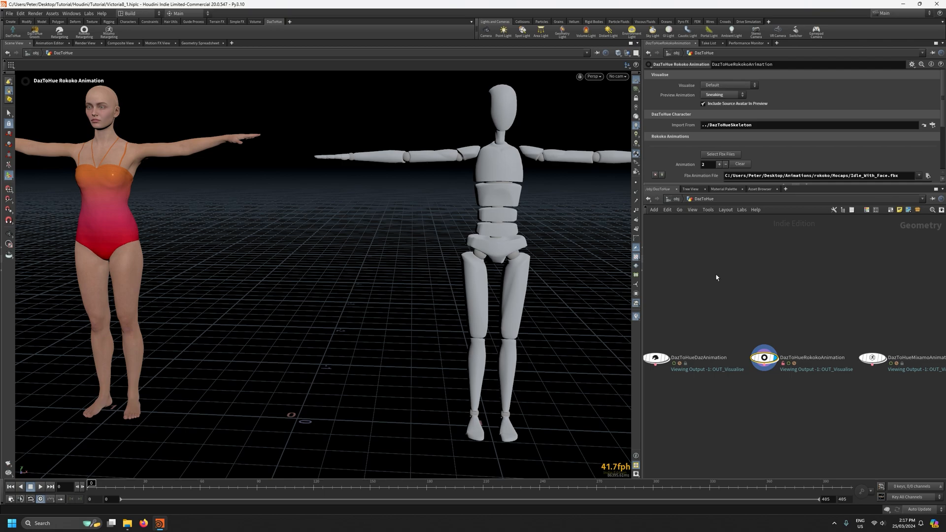
pyautogui.click(721, 96)
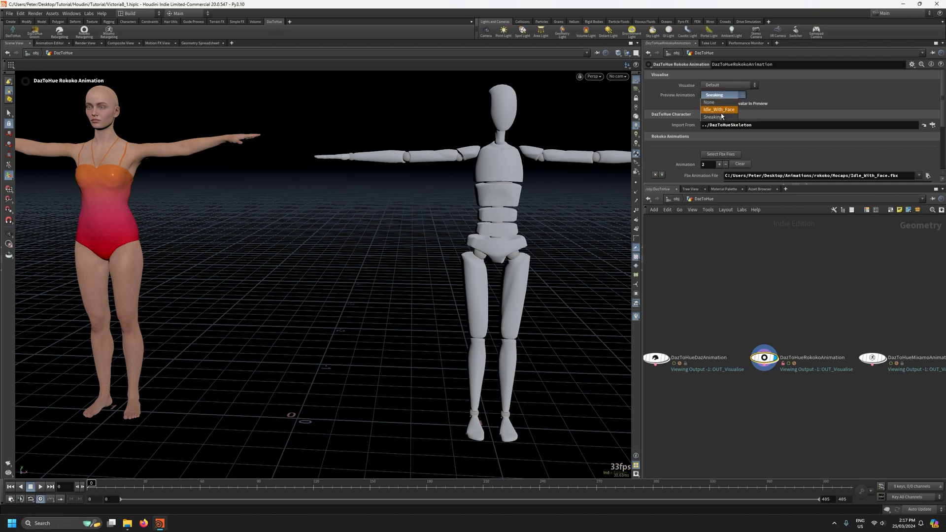
pyautogui.click(715, 110)
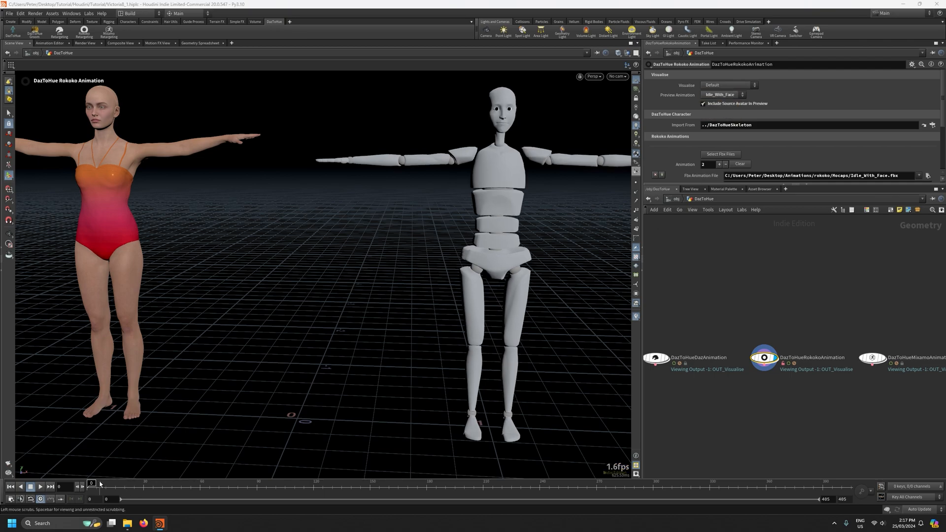
# Scrub through the idle animation and compare the retargeted character with the source avatar at frame 32
pyautogui.moveTo(103, 483); pyautogui.dragTo(326, 481)
pyautogui.press('space')
pyautogui.moveTo(277, 384); pyautogui.dragTo(268, 477, button='right')
pyautogui.moveTo(308, 374); pyautogui.dragTo(365, 373, button='middle')
pyautogui.moveTo(326, 483); pyautogui.dragTo(147, 483)
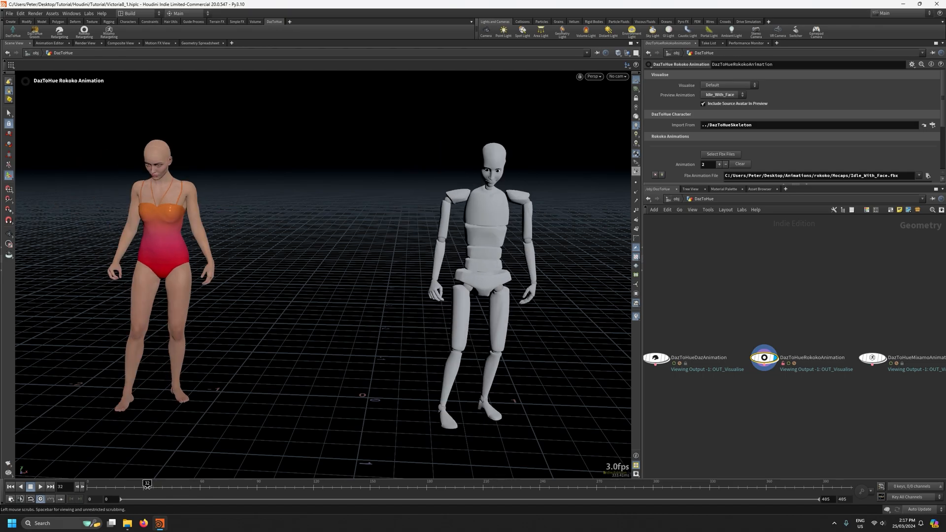
pyautogui.keyDown('alt'); pyautogui.moveTo(266, 339); pyautogui.dragTo(293, 337); pyautogui.keyUp('alt')
pyautogui.press('Escape')
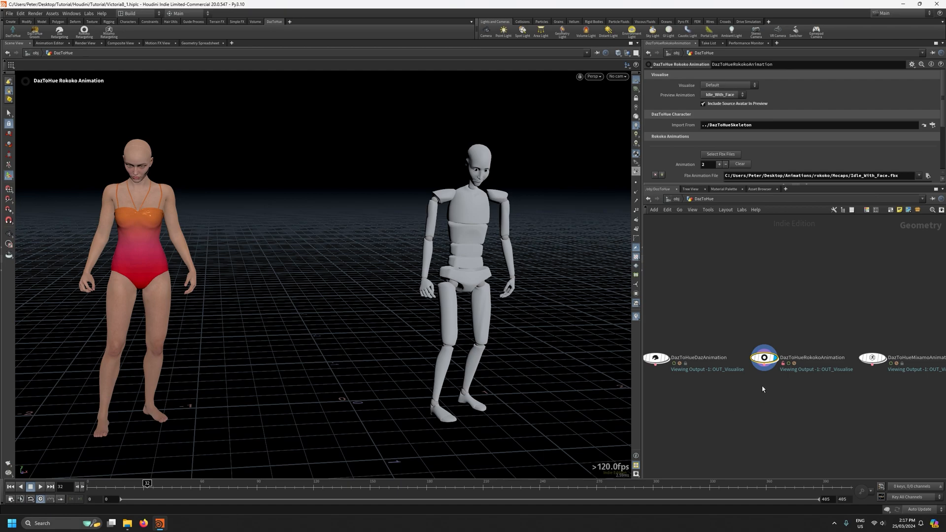
# Pin the viewport to the character preview and bring up the Tweak Pose transformations of tweak_pose_offsets inside animation_retargeting, enlarging the parameter area
pyautogui.click(597, 55)
pyautogui.doubleClick(764, 360)
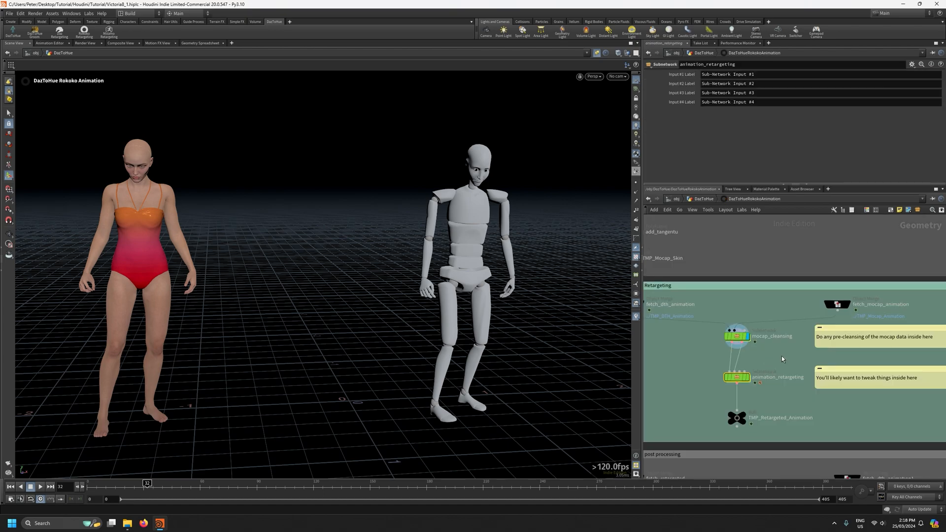
pyautogui.doubleClick(737, 378)
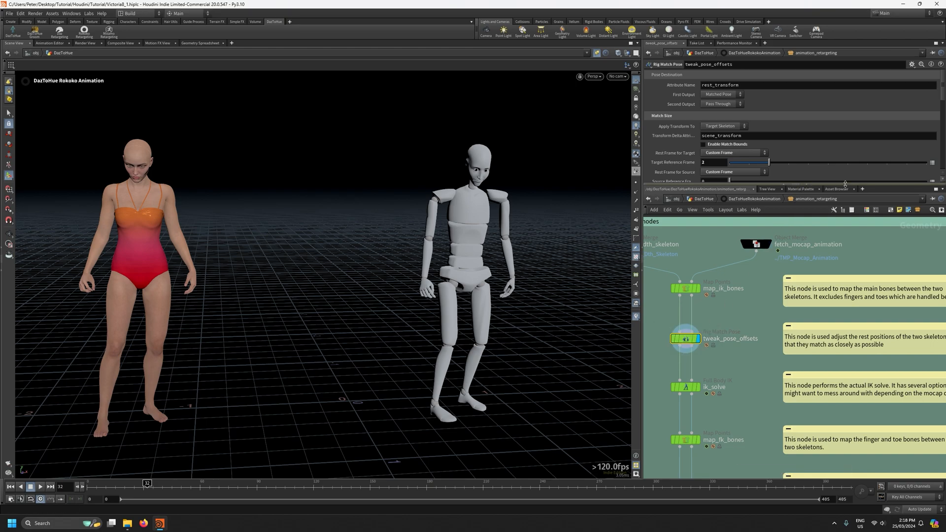
pyautogui.moveTo(838, 186); pyautogui.dragTo(837, 286)
pyautogui.scroll(-6, 789, 222)
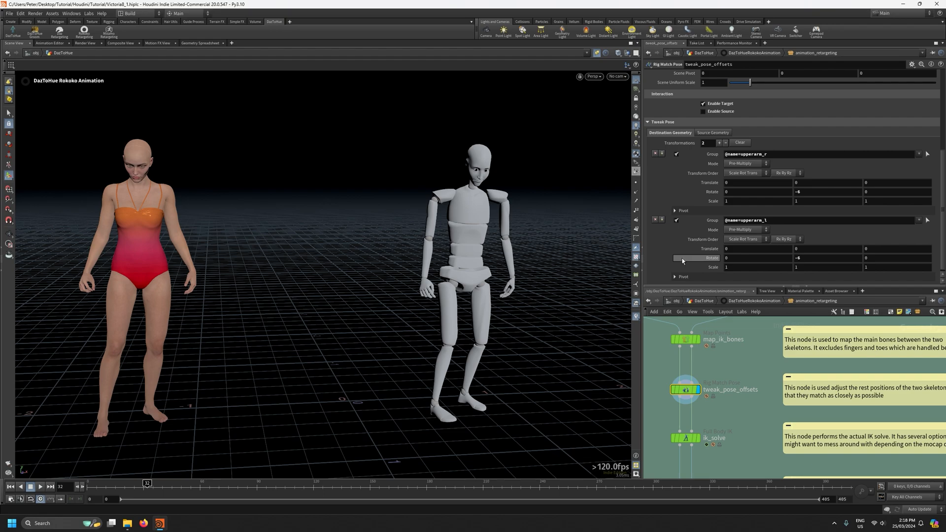
pyautogui.scroll(-1, 673, 256)
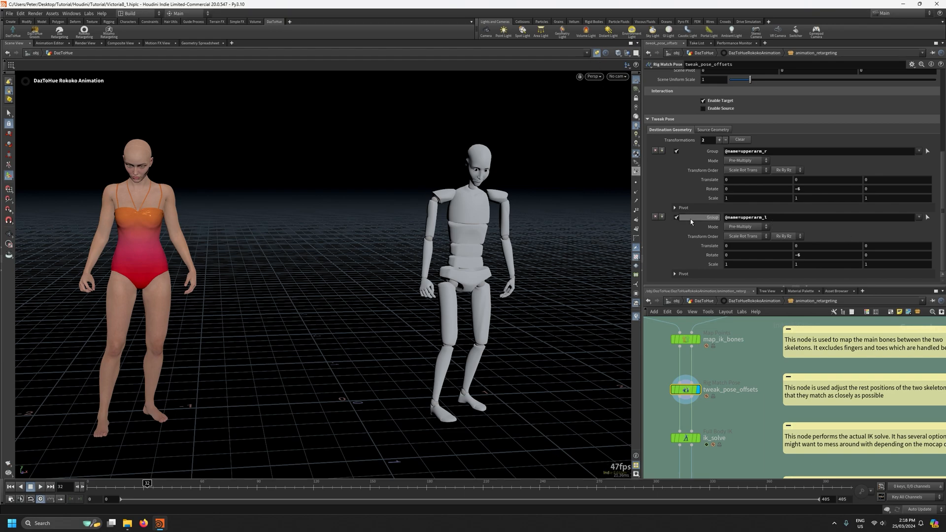
# Set the Y rotation offset of upperarm_r to -5.5, trying -1.5 on the way, and check the arms at frames 58 and 164
pyautogui.moveTo(811, 188); pyautogui.dragTo(810, 188, button='middle')
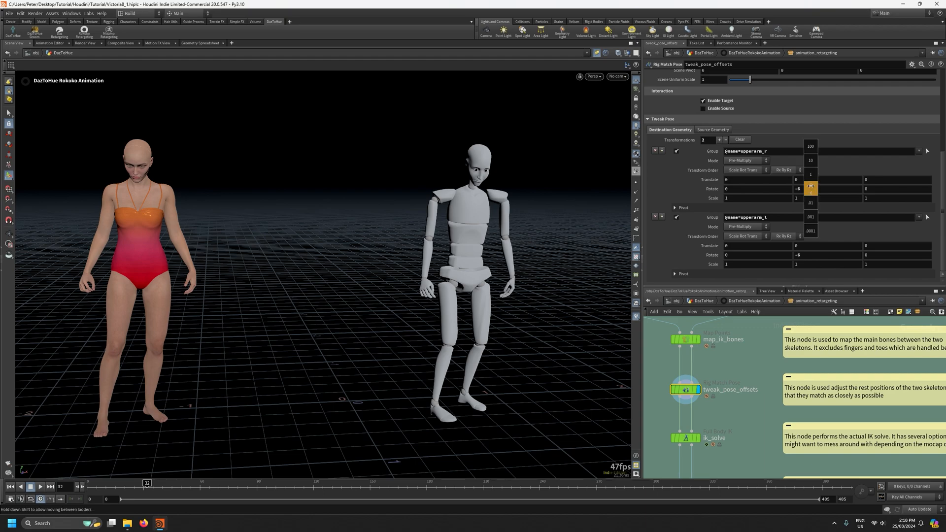
pyautogui.moveTo(811, 185); pyautogui.dragTo(810, 189, button='middle')
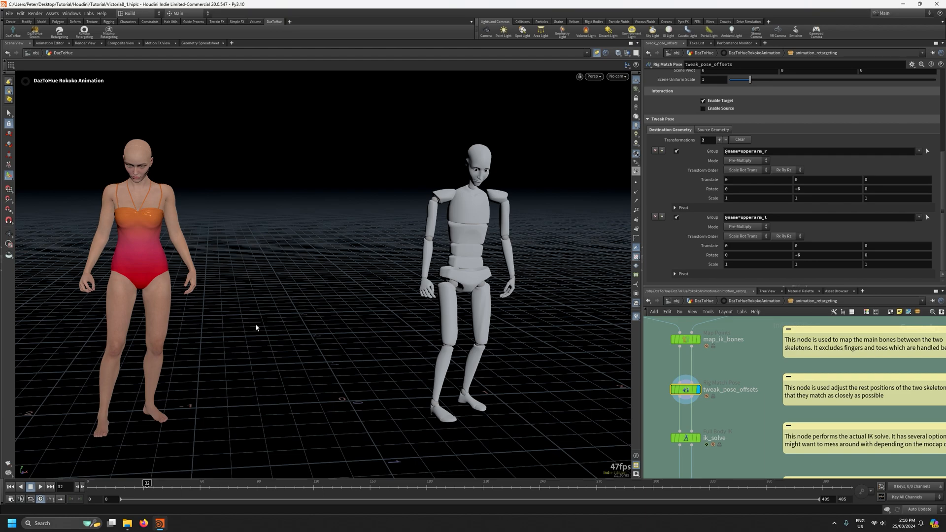
pyautogui.moveTo(809, 190); pyautogui.dragTo(808, 190, button='middle')
pyautogui.click(778, 152)
pyautogui.moveTo(804, 190); pyautogui.dragTo(420, 377, button='middle')
pyautogui.moveTo(154, 483); pyautogui.dragTo(182, 483)
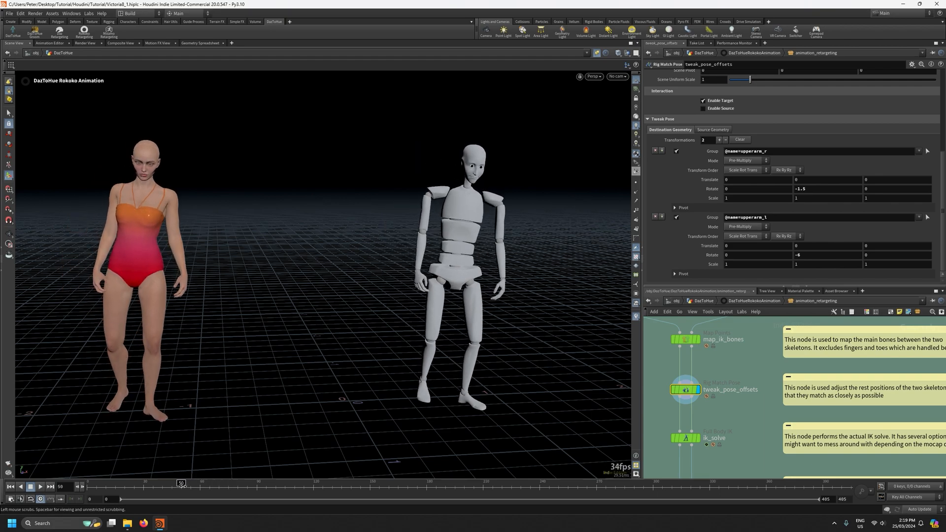
pyautogui.moveTo(806, 193)
pyautogui.mouseDown(button='middle')
pyautogui.moveTo(814, 178)
pyautogui.moveTo(791, 174)
pyautogui.moveTo(810, 191)
pyautogui.mouseUp(button='middle')
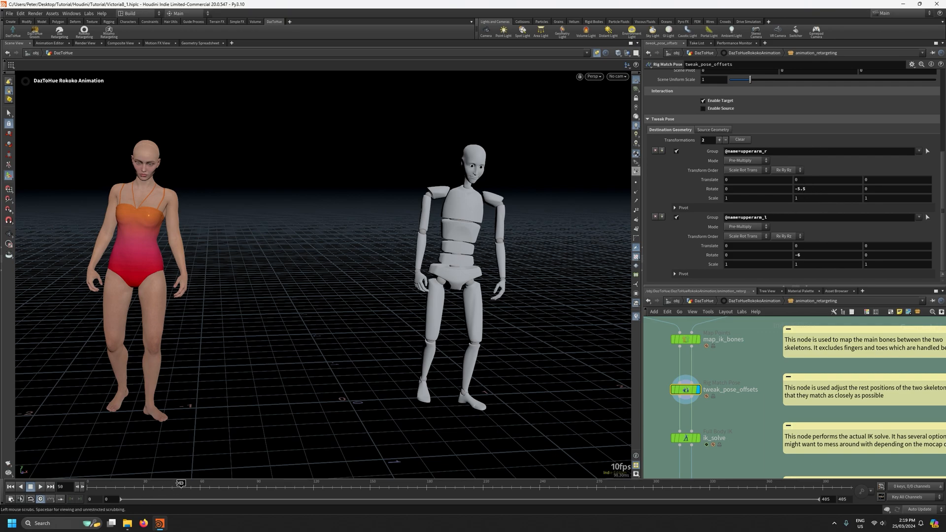
pyautogui.moveTo(190, 487); pyautogui.dragTo(397, 495)
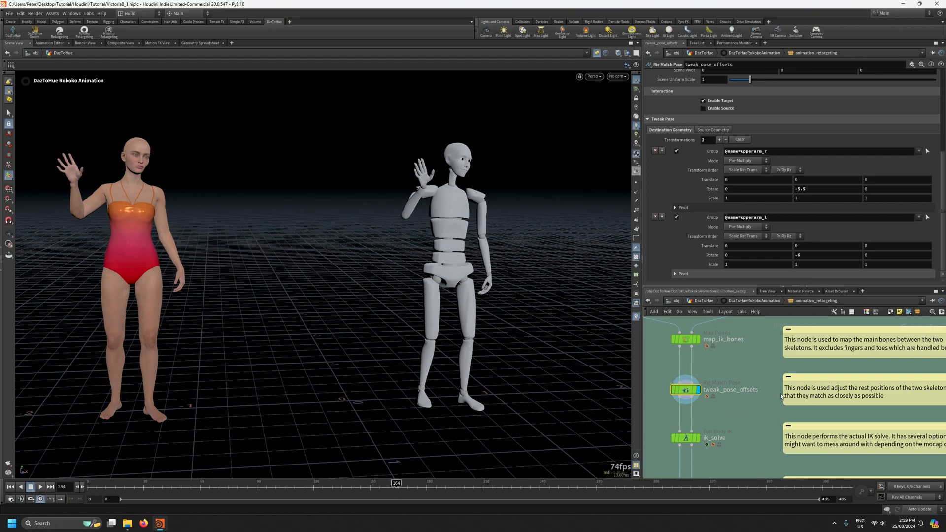
# Unpin the viewport so it follows the retargeting subnetwork, and leave the Rig Match Pose tool
pyautogui.moveTo(749, 390)
pyautogui.click(597, 53)
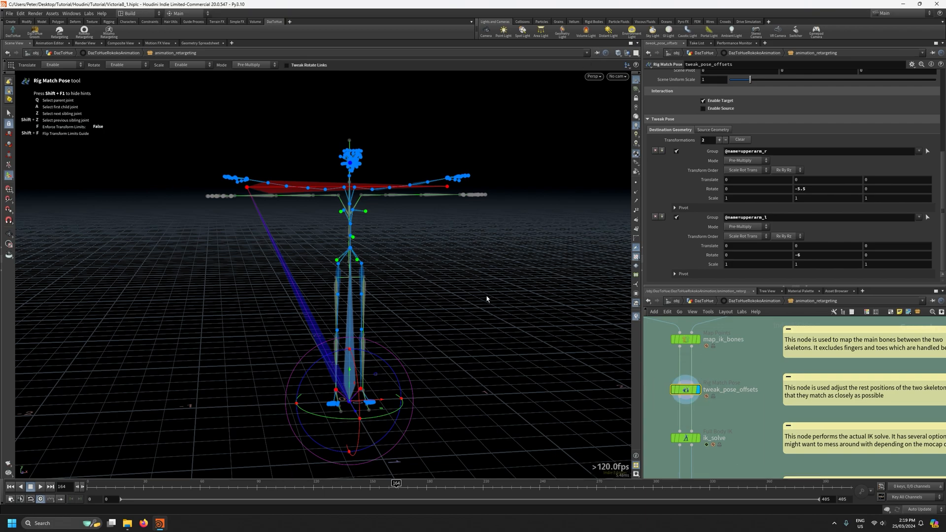
pyautogui.press('Escape')
pyautogui.scroll(-1, 734, 428)
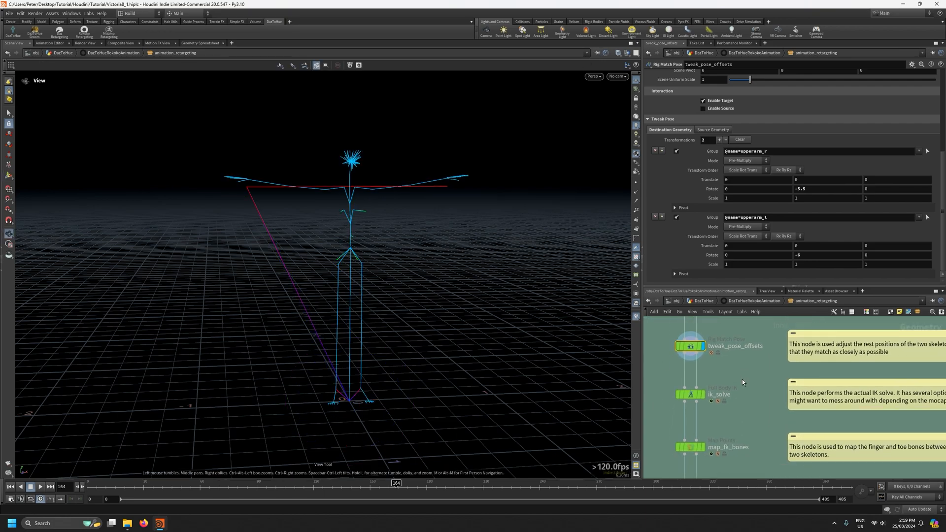
# Display the ik_solve node and review its solver, mapping and offset settings with the skeleton at frame 107
pyautogui.click(704, 395)
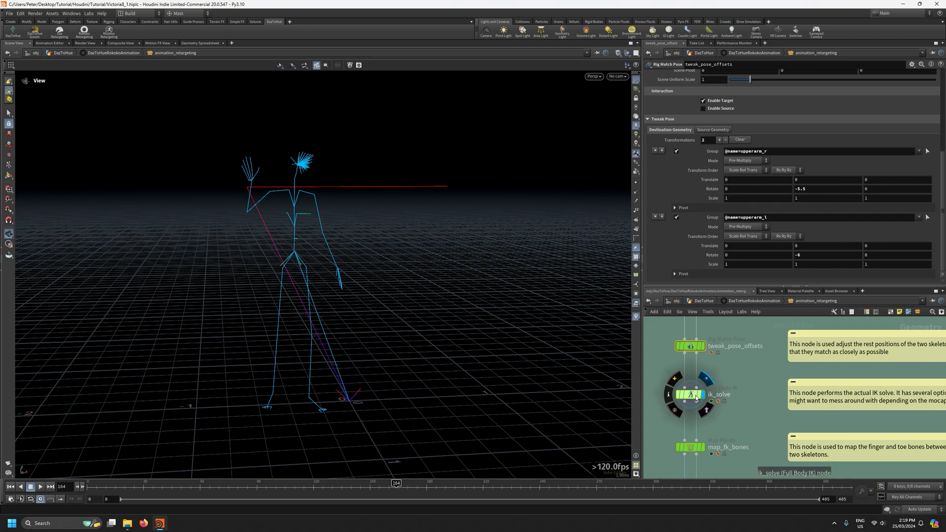
pyautogui.click(690, 394)
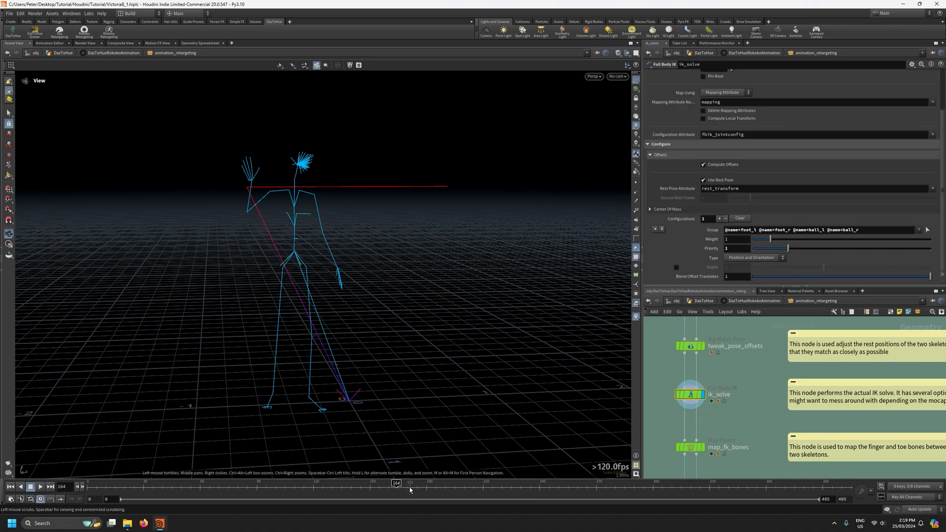
pyautogui.moveTo(396, 484); pyautogui.dragTo(289, 485)
pyautogui.scroll(2, 698, 247)
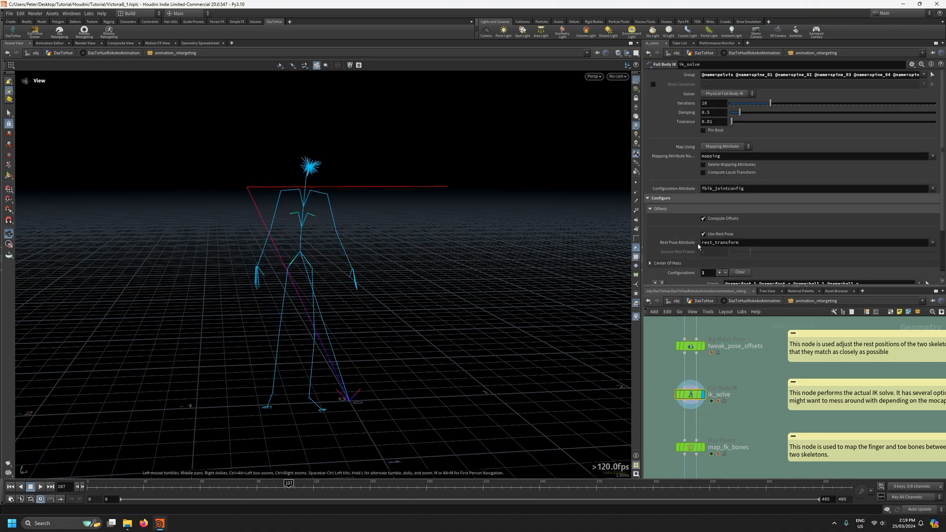
pyautogui.scroll(-2, 698, 247)
pyautogui.scroll(2, 698, 246)
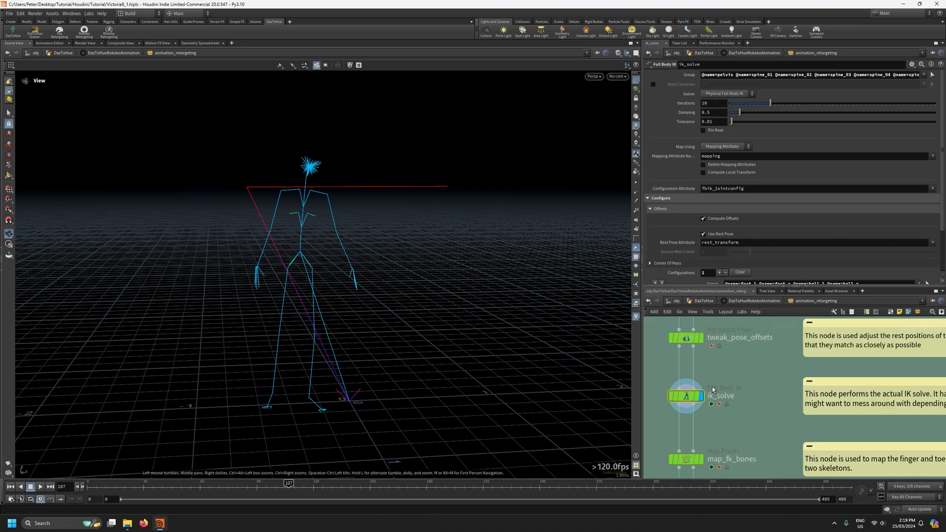
# Examine the foot and ball joint configuration of ik_solve while scrubbing the solved skeleton between frames 41 and 64
pyautogui.scroll(2, 741, 390)
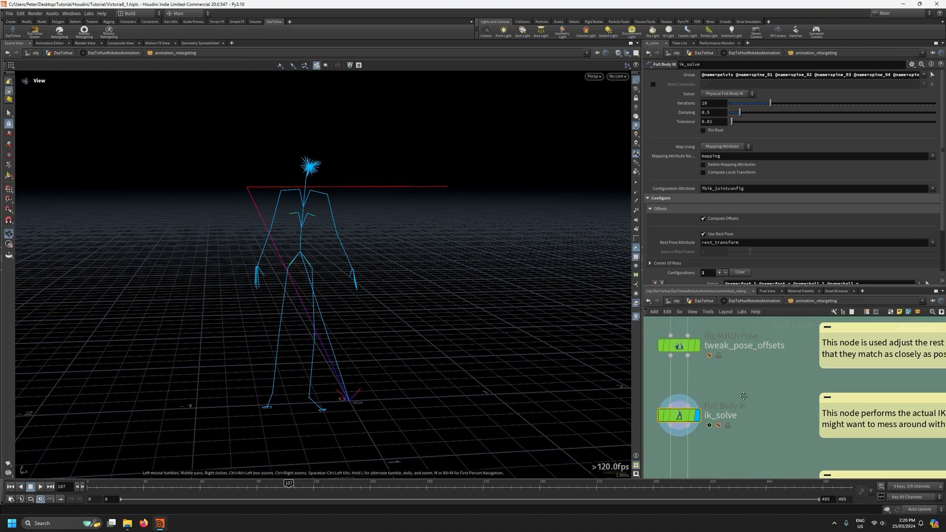
pyautogui.scroll(-2, 741, 390)
pyautogui.scroll(-3, 681, 240)
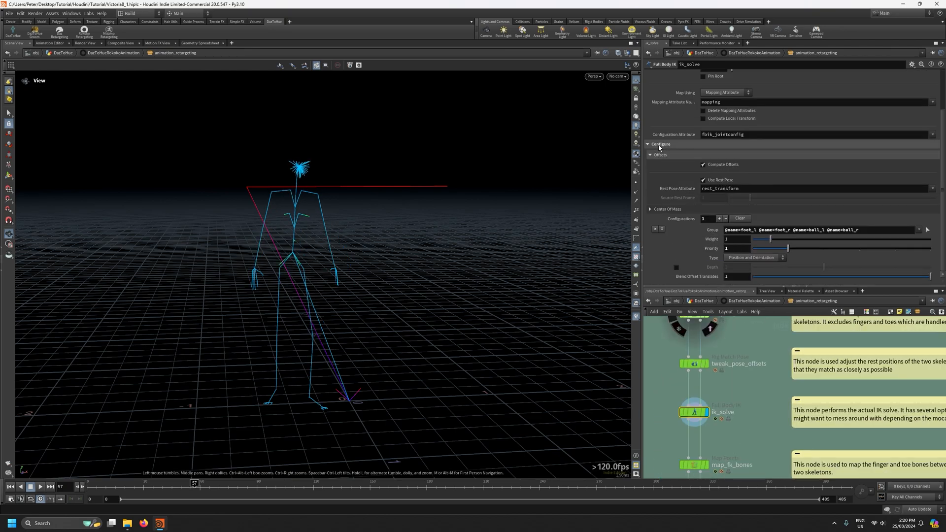
pyautogui.click(199, 484)
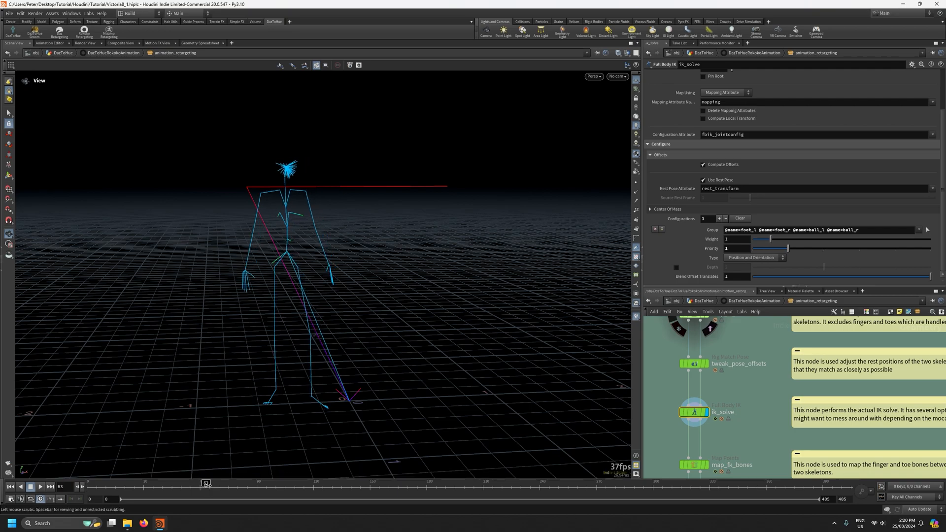
pyautogui.moveTo(198, 483); pyautogui.dragTo(208, 484)
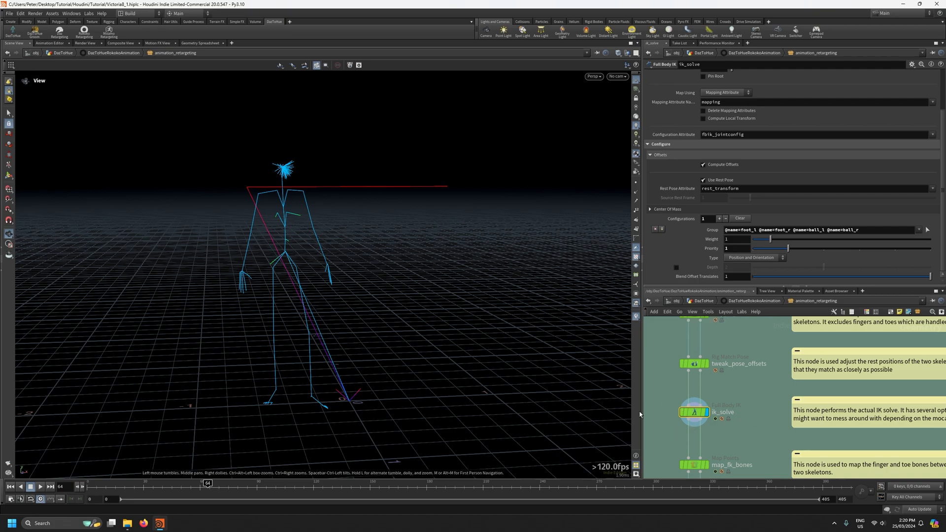
pyautogui.moveTo(207, 484); pyautogui.dragTo(175, 484)
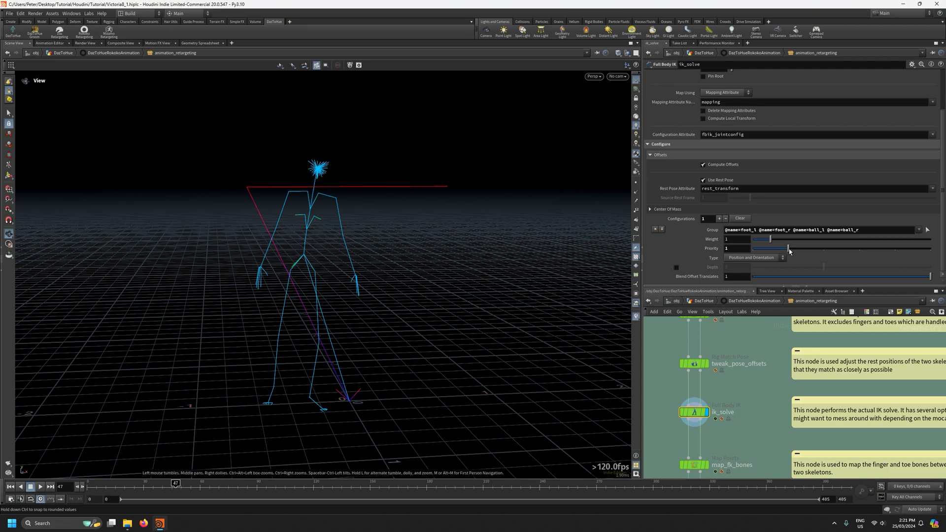
pyautogui.moveTo(699, 413)
pyautogui.click(177, 482)
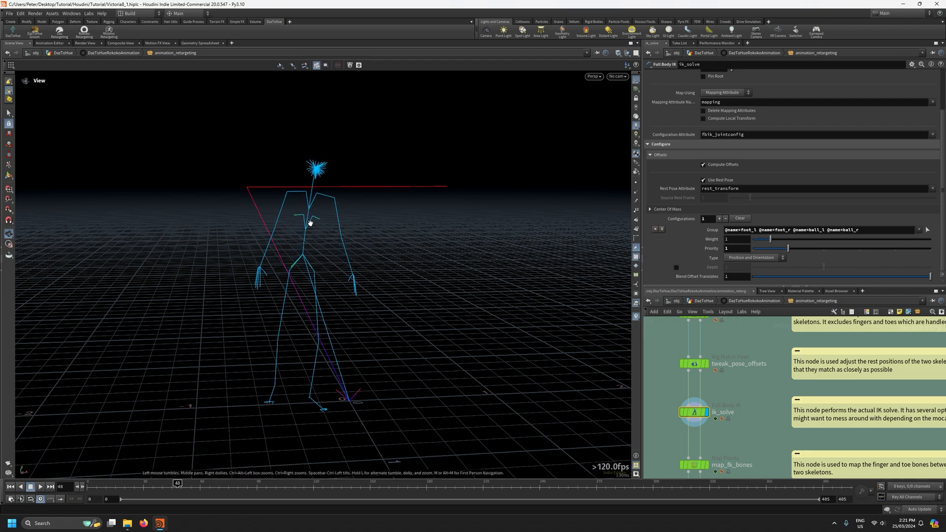
pyautogui.moveTo(177, 483); pyautogui.dragTo(246, 421)
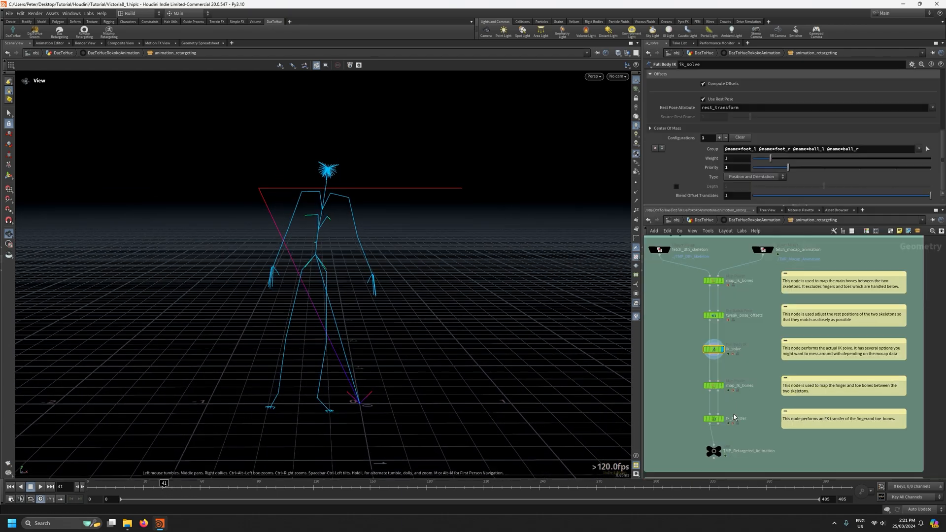
# Display the map_fk_bones node and show its finger and toe bone mapping guides on the skeletons
pyautogui.scroll(2, 727, 415)
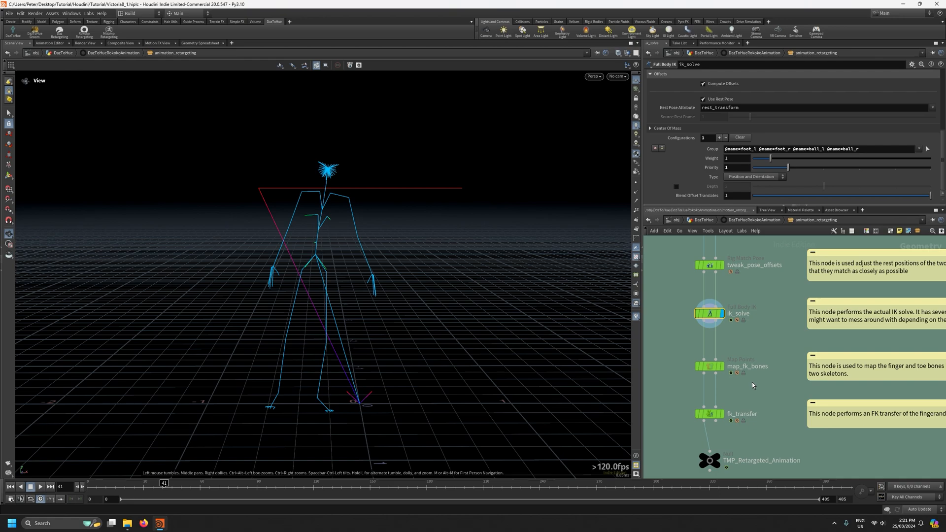
pyautogui.moveTo(712, 373)
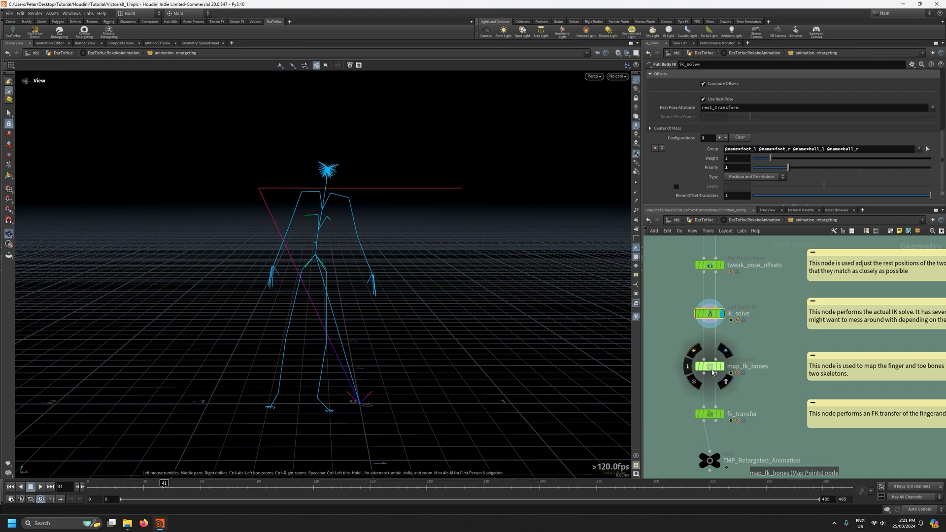
pyautogui.scroll(-2, 675, 335)
pyautogui.moveTo(667, 293); pyautogui.dragTo(661, 360, button='middle')
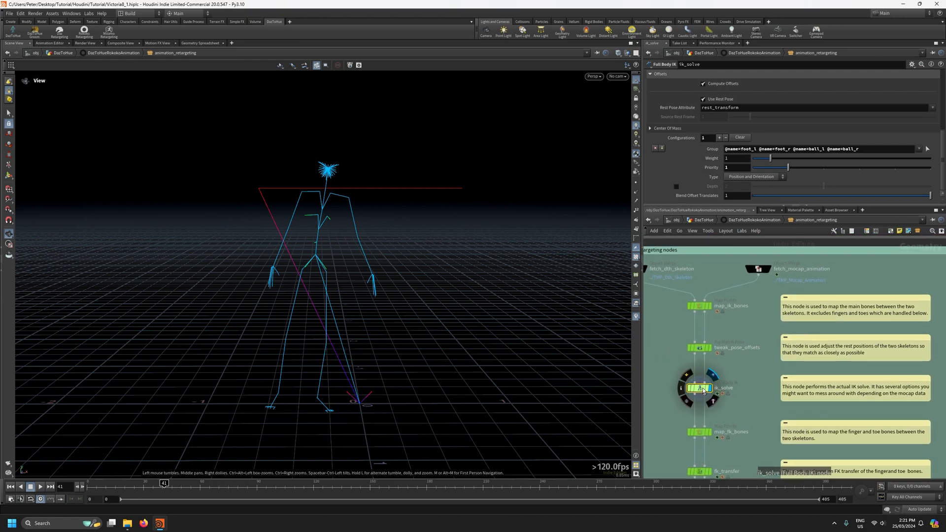
pyautogui.moveTo(441, 308); pyautogui.dragTo(384, 288)
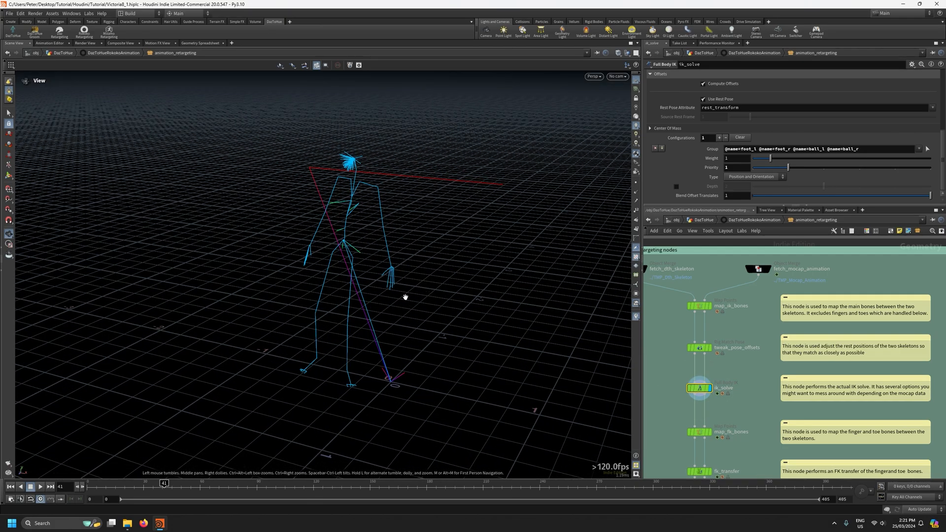
pyautogui.moveTo(409, 296); pyautogui.dragTo(417, 175, button='right')
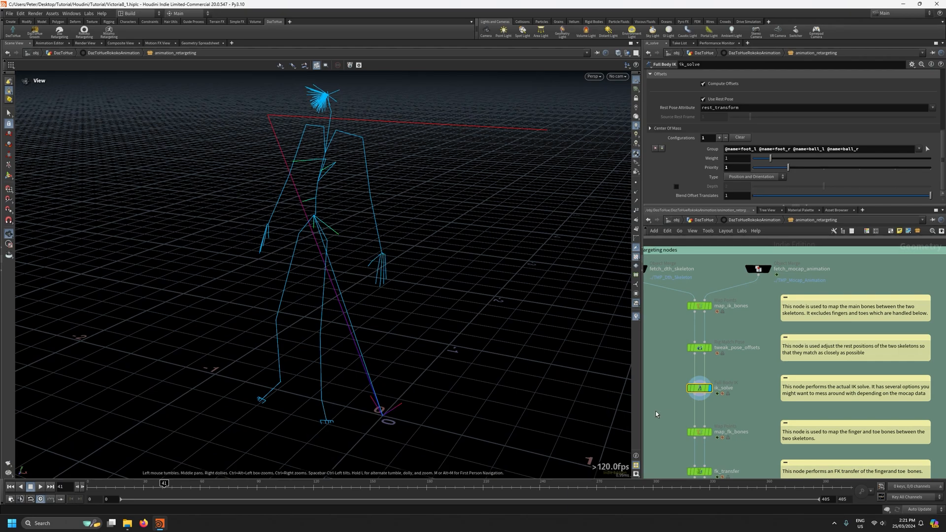
pyautogui.moveTo(737, 415); pyautogui.dragTo(743, 391, button='middle')
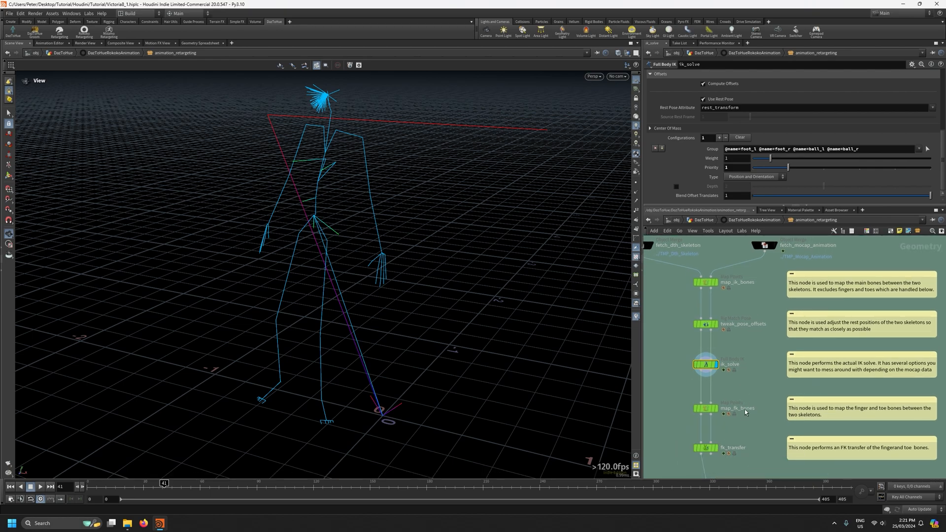
pyautogui.click(707, 408)
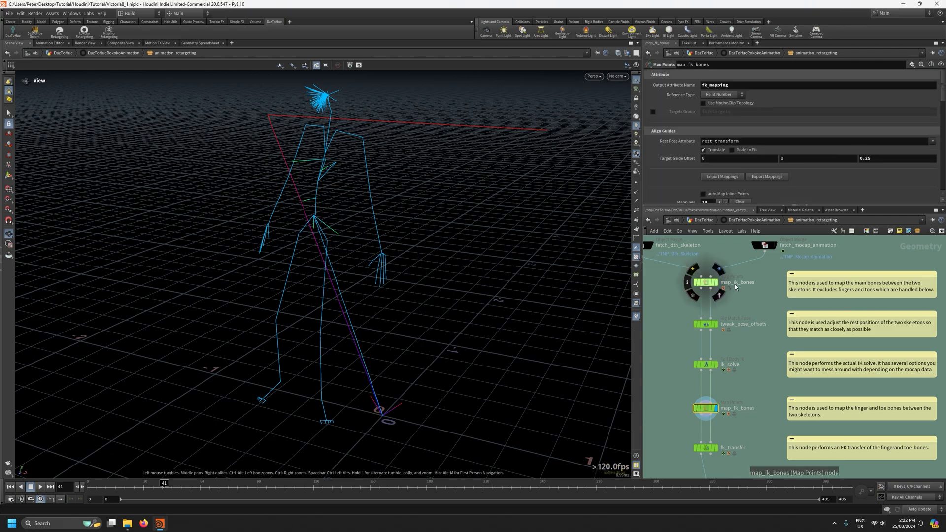
pyautogui.press('Return')
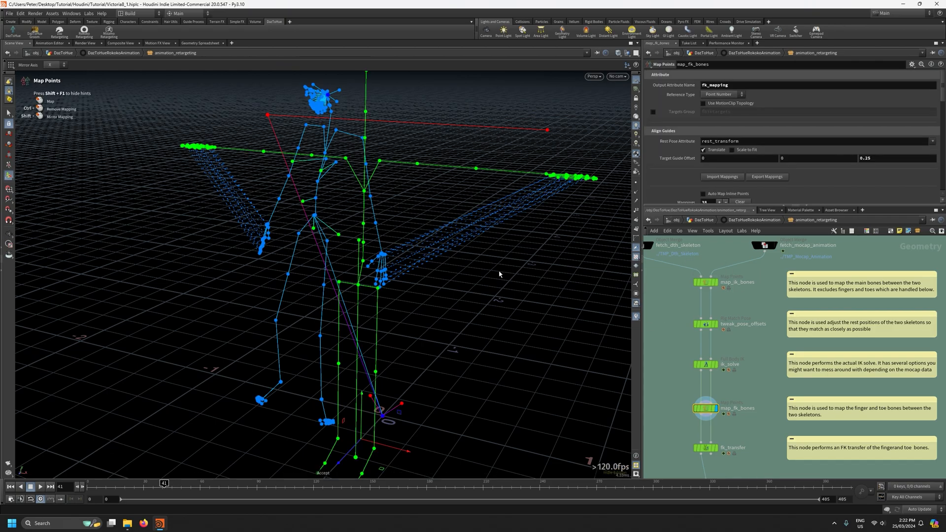
pyautogui.moveTo(571, 273); pyautogui.dragTo(513, 301)
pyautogui.moveTo(511, 327); pyautogui.dragTo(476, 296, button='middle')
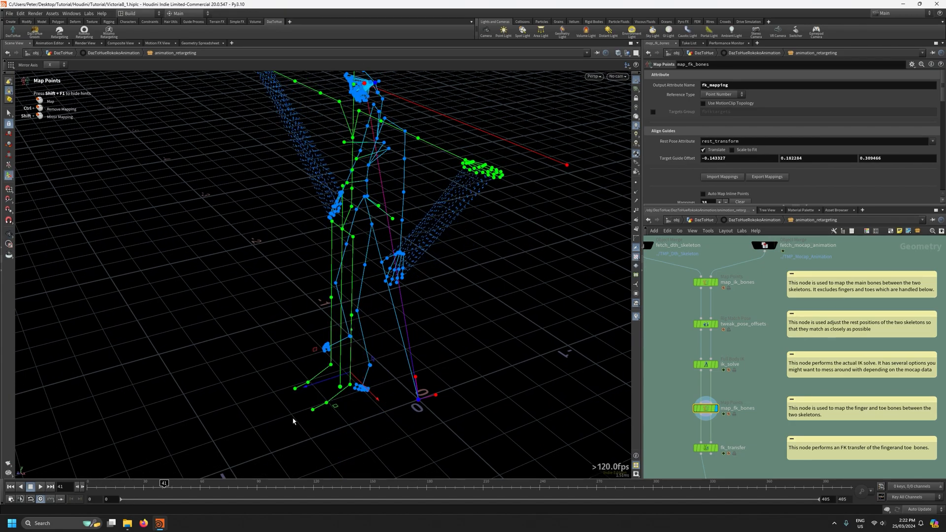
pyautogui.hotkey('ctrl', 'z')
# Examine the mapping links between the hands and feet of the two skeletons, and leave the Map Points tool
pyautogui.press('space')
pyautogui.moveTo(411, 424); pyautogui.dragTo(546, 373)
pyautogui.press('Return')
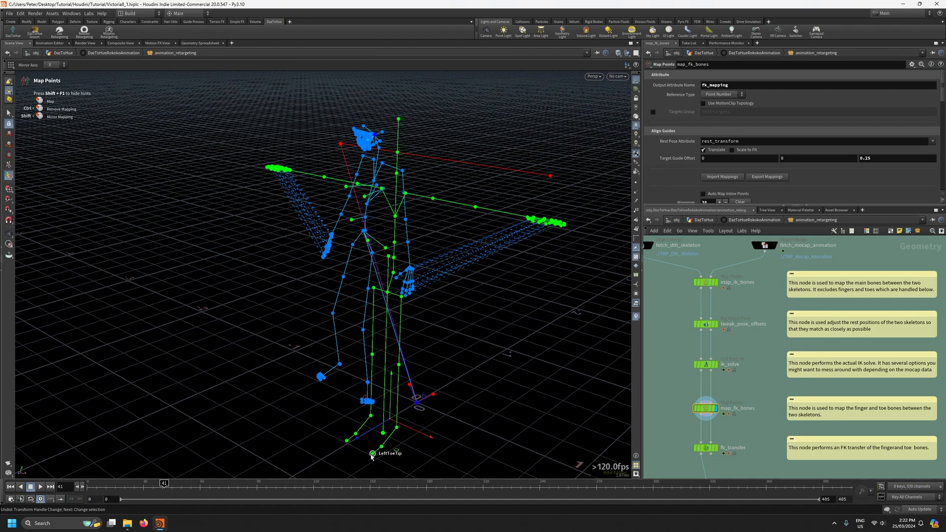
pyautogui.keyDown('alt'); pyautogui.moveTo(428, 375); pyautogui.dragTo(561, 228); pyautogui.keyUp('alt')
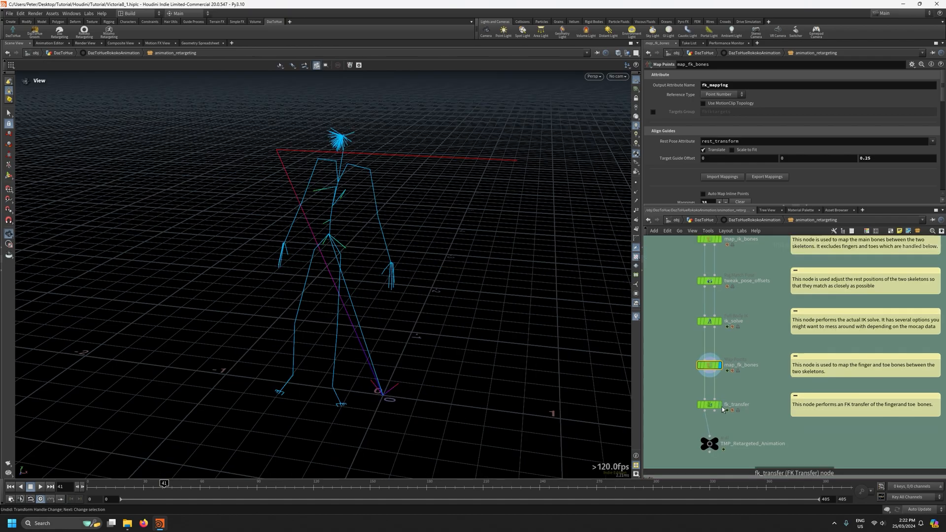
# Display the fk_transfer node and check the transferred finger and toe poses up to frame 100
pyautogui.click(722, 392)
pyautogui.click(707, 406)
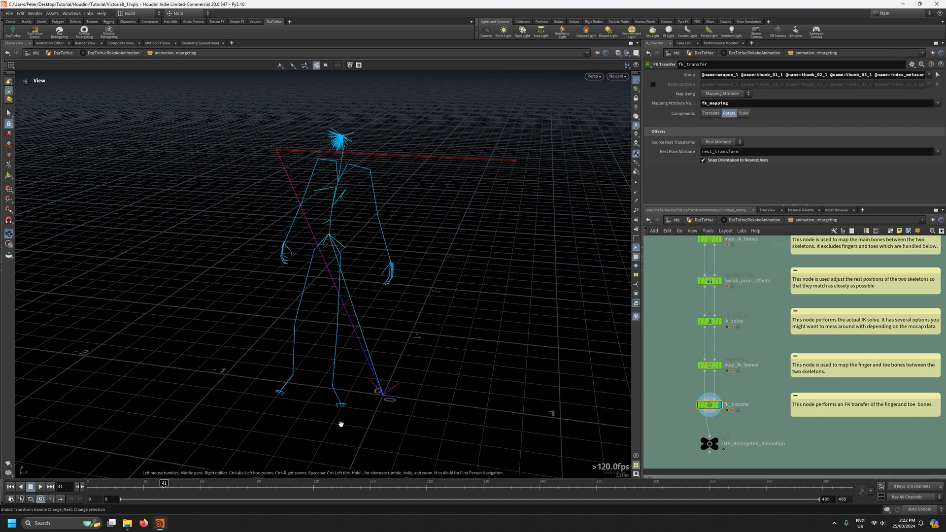
pyautogui.moveTo(181, 485); pyautogui.dragTo(276, 484)
# Review the main retargeting node chain from fetch_mocap_animation to fk_transfer, and check the final skeleton motion at frames 27 and 82
pyautogui.scroll(-5, 739, 377)
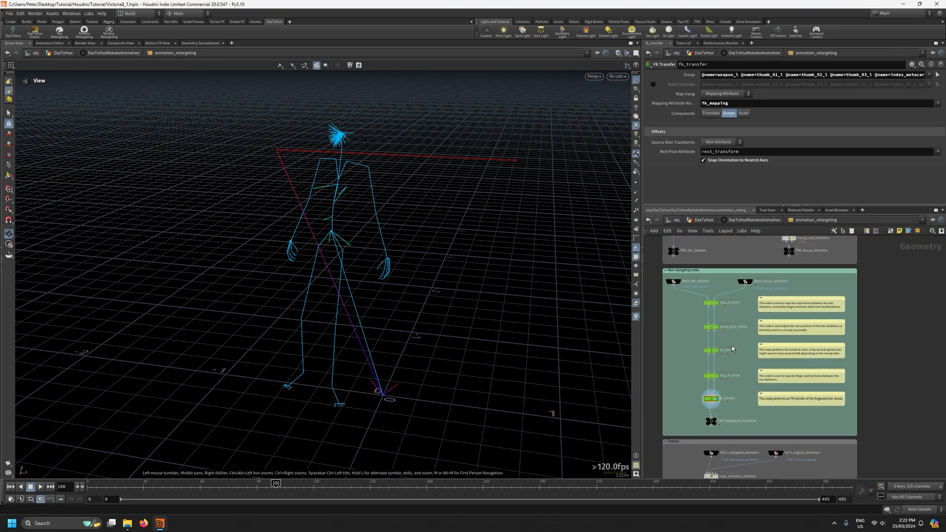
pyautogui.moveTo(870, 442); pyautogui.dragTo(660, 266)
pyautogui.press('f')
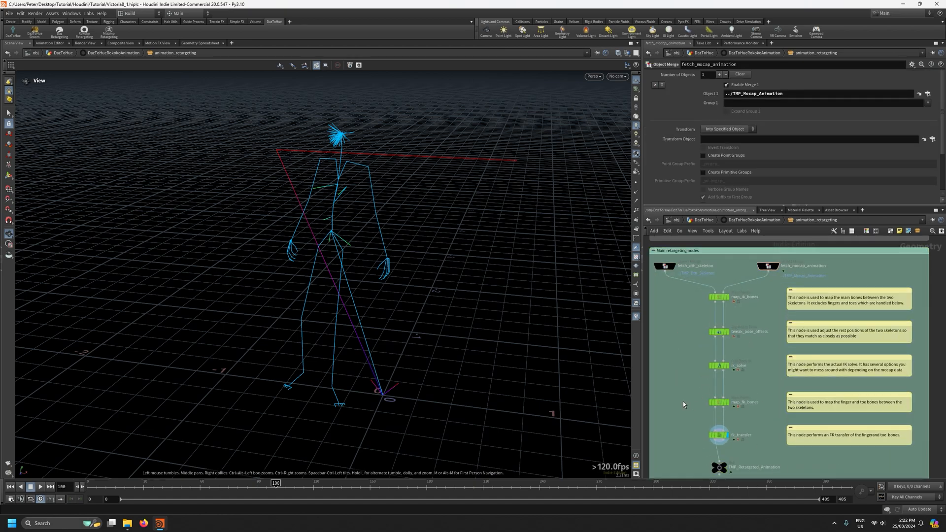
pyautogui.scroll(-2, 683, 403)
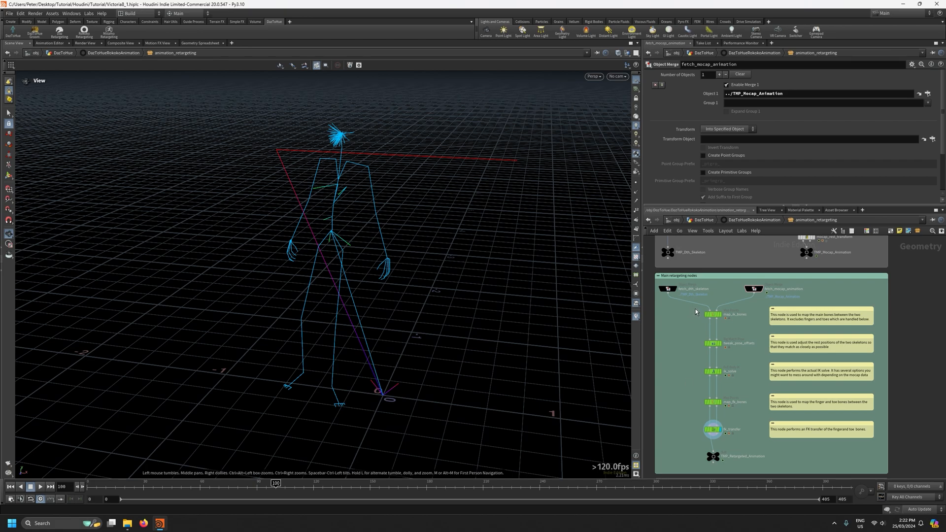
pyautogui.moveTo(744, 439); pyautogui.dragTo(697, 313)
pyautogui.click(681, 312)
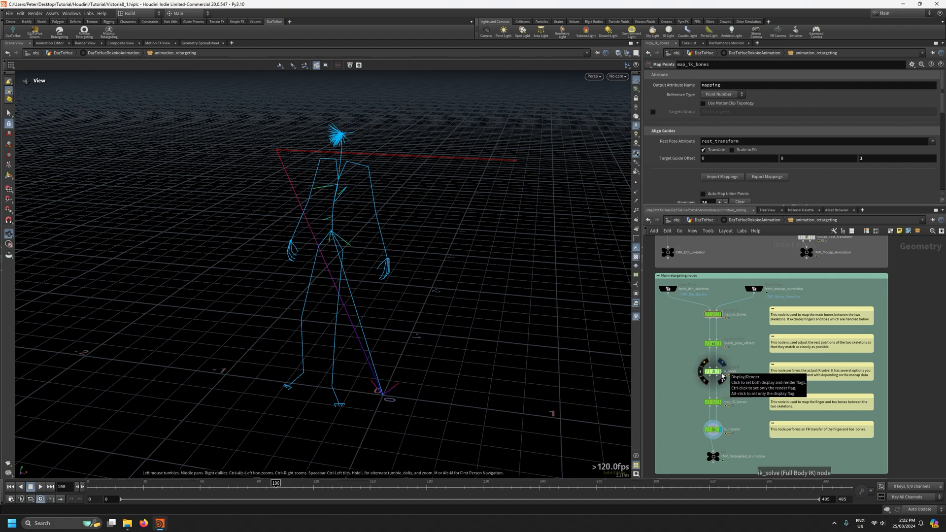
pyautogui.moveTo(277, 483); pyautogui.dragTo(138, 484)
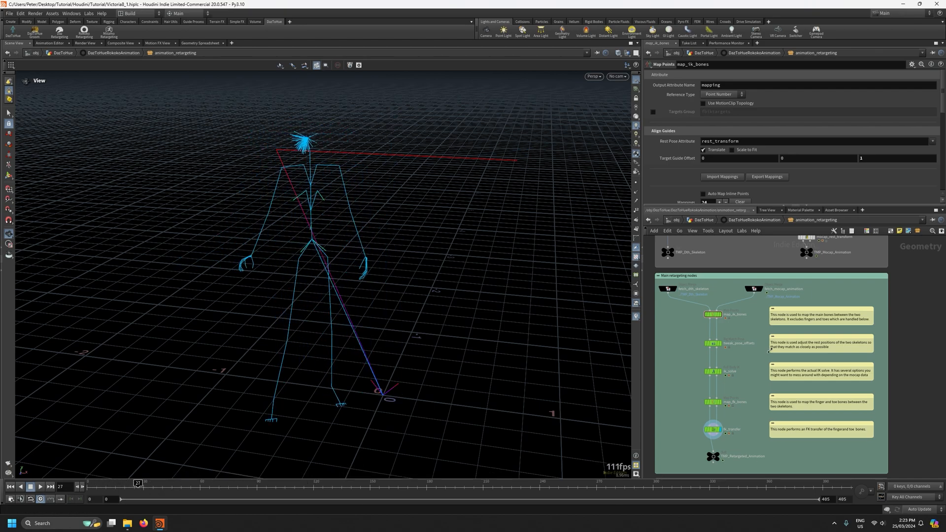
pyautogui.moveTo(138, 485); pyautogui.dragTo(242, 484)
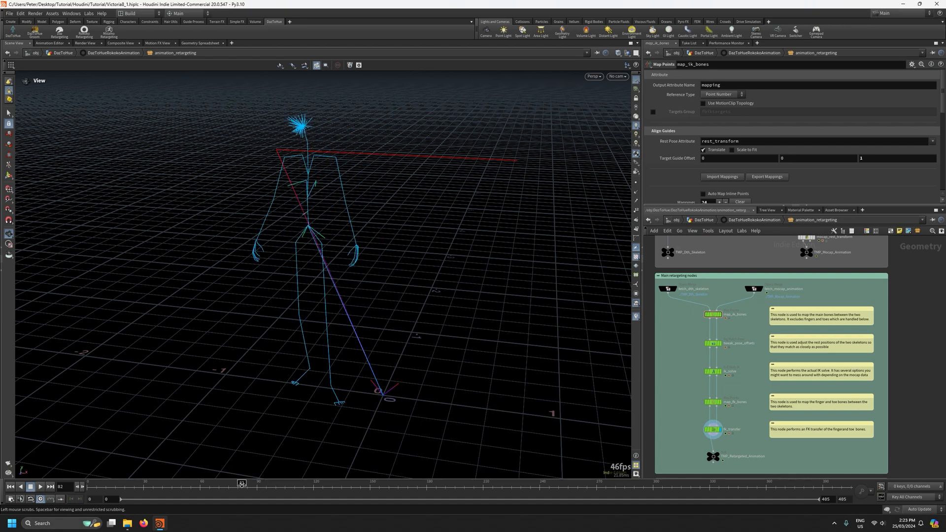
# Return to the DazToHue network, and display the DazToHueExport node with its export settings open
pyautogui.click(705, 221)
pyautogui.moveTo(767, 369)
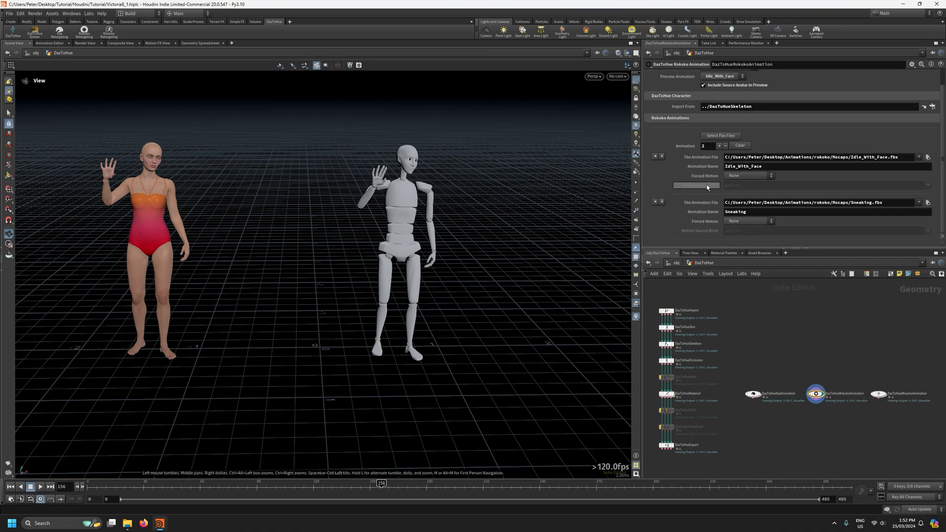
pyautogui.scroll(1, 707, 187)
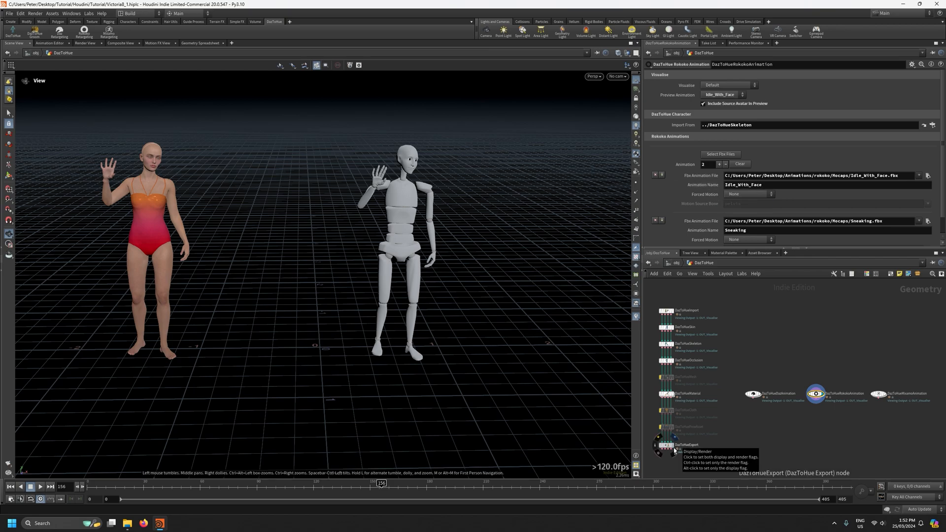
pyautogui.click(674, 449)
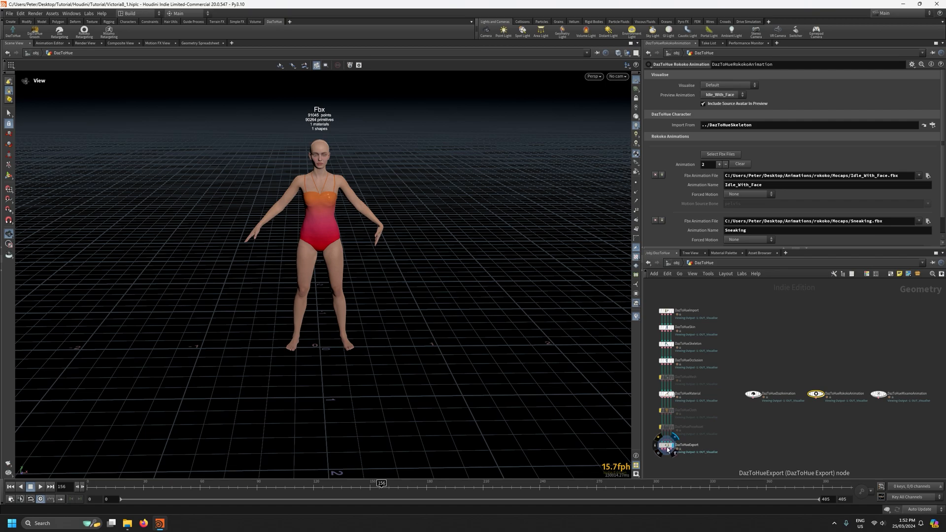
pyautogui.click(667, 448)
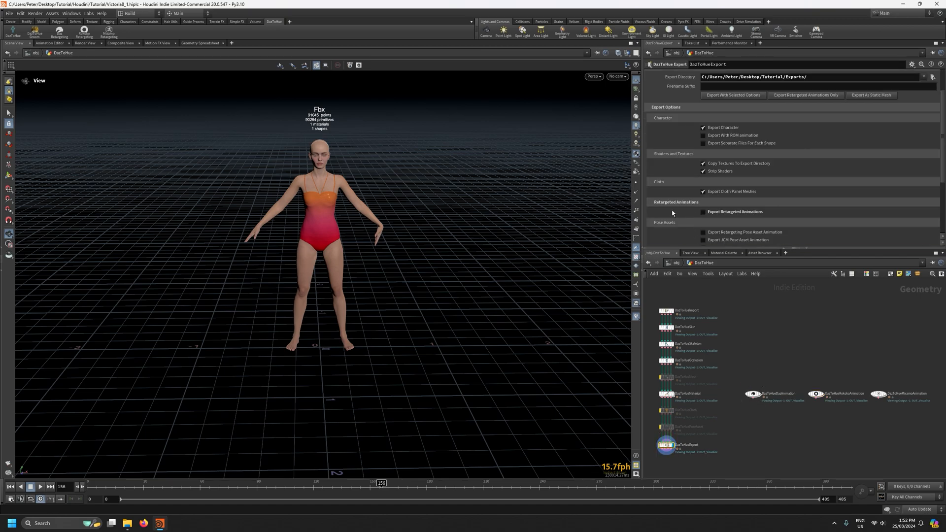
# Enable Export Retargeted Animations on DazToHueExport, and bring up the settings of the DazToHueDazAnimation node
pyautogui.click(703, 212)
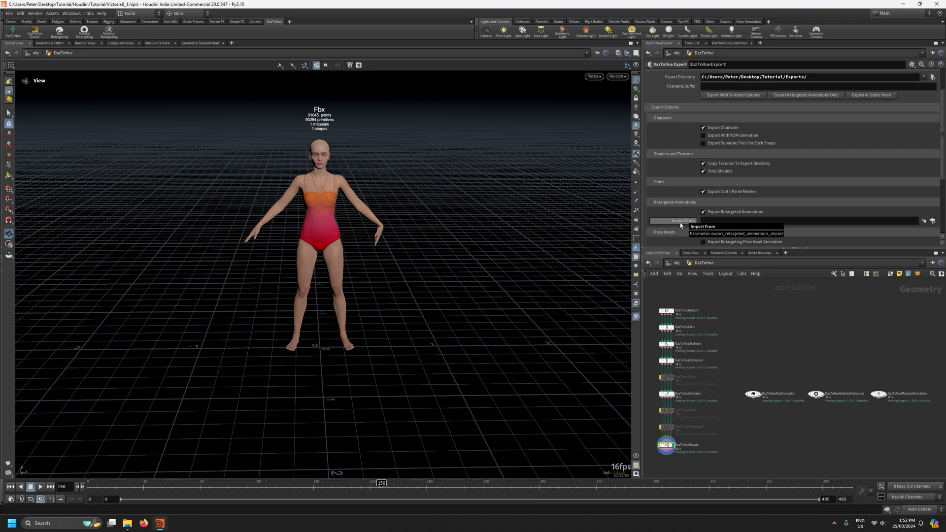
pyautogui.click(752, 394)
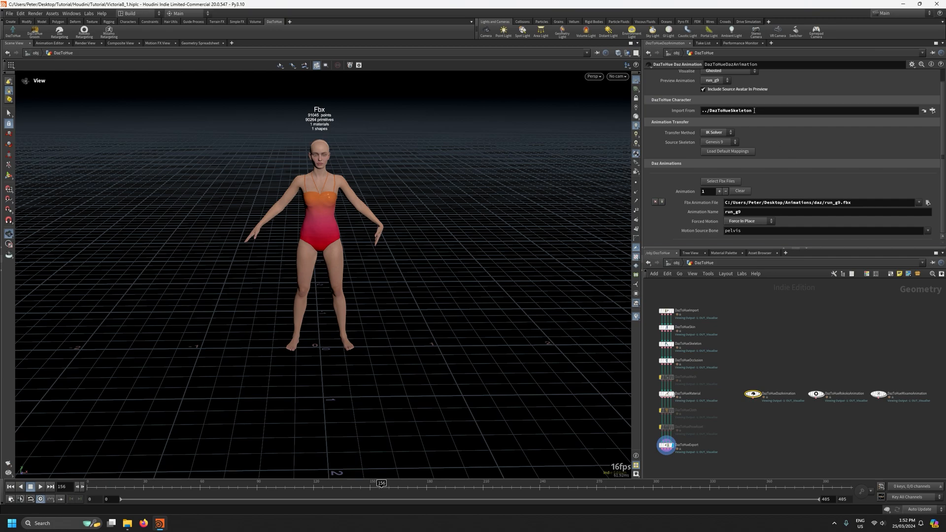
# Set DazToHueExport to import retargeted animations from DazToHueDazAnimation, and run the export with the selected options
pyautogui.click(666, 445)
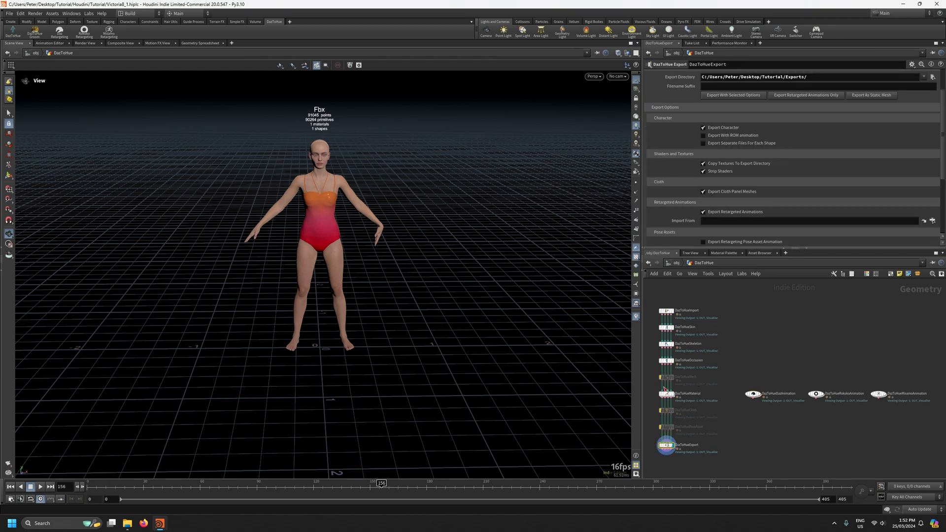
pyautogui.moveTo(753, 394); pyautogui.dragTo(723, 224)
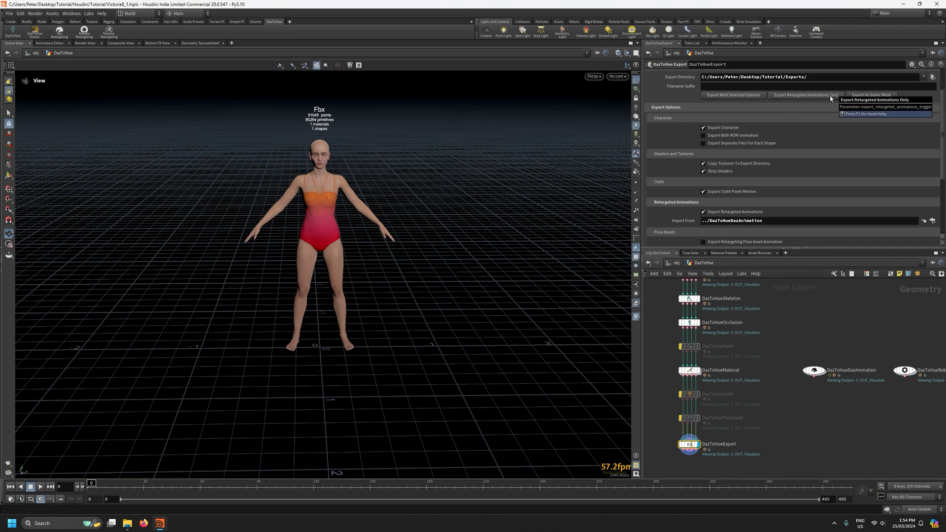
pyautogui.click(727, 96)
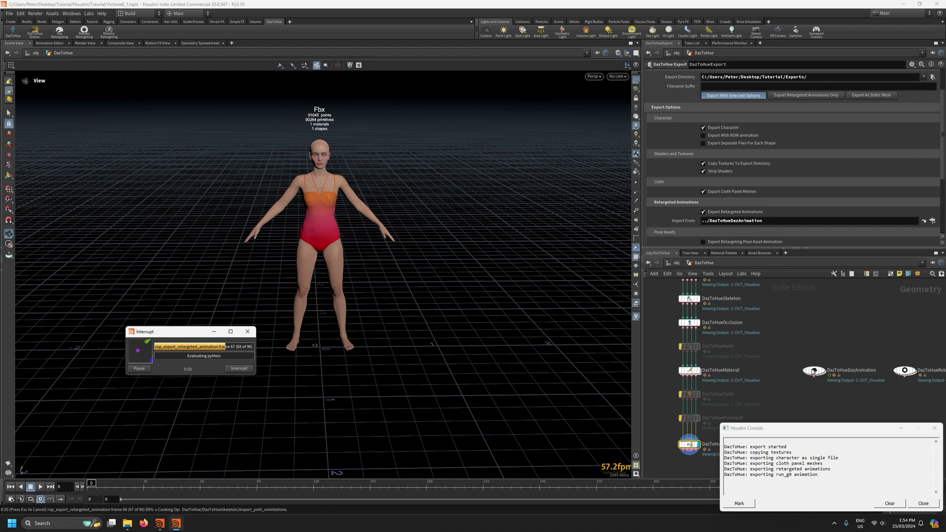
pyautogui.moveTo(776, 475); pyautogui.dragTo(792, 476)
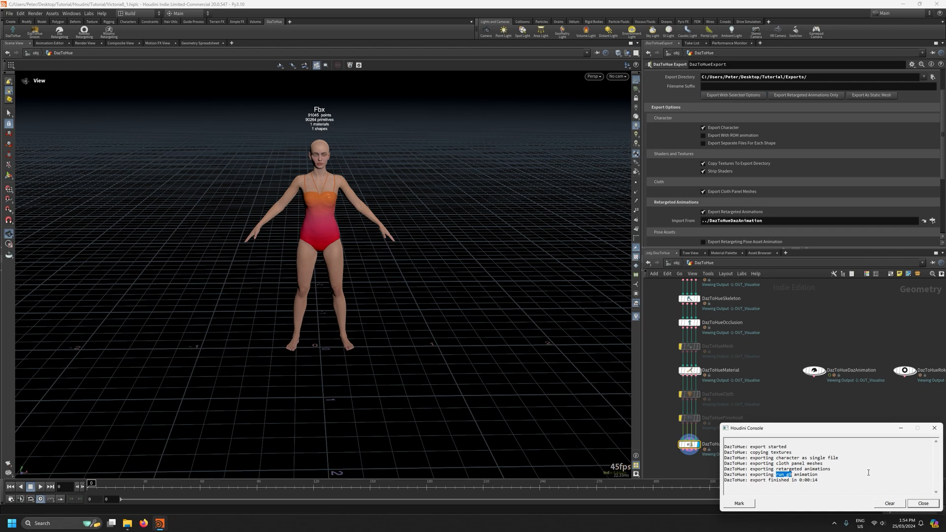
# Switch to File Explorer and inspect the exported run_g9 FBX in the Animations folder under Exports/Victoria8_1
pyautogui.click(127, 523)
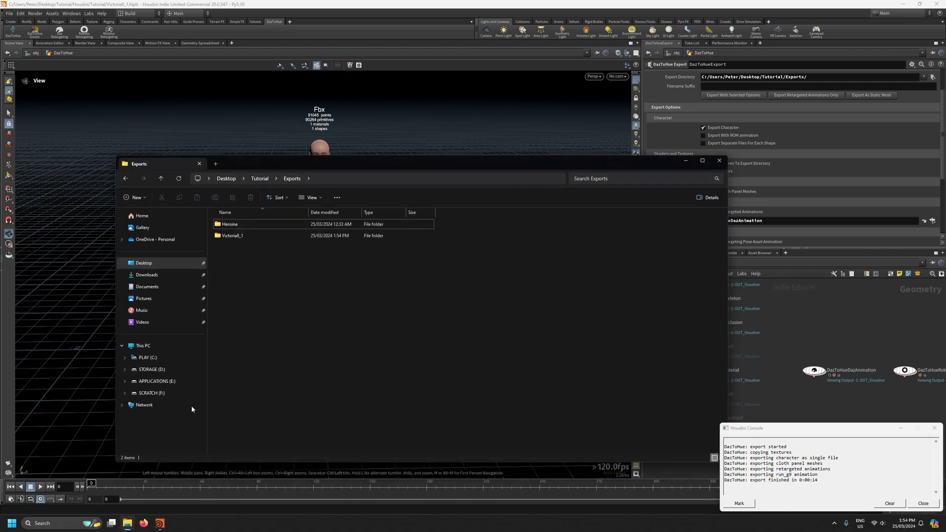
pyautogui.doubleClick(230, 236)
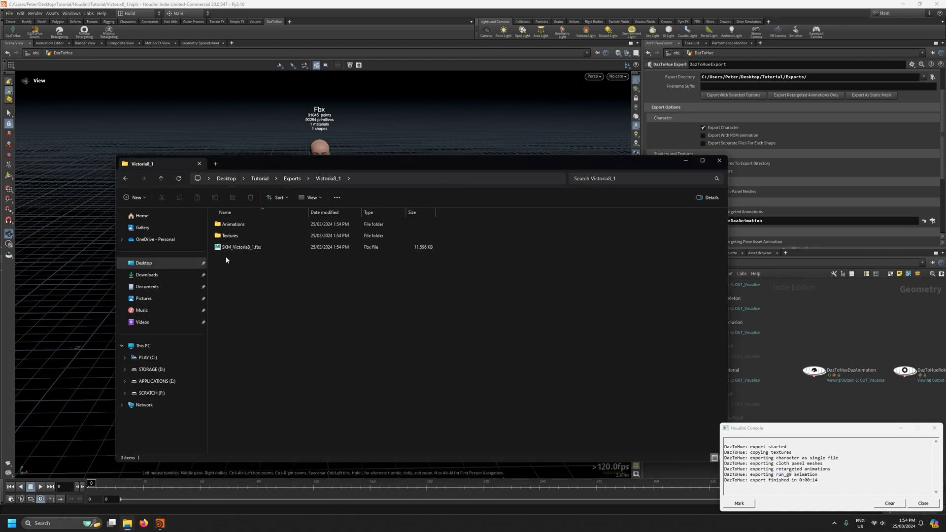
pyautogui.doubleClick(241, 225)
pyautogui.click(260, 225)
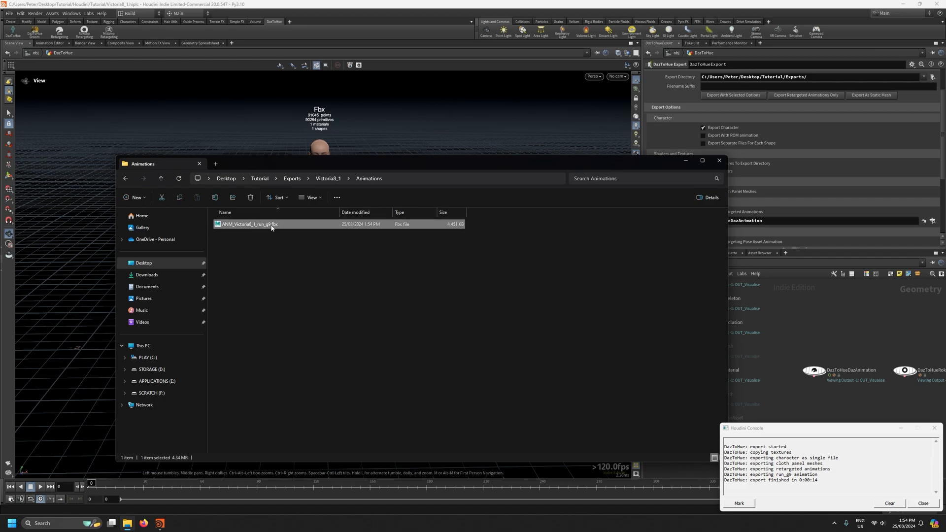
# Return to Houdini and place a Merge node below the Daz, Rokoko and Mixamo animation nodes
pyautogui.click(830, 414)
pyautogui.scroll(-3, 833, 432)
pyautogui.moveTo(830, 432); pyautogui.dragTo(772, 430, button='middle')
pyautogui.moveTo(906, 417); pyautogui.dragTo(753, 374)
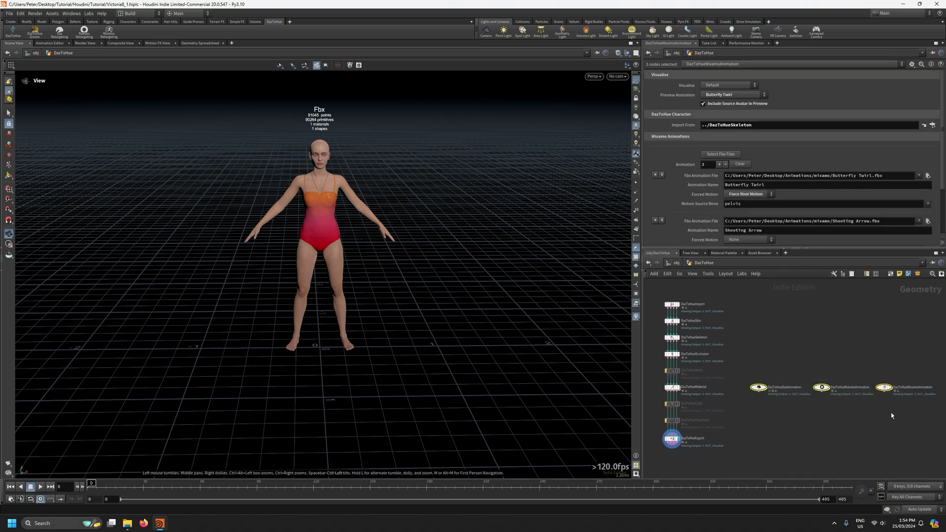
pyautogui.click(797, 419)
pyautogui.scroll(1, 796, 419)
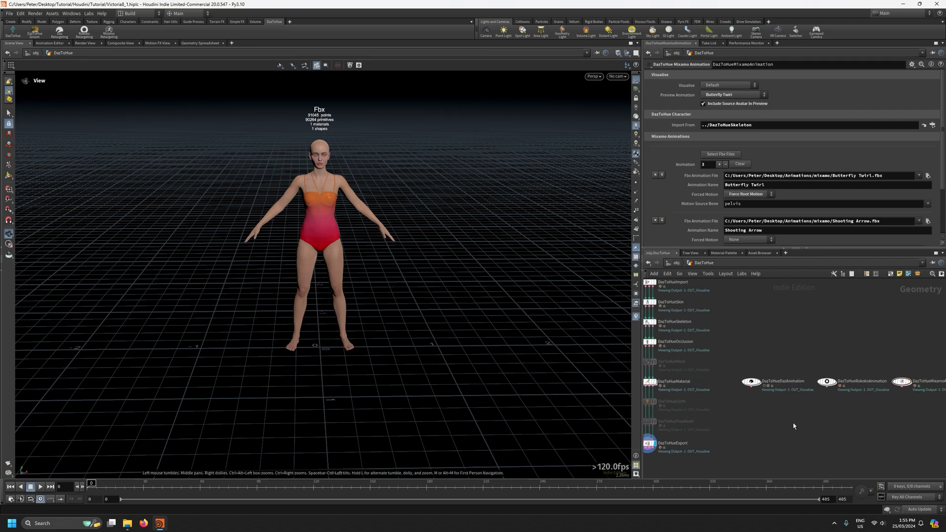
pyautogui.scroll(1, 793, 421)
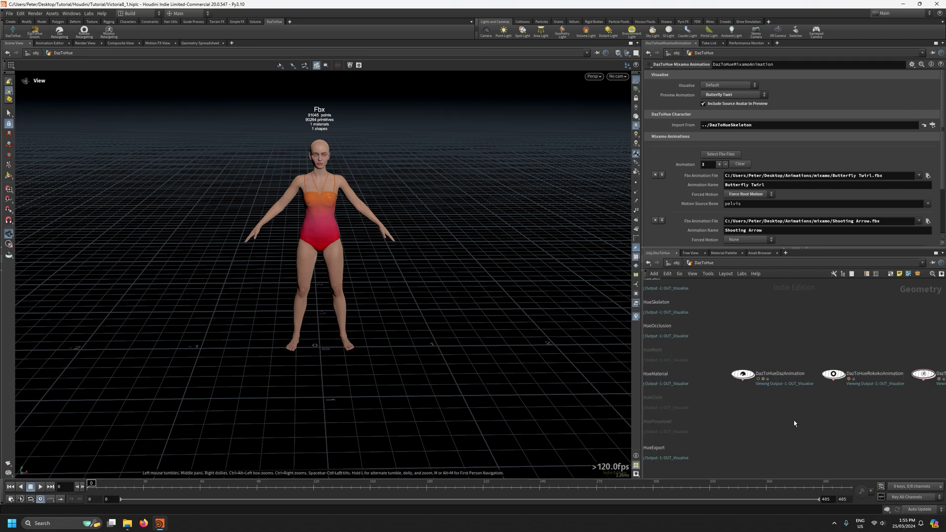
pyautogui.press('Tab')
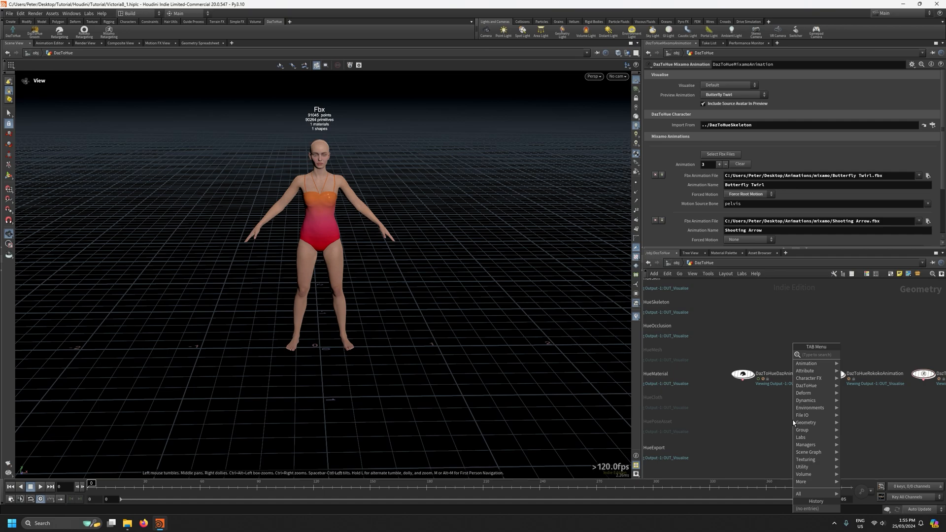
pyautogui.write('merge')
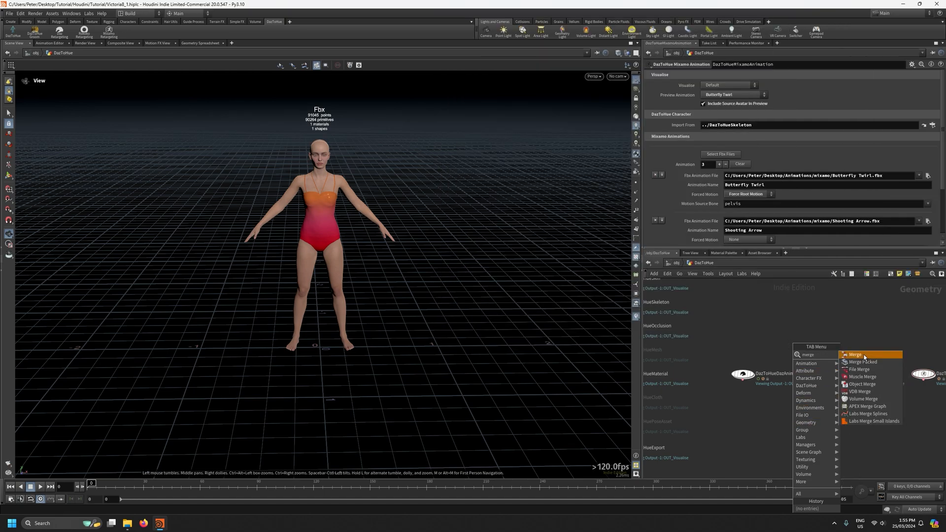
pyautogui.click(864, 355)
pyautogui.click(816, 418)
# Connect the outputs of DazToHueDazAnimation, DazToHueRokokoAnimation and DazToHueMixamoAnimation to the Merge node
pyautogui.moveTo(695, 382); pyautogui.dragTo(766, 416)
pyautogui.moveTo(785, 383); pyautogui.dragTo(768, 416)
pyautogui.moveTo(875, 382); pyautogui.dragTo(784, 410)
pyautogui.scroll(-3, 782, 411)
pyautogui.moveTo(745, 425); pyautogui.dragTo(780, 433, button='middle')
pyautogui.scroll(2, 699, 452)
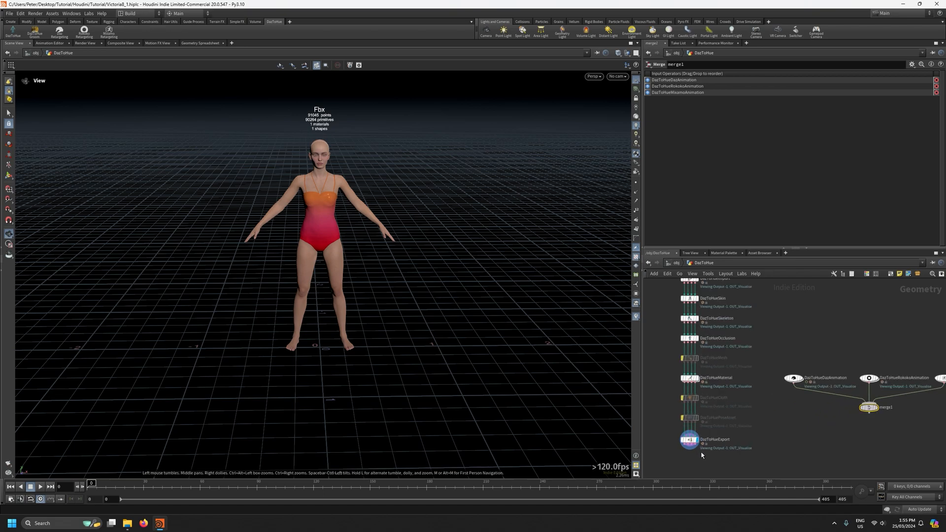
# Set DazToHueExport's retargeted animation source to ../merge1, and export only the retargeted animations
pyautogui.click(688, 438)
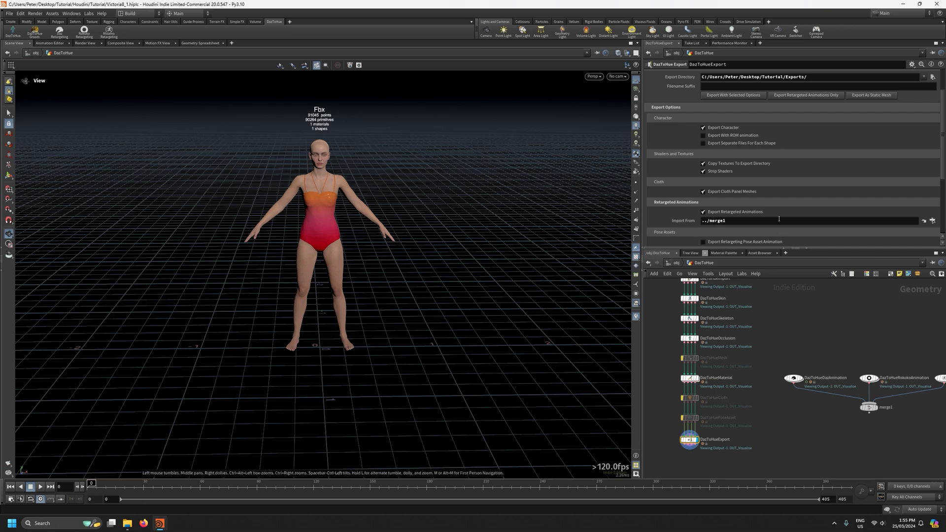
pyautogui.scroll(2, 788, 187)
pyautogui.scroll(1, 788, 188)
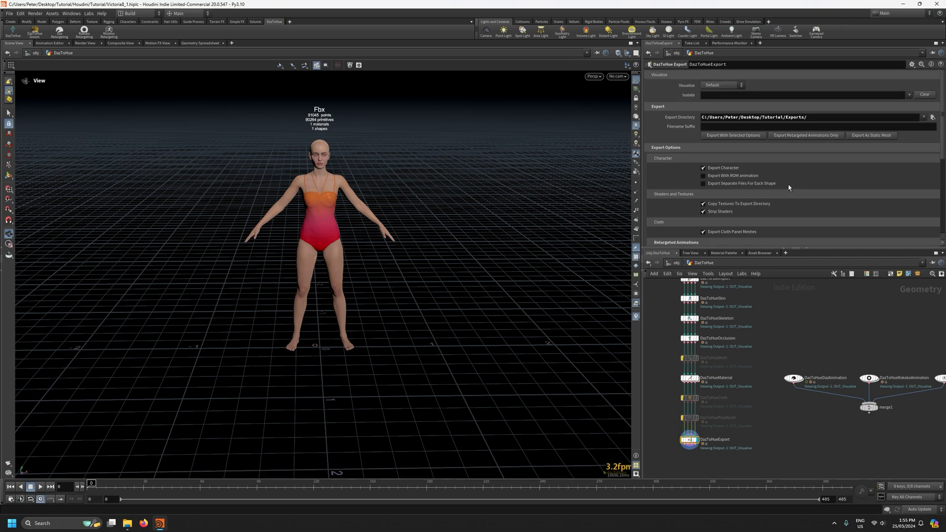
pyautogui.click(801, 136)
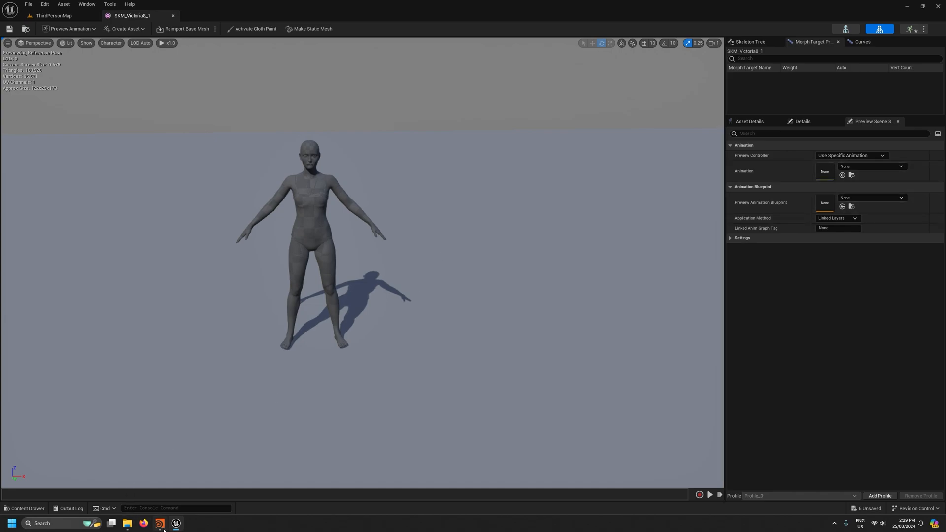
# In Unreal Editor, preview ANM_Victoria8_1_Butterfly_Twirl on the SKM_Victoria8_1 mesh and scrub through the motion
pyautogui.click(855, 168)
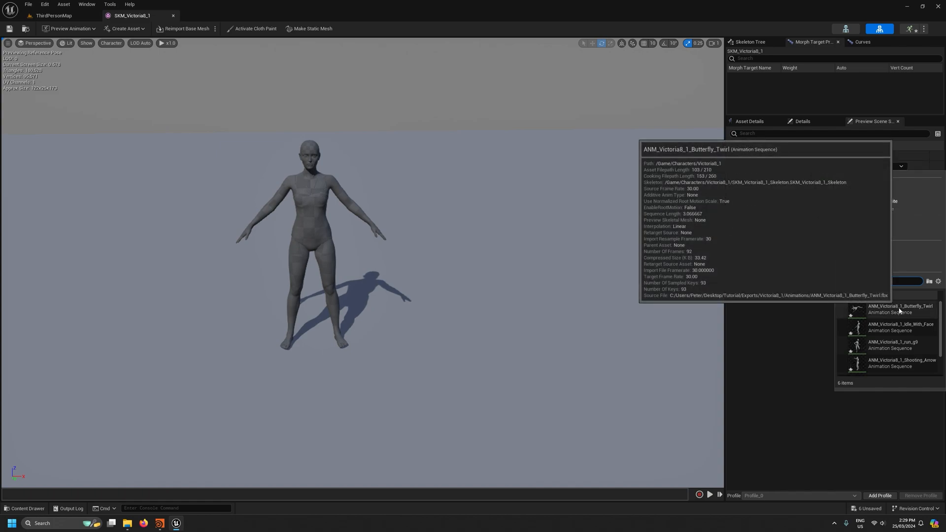
pyautogui.click(899, 310)
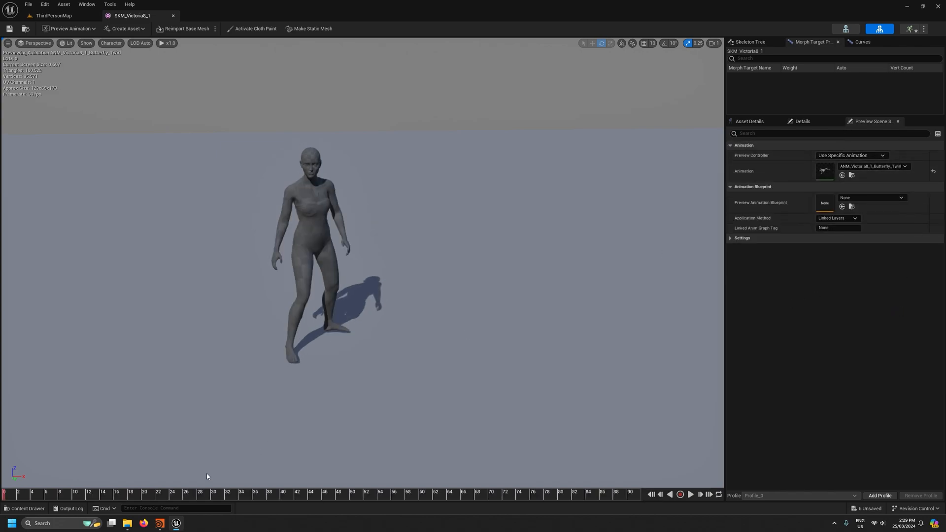
pyautogui.moveTo(2, 495); pyautogui.dragTo(553, 522)
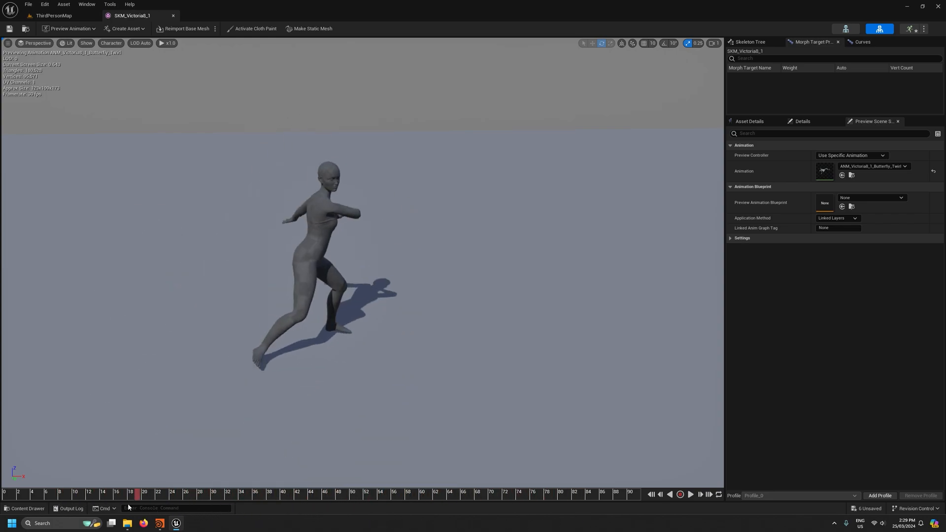
# Preview ANM_Victoria8_1_Idle_With_Face on the mesh and scrub through its body and hand motion
pyautogui.click(887, 167)
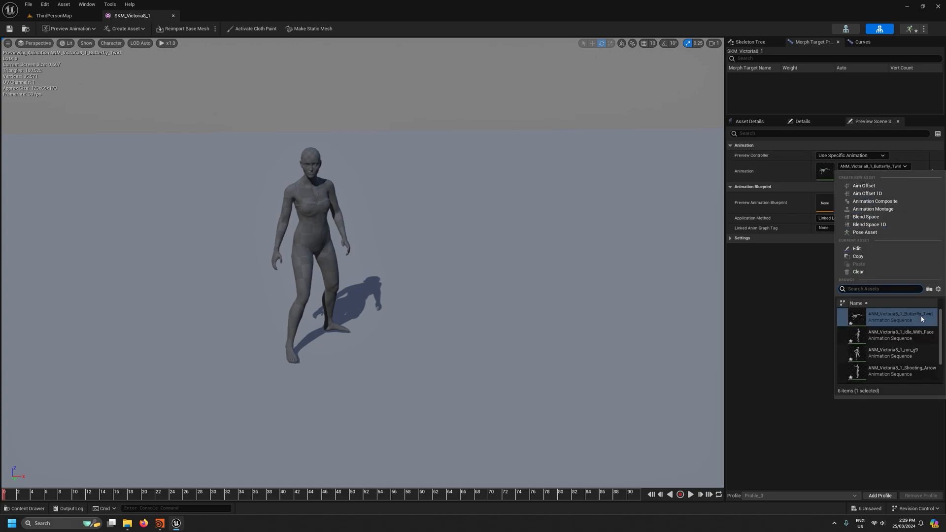
pyautogui.click(890, 335)
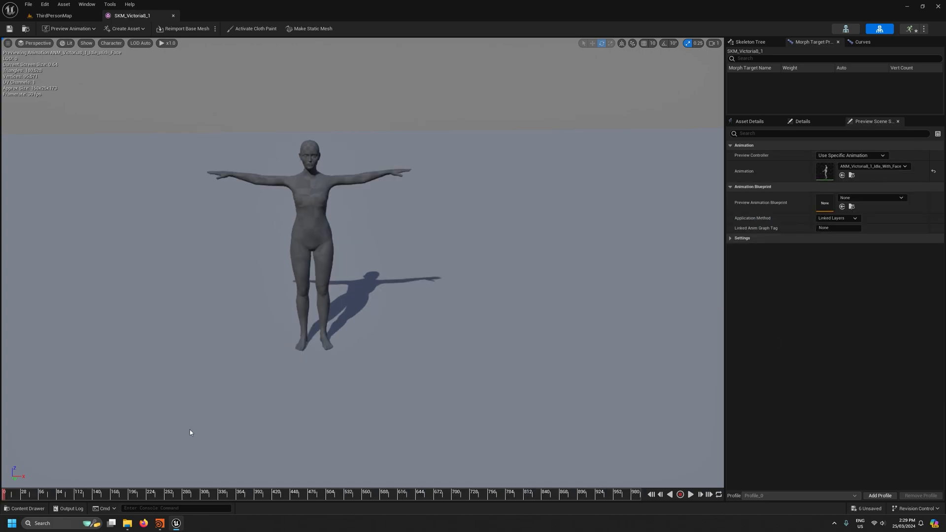
pyautogui.moveTo(28, 494); pyautogui.dragTo(88, 507)
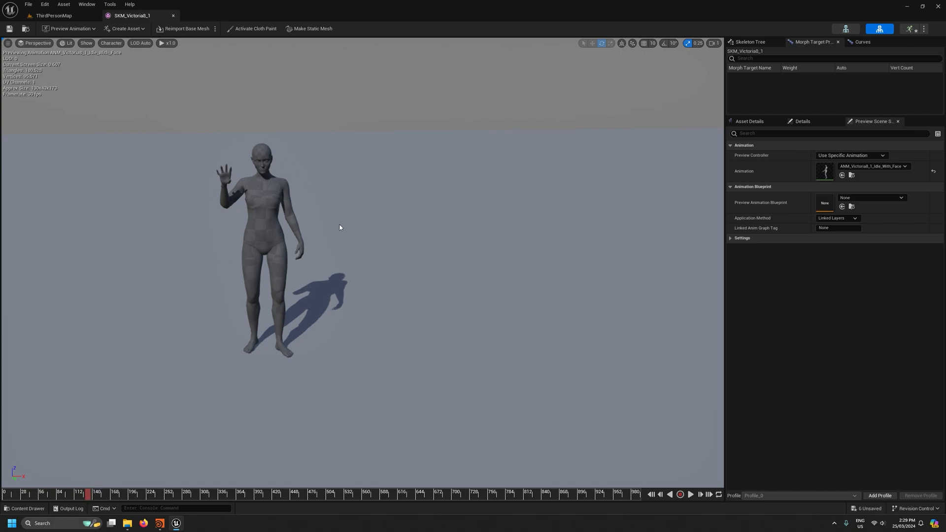
pyautogui.moveTo(92, 495)
pyautogui.mouseDown()
pyautogui.moveTo(433, 512)
pyautogui.moveTo(259, 497)
pyautogui.mouseUp()
# Preview ANM_Victoria8_1_run_g9 on the mesh, scrub through the run, and return to frame 0
pyautogui.click(881, 167)
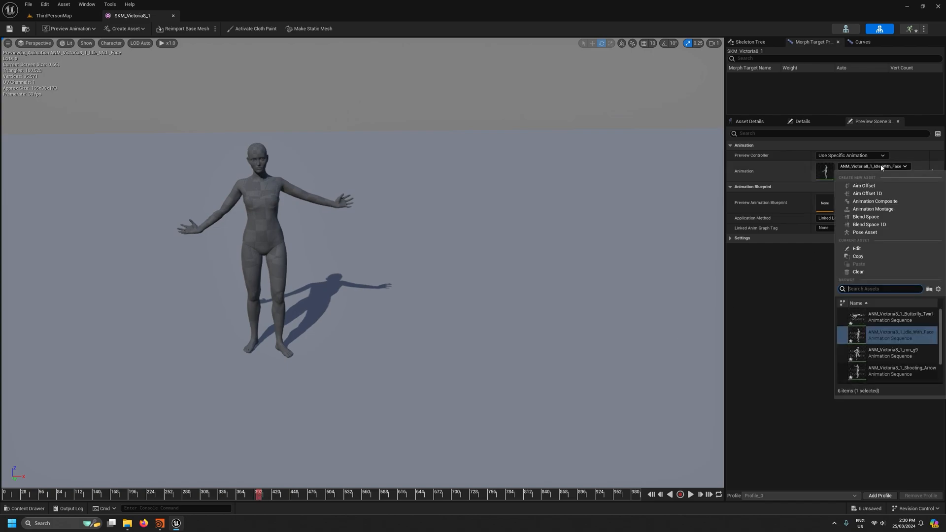
pyautogui.click(895, 352)
pyautogui.moveTo(48, 494)
pyautogui.mouseDown()
pyautogui.moveTo(193, 515)
pyautogui.moveTo(555, 498)
pyautogui.moveTo(200, 484)
pyautogui.mouseUp()
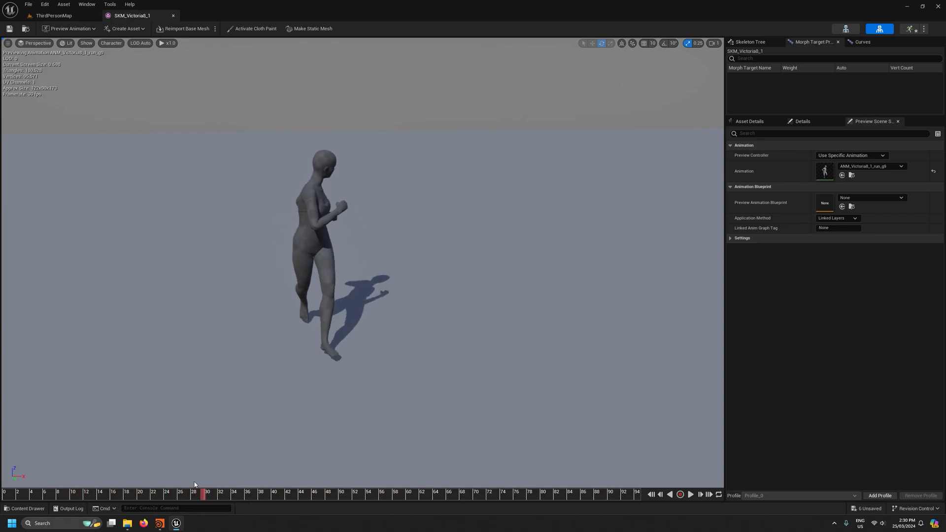
pyautogui.moveTo(66, 482)
pyautogui.mouseDown()
pyautogui.moveTo(50, 483)
pyautogui.moveTo(622, 495)
pyautogui.moveTo(76, 472)
pyautogui.mouseUp()
pyautogui.moveTo(152, 475)
pyautogui.mouseDown()
pyautogui.moveTo(348, 488)
pyautogui.moveTo(5, 490)
pyautogui.mouseUp()
# Preview ANM_Victoria8_1_Shooting_Arrow on the mesh and scrub to about frame 110
pyautogui.click(870, 166)
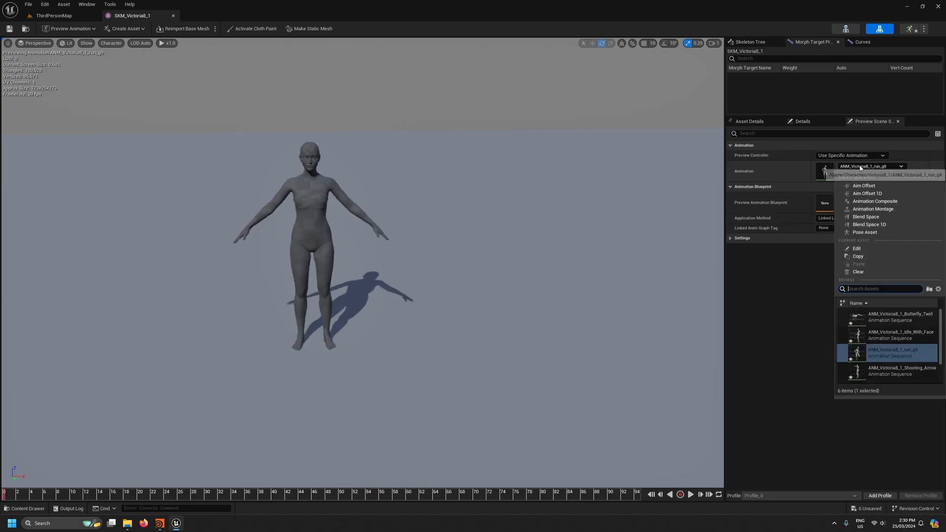
pyautogui.click(886, 370)
pyautogui.moveTo(66, 495)
pyautogui.mouseDown()
pyautogui.moveTo(203, 506)
pyautogui.moveTo(615, 506)
pyautogui.moveTo(476, 507)
pyautogui.mouseUp()
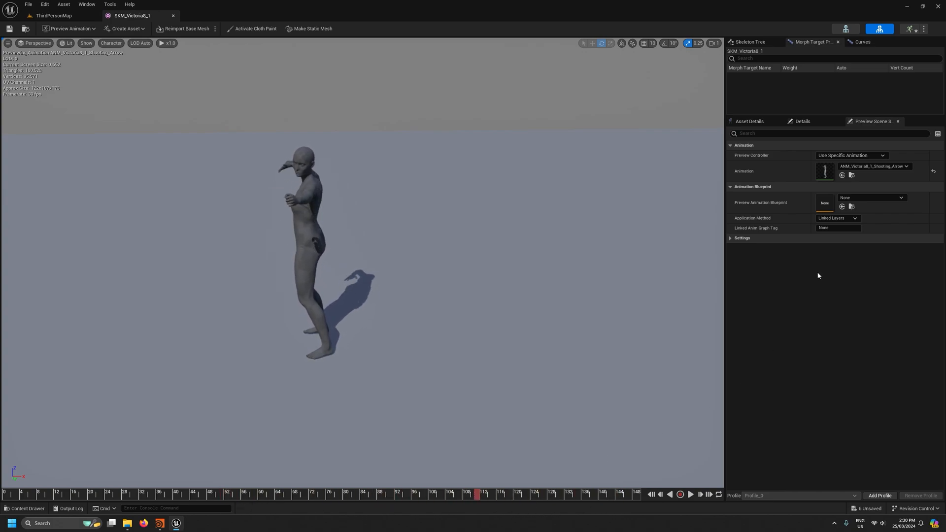
# Preview ANM_Victoria8_1_Sneaking on the mesh, scrub through the motion, and return to frame 0
pyautogui.click(870, 167)
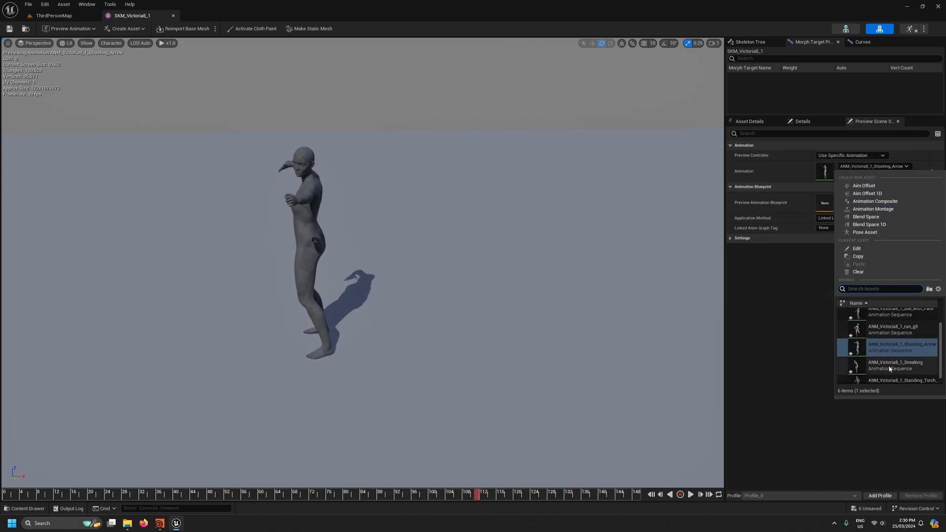
pyautogui.click(889, 365)
pyautogui.moveTo(75, 492); pyautogui.dragTo(4, 496)
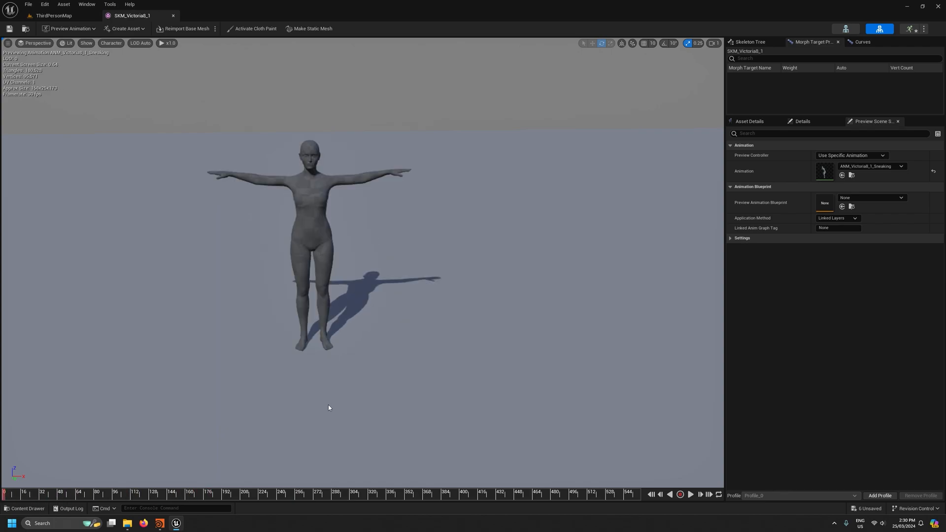